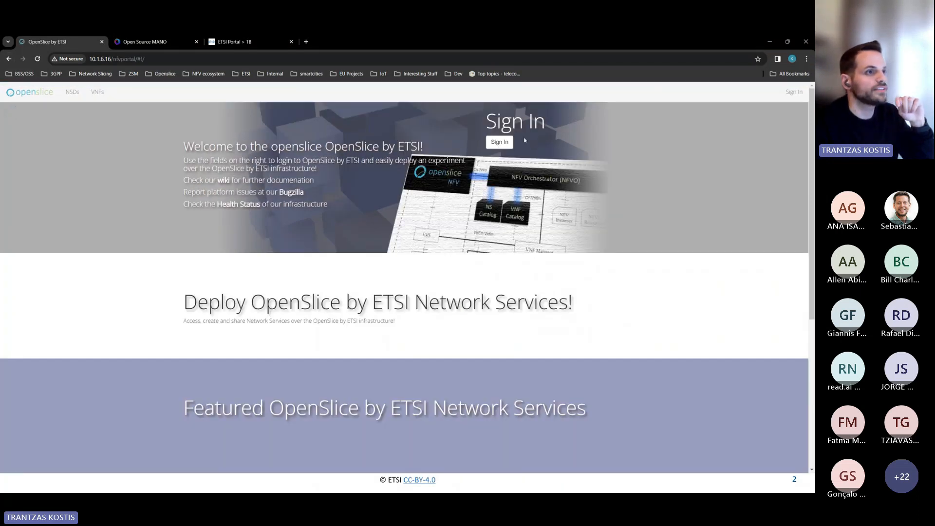
- Sign in to the OpenSlice portal with username admin and the account password
left_click(501, 144)
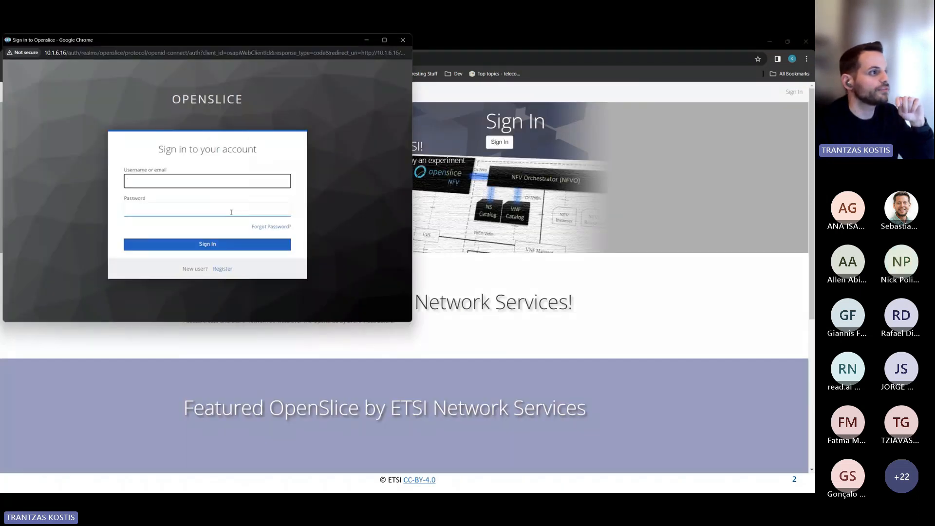
type("admin")
key("Tab")
type("openslice")
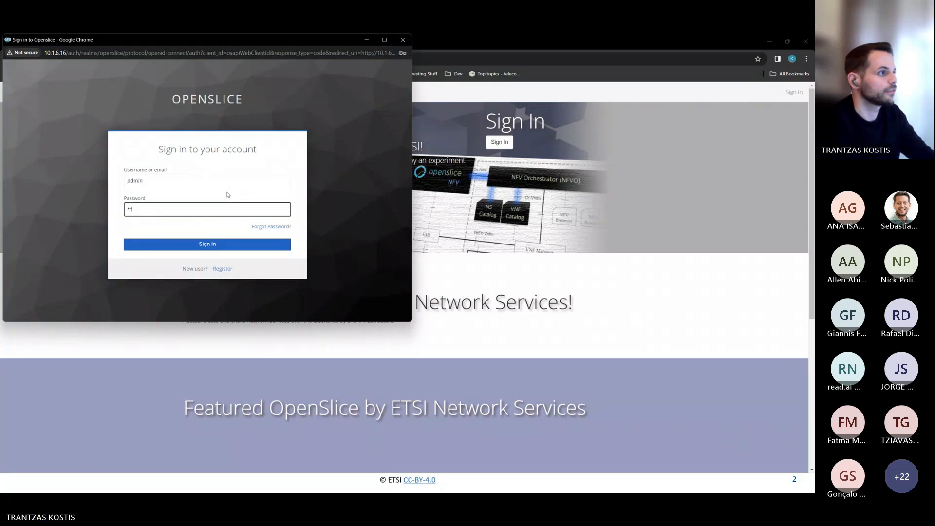
key("Return")
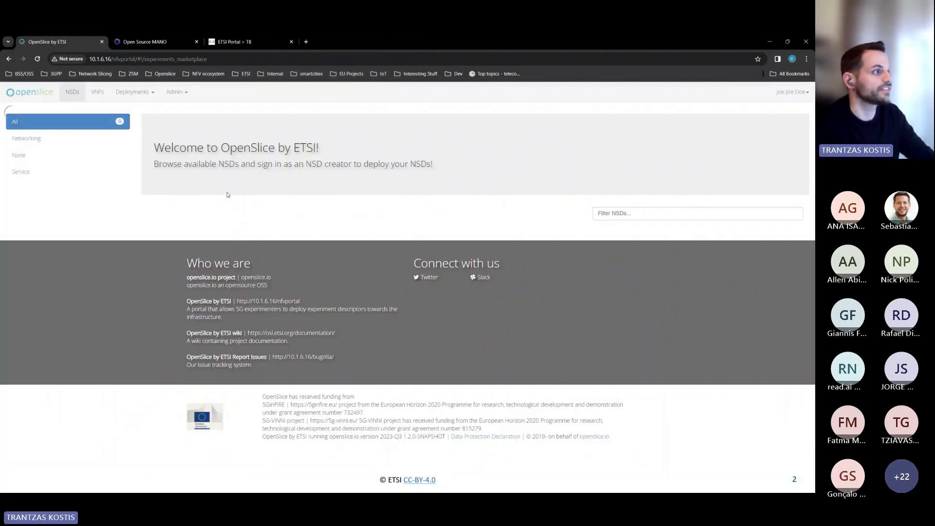
- Browse the admin pages for registered NSDs, registered VNFs and infrastructures
left_click(183, 94)
left_click(197, 119)
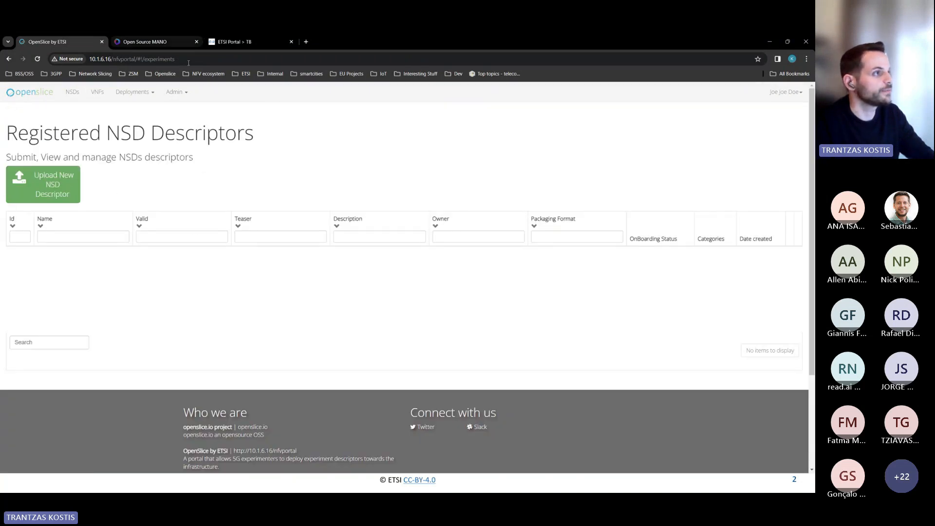
left_click(178, 94)
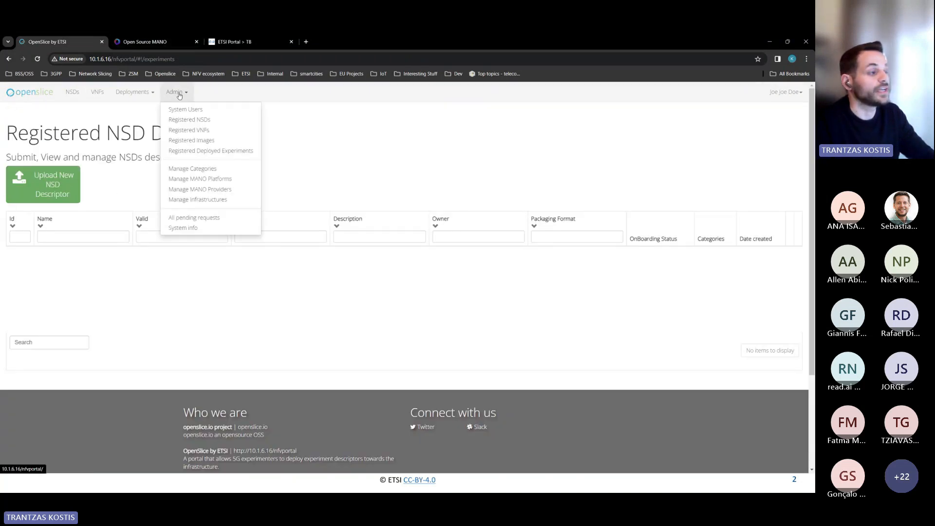
left_click(189, 130)
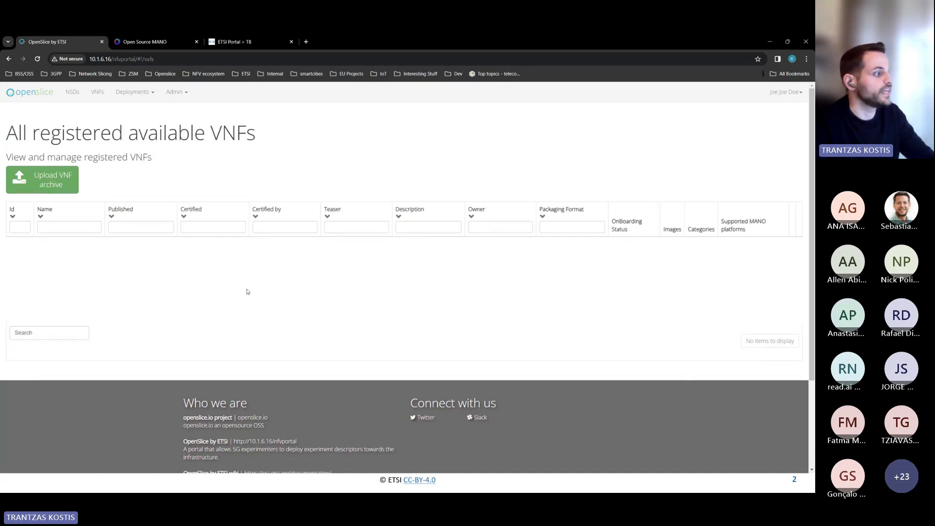
left_click(176, 99)
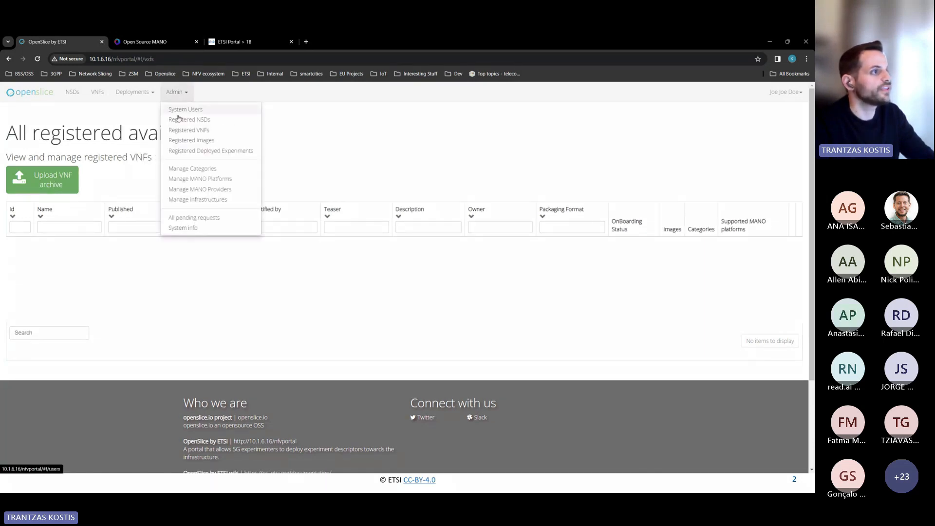
left_click(201, 199)
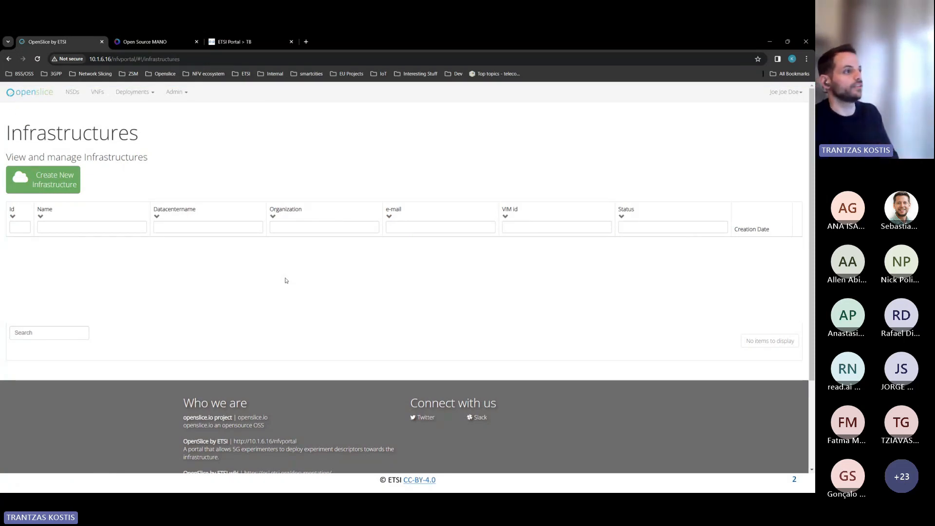
- Open the admin pages for MANO platforms and MANO providers, returning to MANO platforms
left_click(185, 95)
left_click(213, 181)
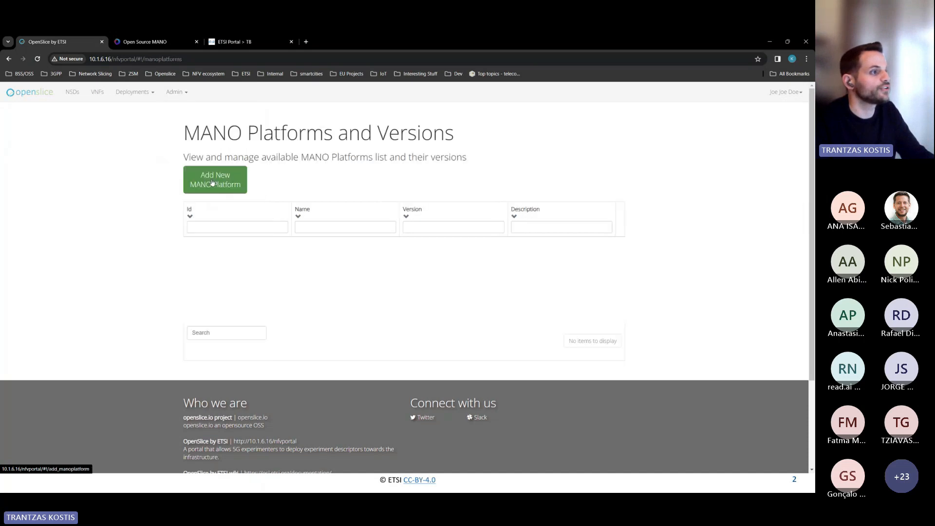
left_click(176, 92)
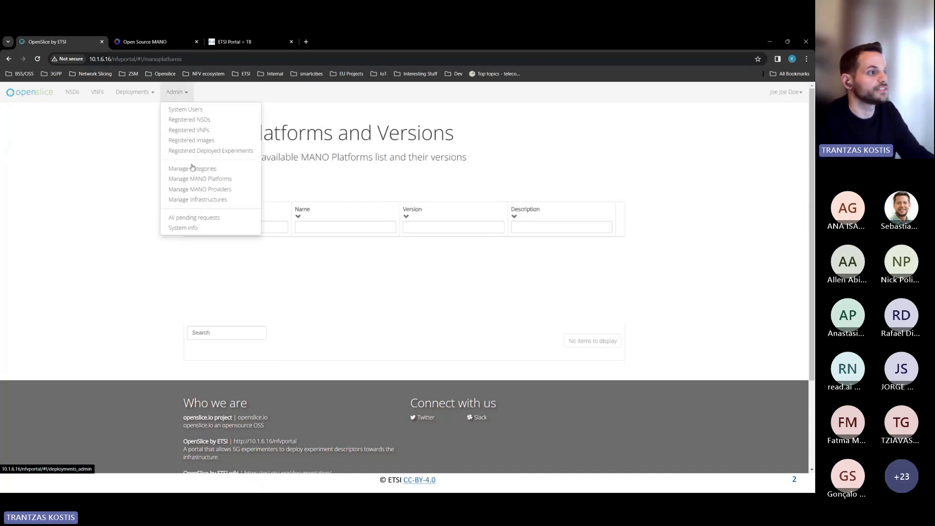
left_click(205, 190)
left_click(177, 92)
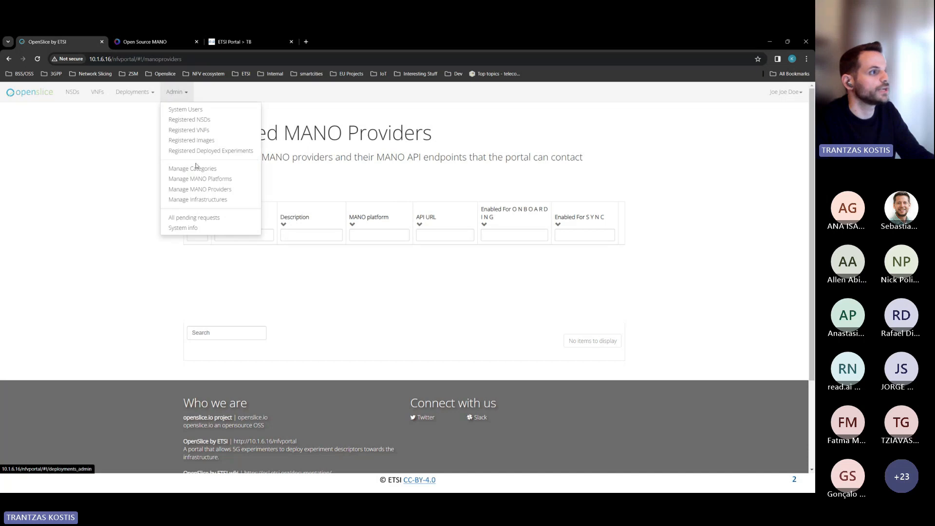
left_click(210, 181)
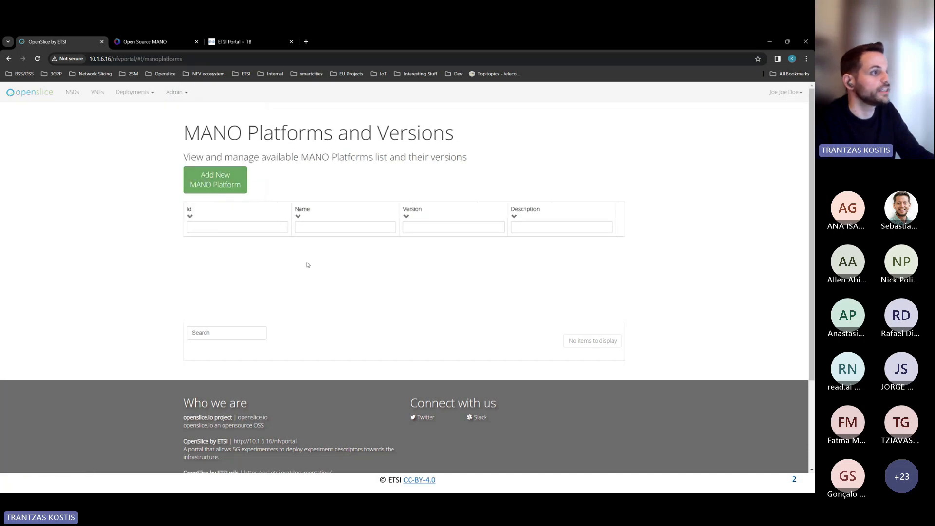
- Add a new MANO platform named OSM10 with version OSMvTEN and save it
left_click(232, 190)
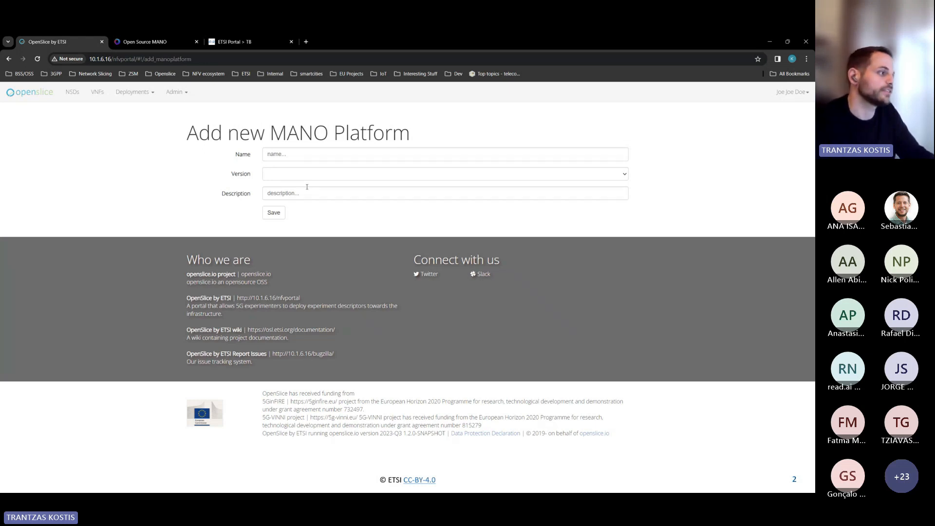
left_click(310, 160)
type("OSM10")
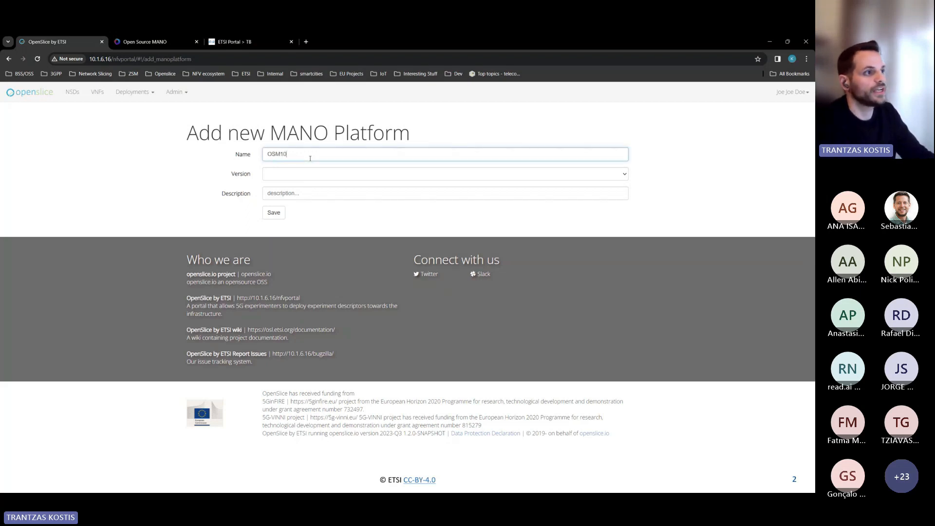
left_click(316, 174)
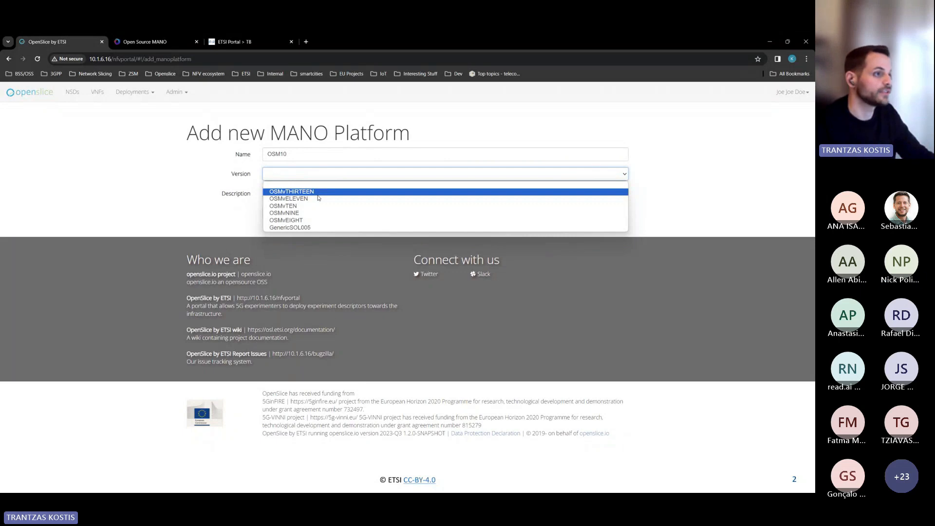
left_click(305, 206)
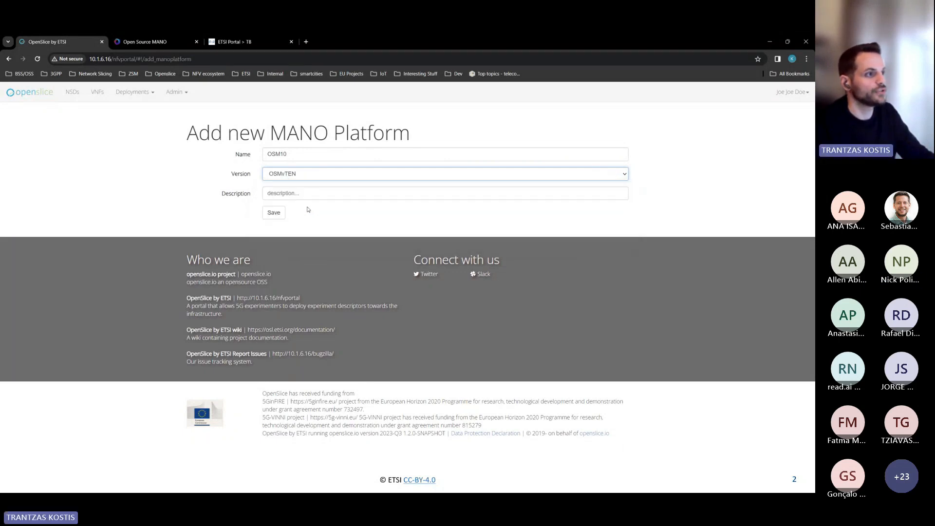
left_click(273, 213)
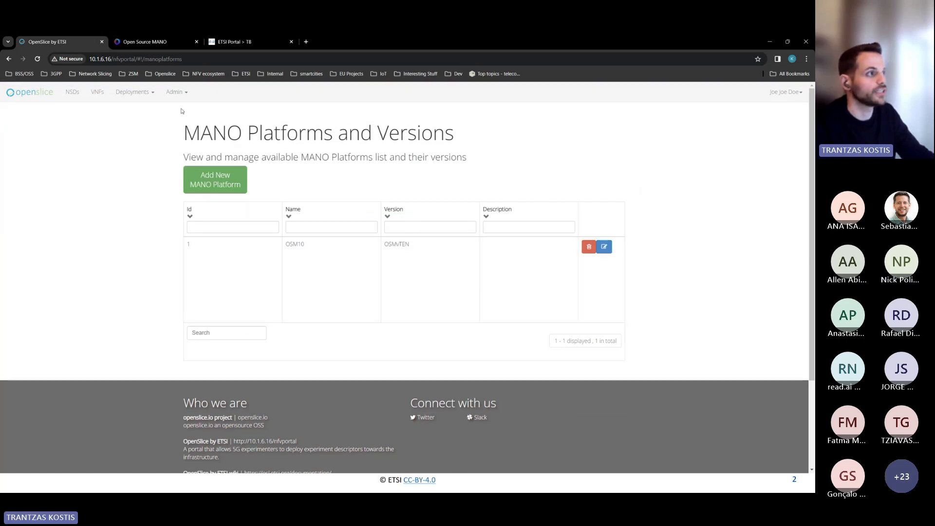
- Open the MANO providers page and check the Open Source MANO login tab before returning
left_click(175, 92)
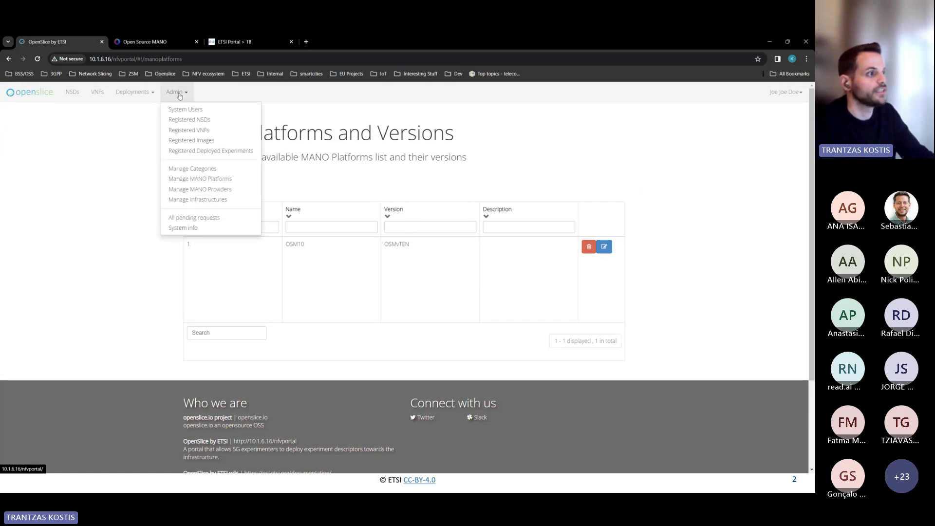
left_click(232, 190)
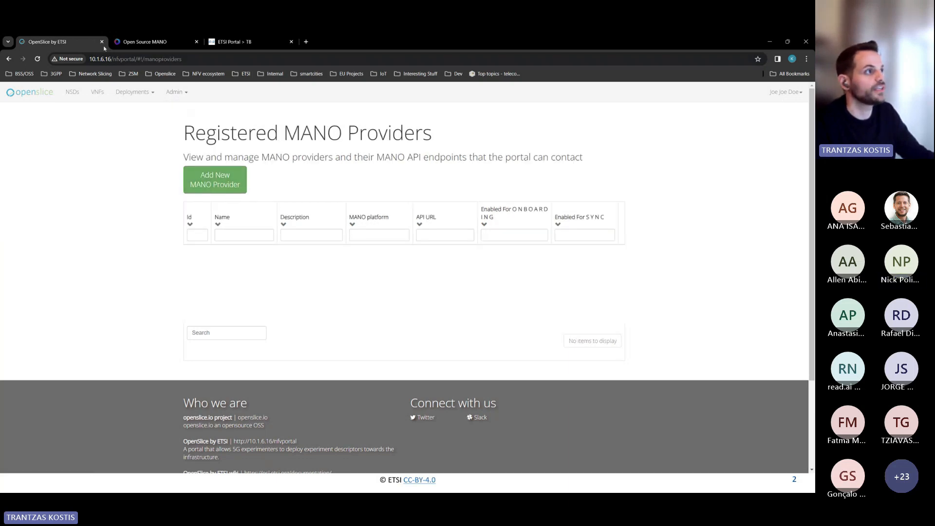
left_click(146, 42)
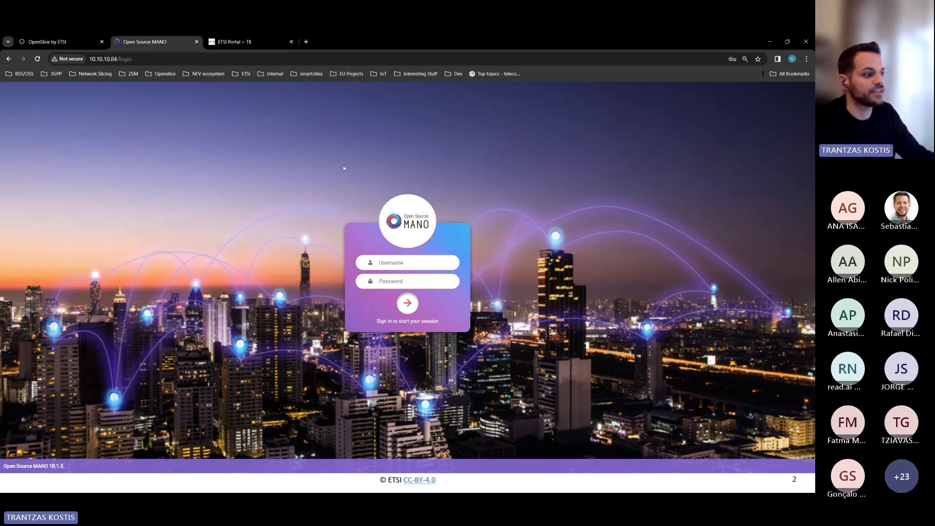
left_click(82, 43)
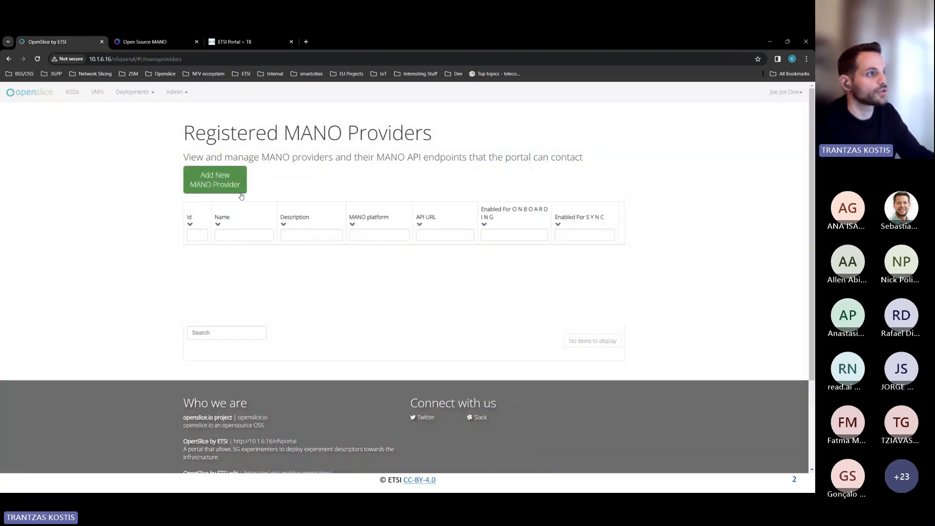
- Start a new MANO provider named OSM10 with description OSM10 and supported MANO platform OSM10
left_click(220, 183)
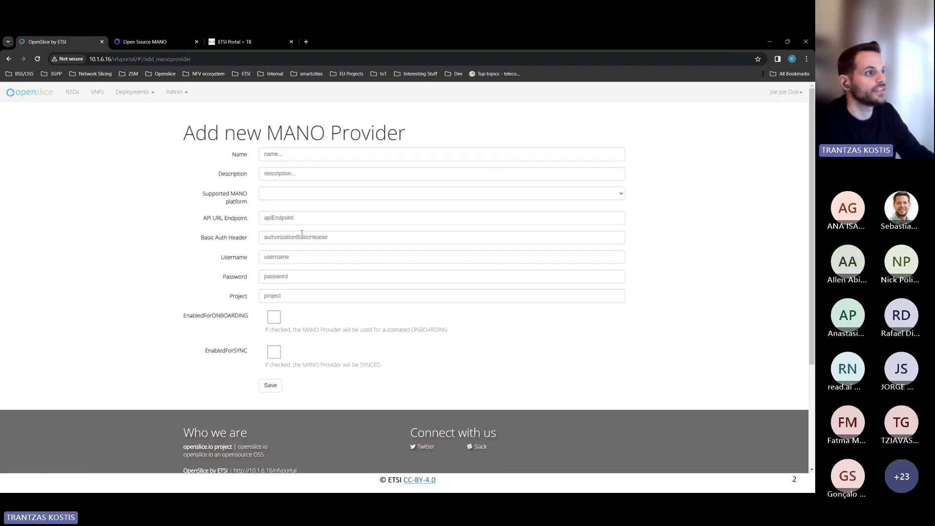
left_click(301, 154)
type("OSM10")
key("Tab")
double_click(301, 159)
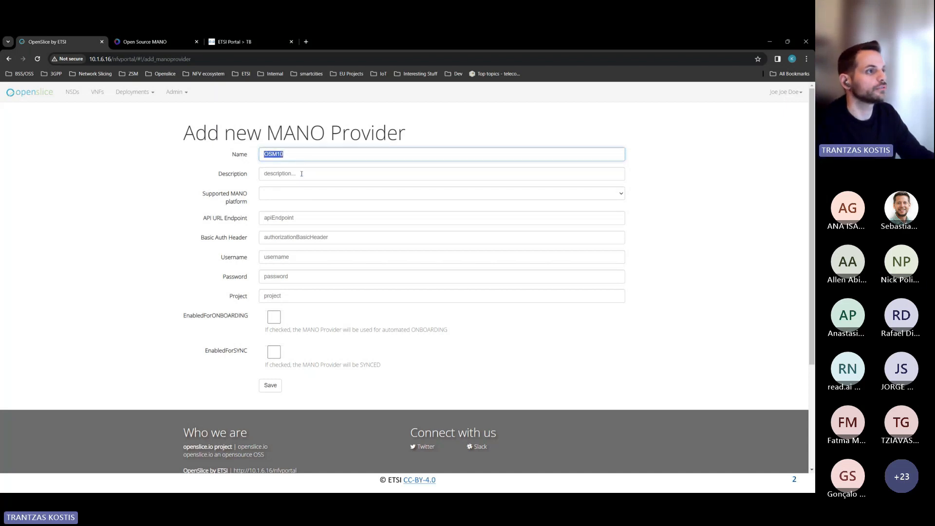
left_click(302, 173)
type("OSM10")
left_click(305, 193)
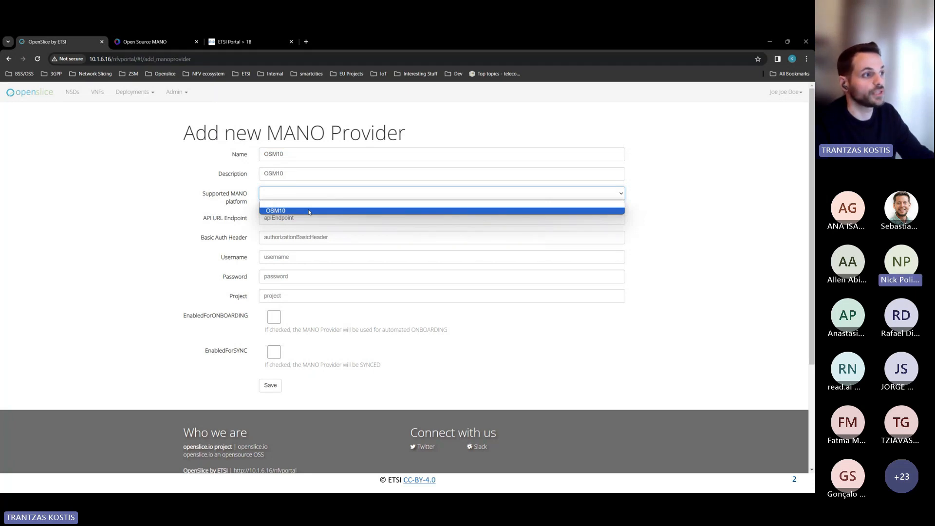
left_click(309, 211)
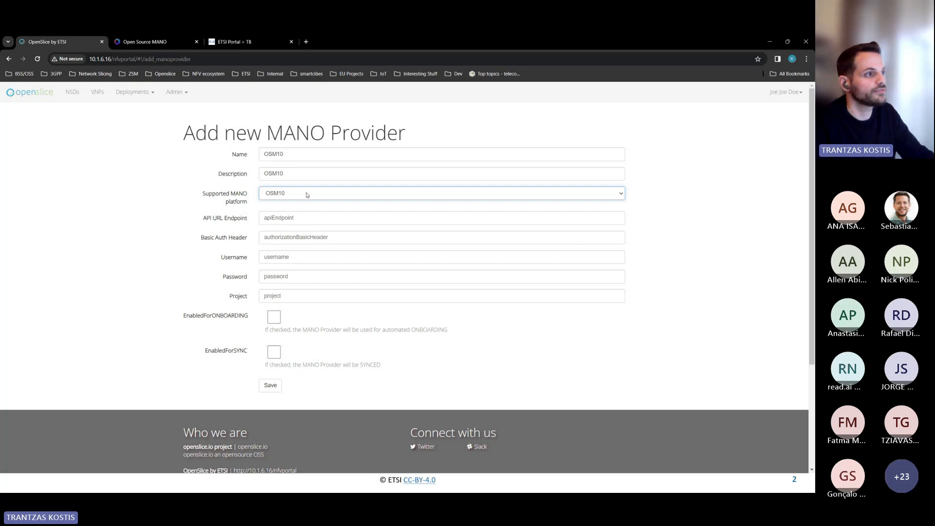
left_click(309, 217)
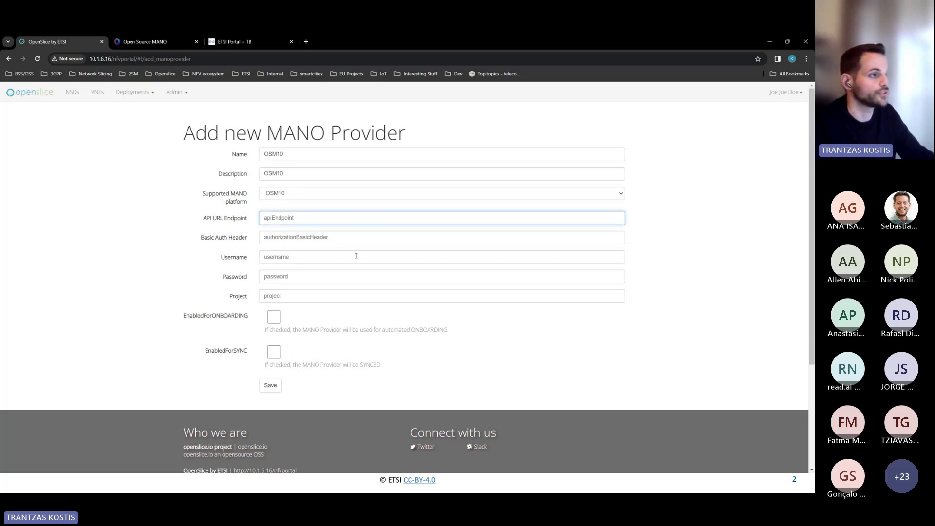
type("h")
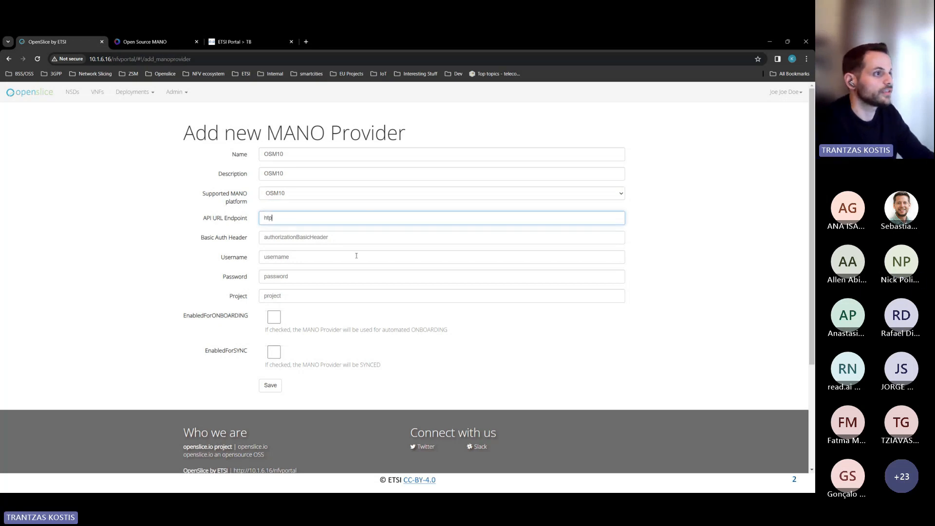
type("ttps://")
type("10.101.1")
type(".10")
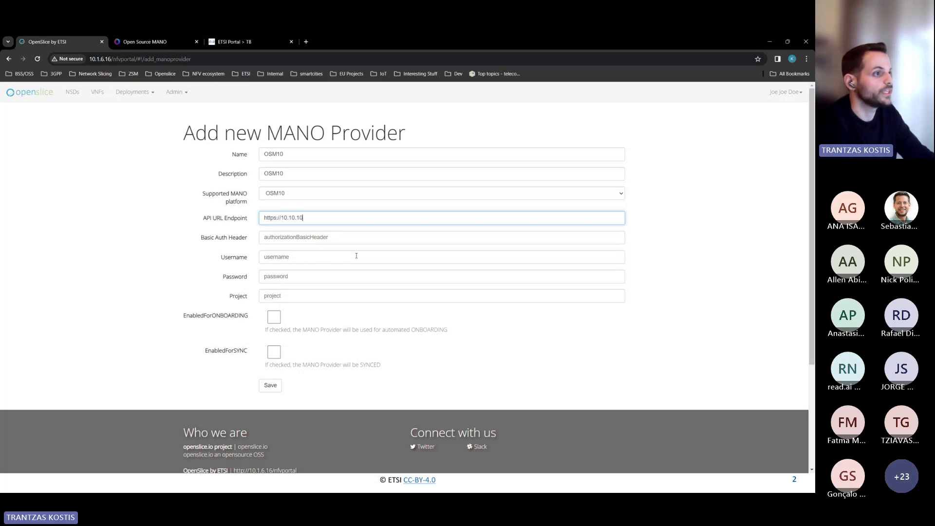
type(".1")
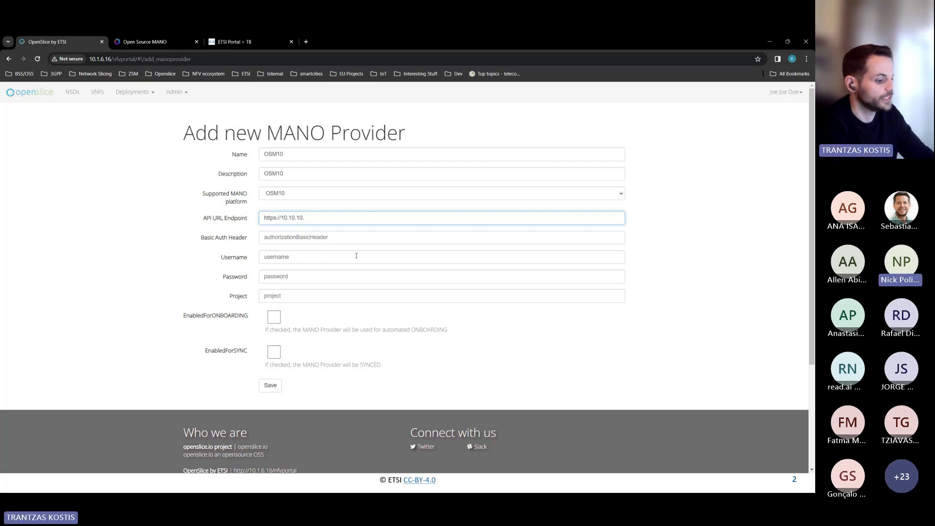
type(".84")
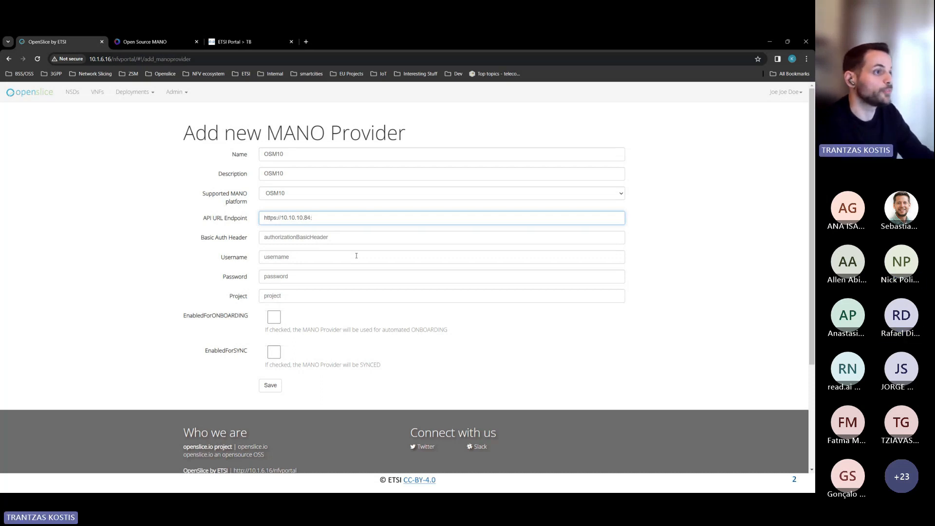
type(":9999")
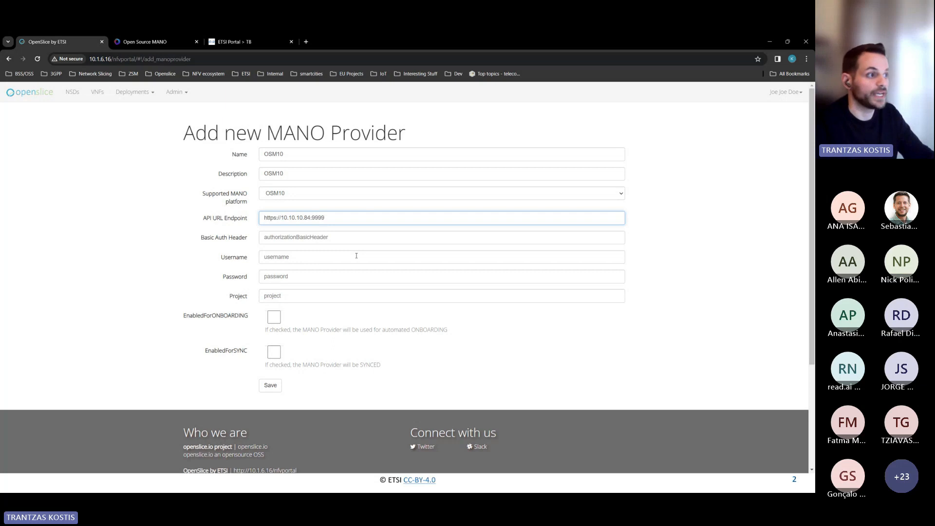
- Enter username admin, the OSM account password, and project admin for the provider
left_click(310, 254)
type("admin")
key("Tab")
type("admin")
key("Tab")
type("adm")
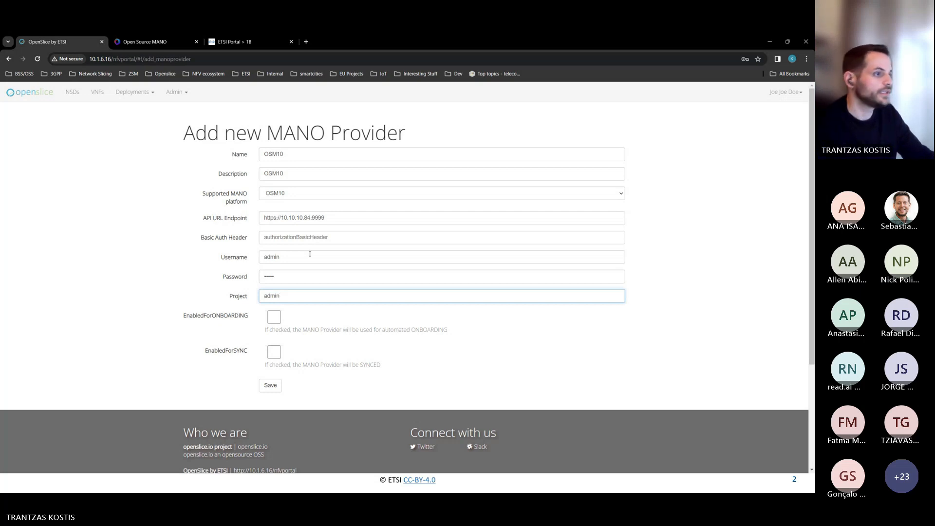
- Enable sync for the provider, save it, and close the browser's password warning
left_click(276, 354)
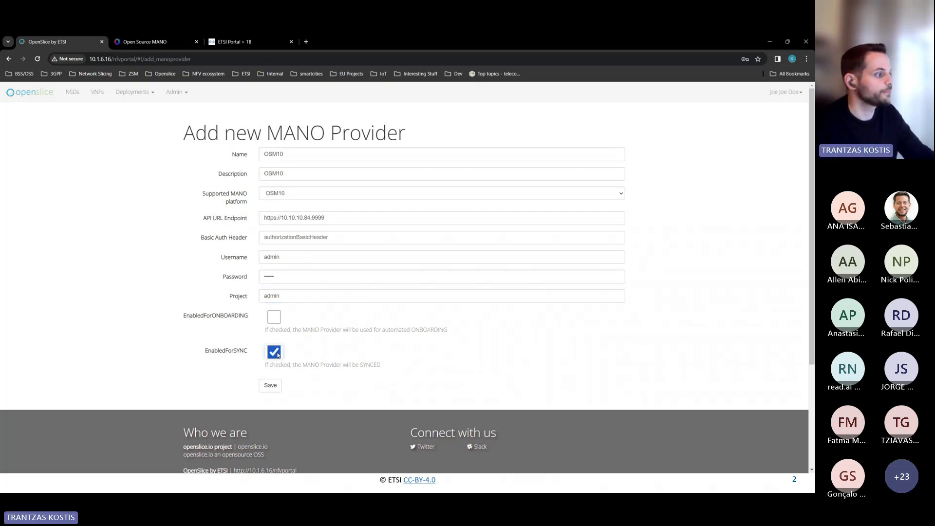
left_click(273, 391)
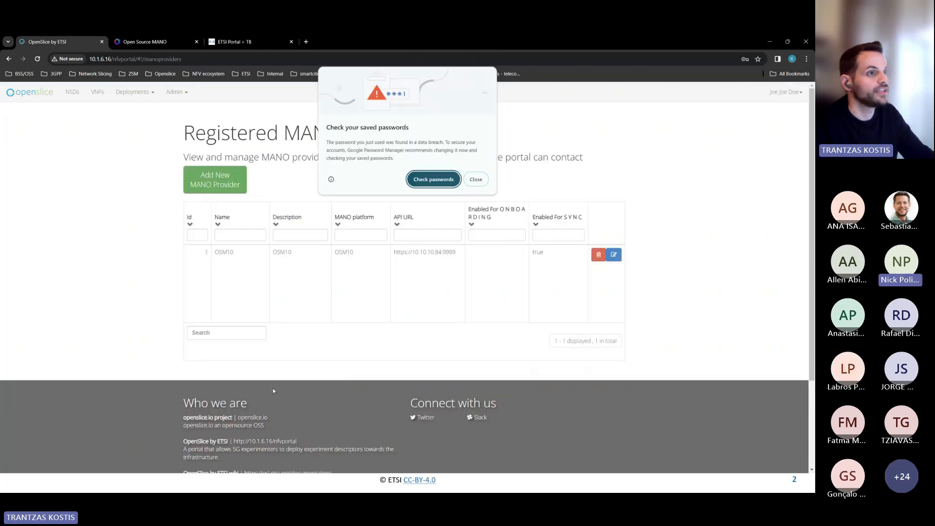
left_click(479, 180)
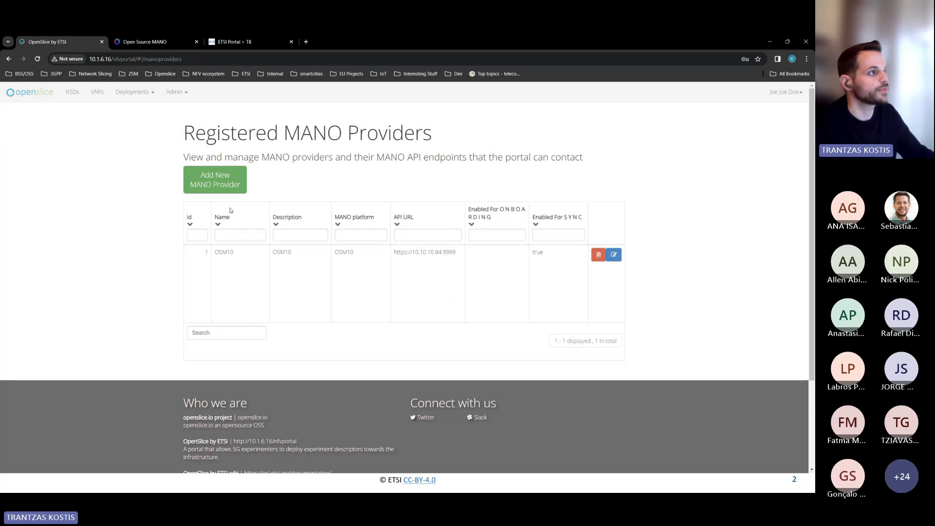
- Open the portal's list of registered NSD descriptors
left_click(180, 98)
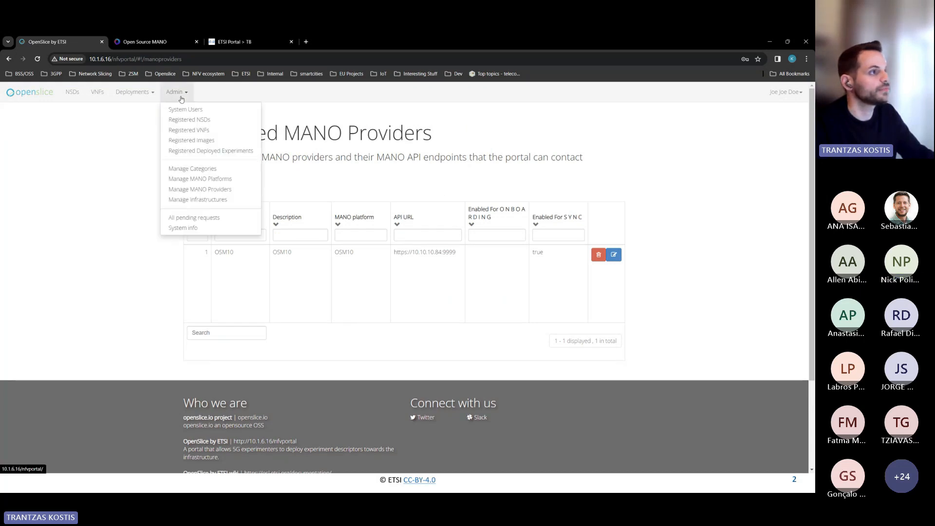
left_click(187, 119)
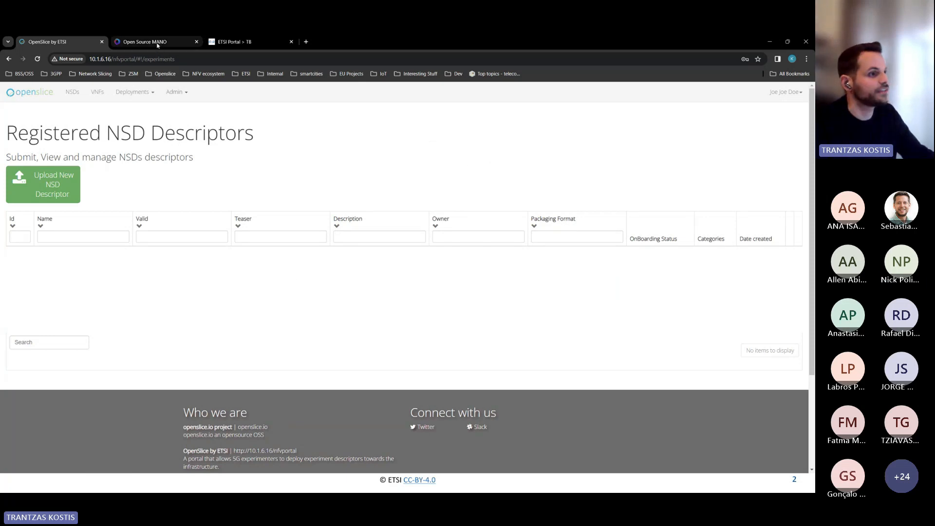
- Switch to the Open Source MANO tab, sign in as admin with the saved password, and dismiss the password warning
left_click(158, 43)
left_click(424, 261)
type("admin")
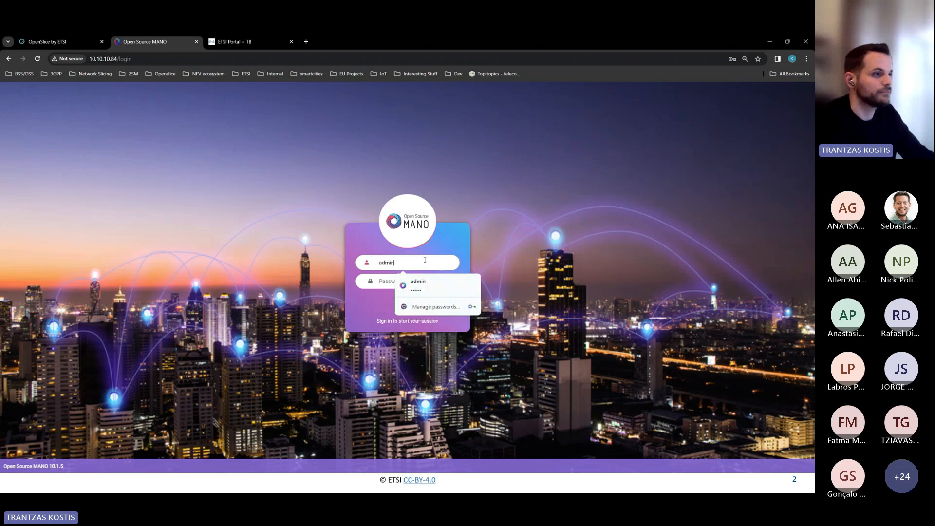
left_click(418, 283)
key("Return")
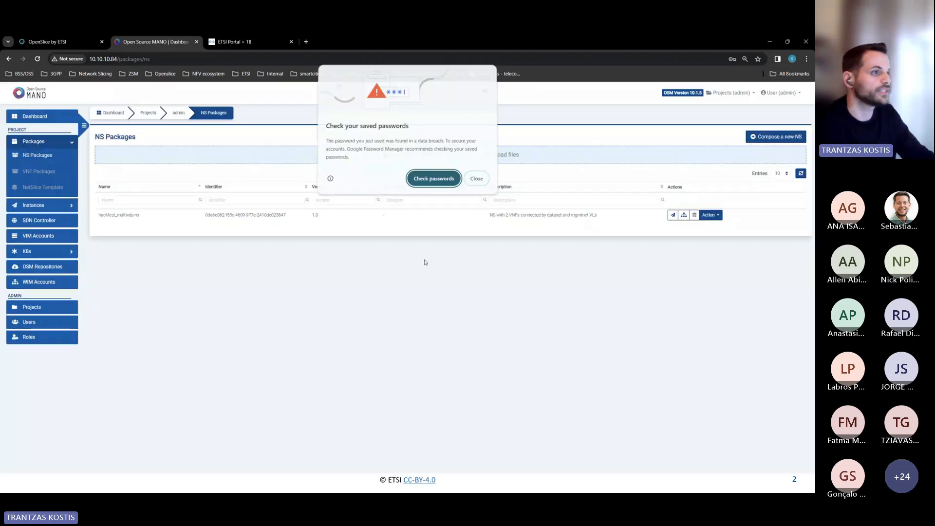
left_click(475, 179)
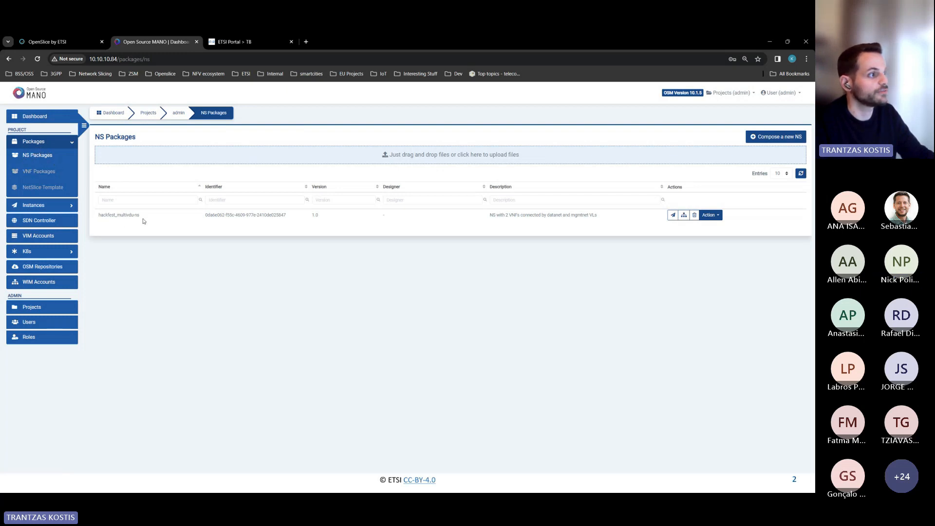
- Examine the VNF packages and VIM accounts registered in OSM
left_click(52, 171)
left_click_drag(146, 216, 98, 216)
left_click(178, 334)
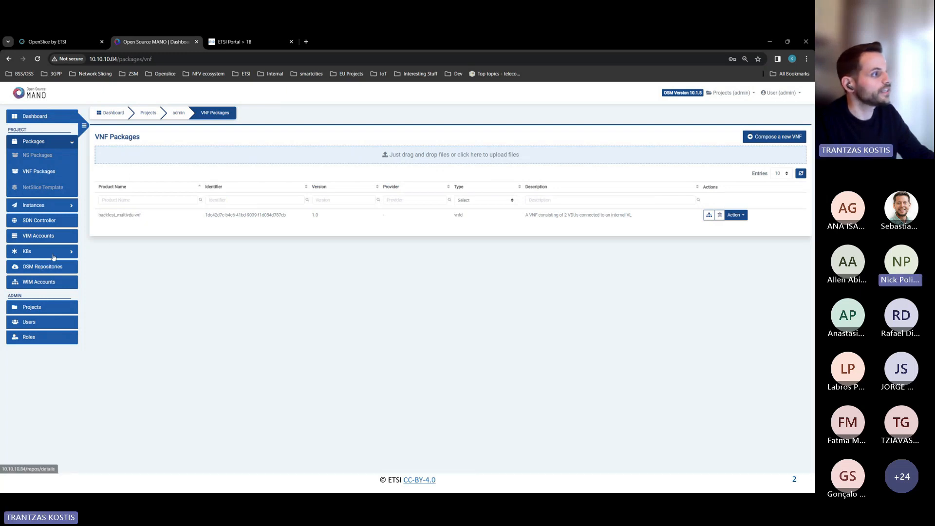
left_click(49, 236)
left_click_drag(92, 195, 81, 211)
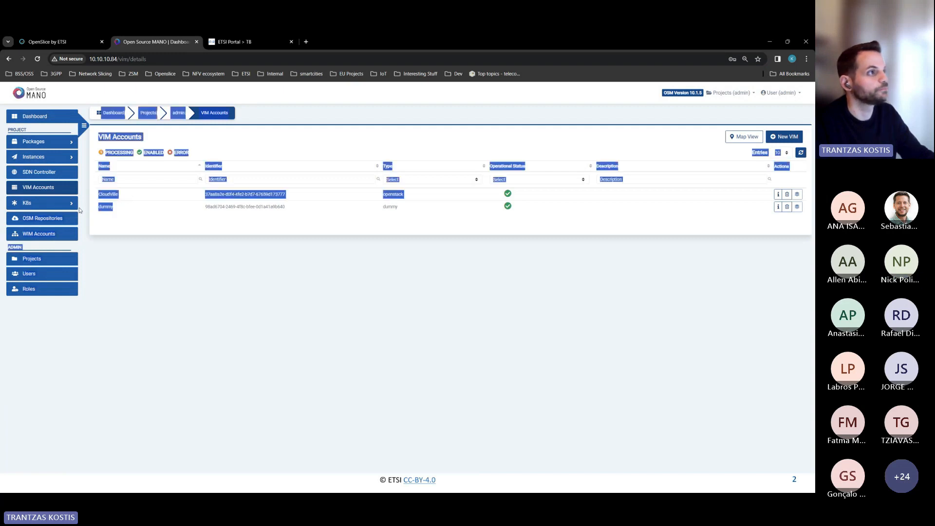
- Compare the NS packages in OSM with the synced NSD descriptors in the OpenSlice portal
left_click(66, 43)
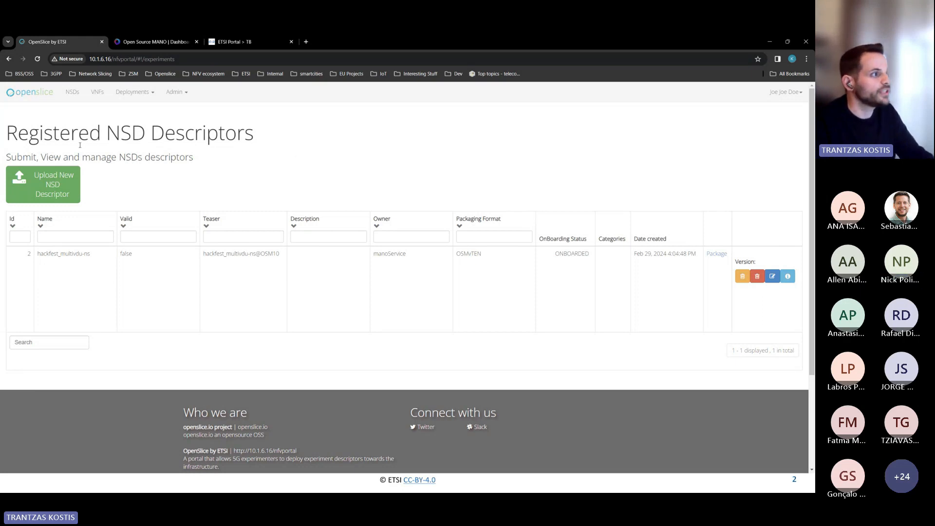
left_click(155, 42)
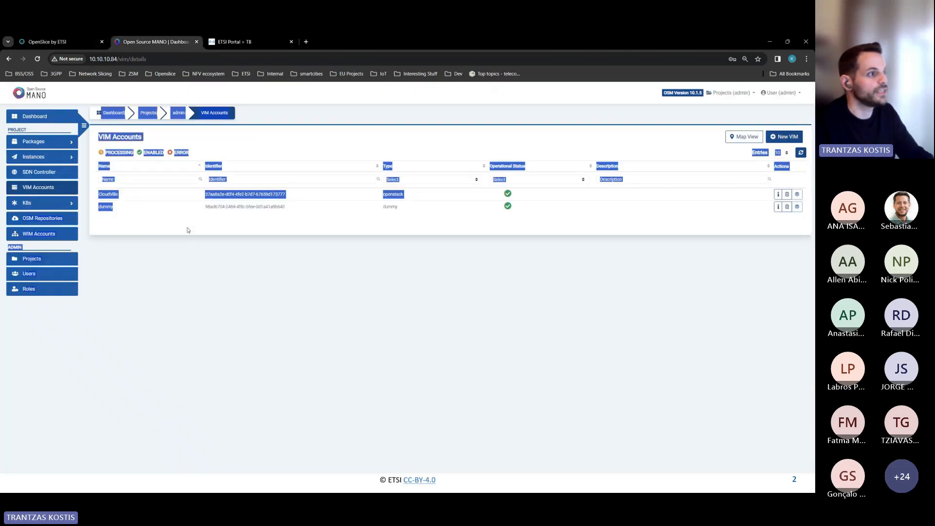
left_click(41, 143)
left_click(40, 155)
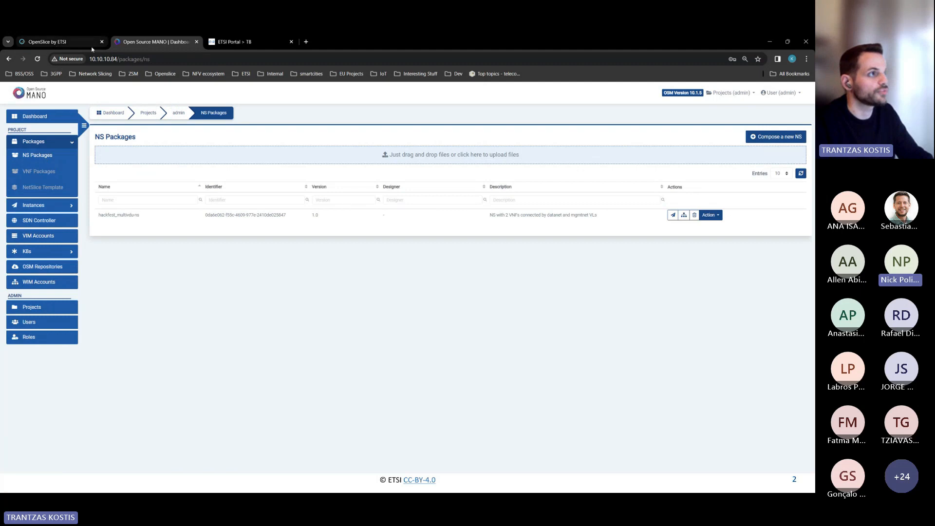
left_click(56, 44)
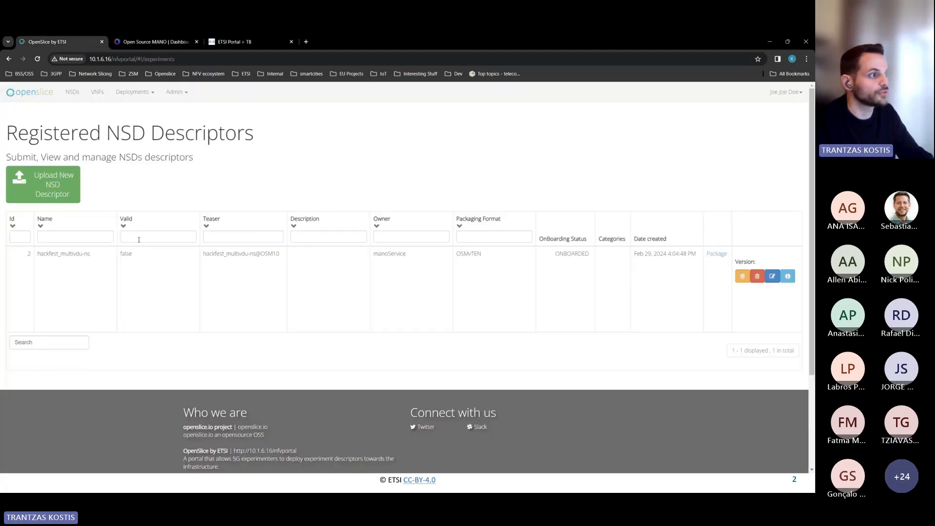
left_click_drag(106, 133, 183, 132)
left_click(215, 257)
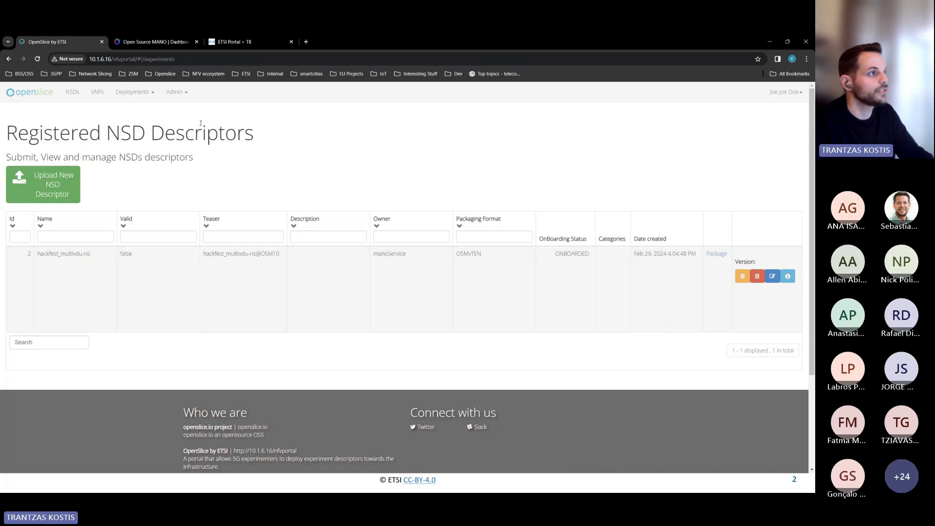
- Review the portal's registered VNFs and its list of infrastructures
left_click(175, 91)
left_click(209, 123)
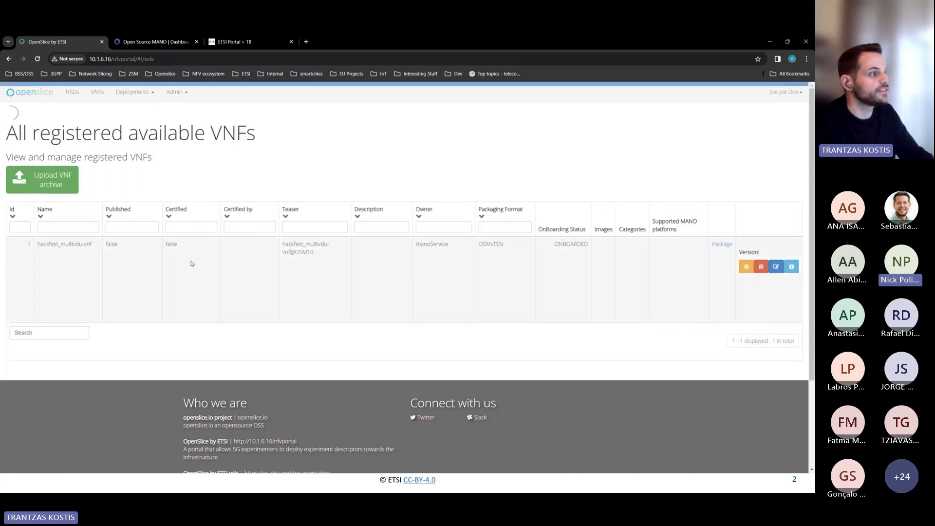
left_click(175, 93)
left_click(227, 201)
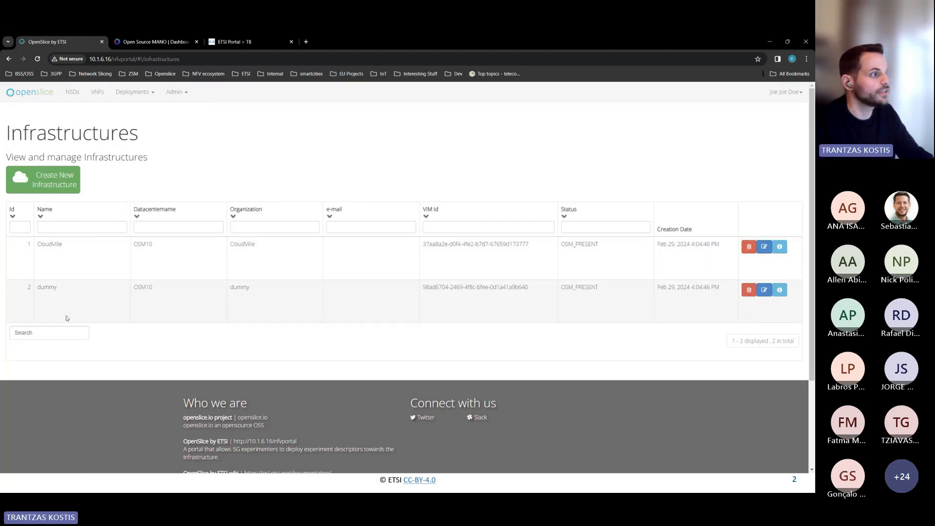
- Compare the infrastructures' VIM IDs with the VIM account identifiers shown in OSM
double_click(49, 287)
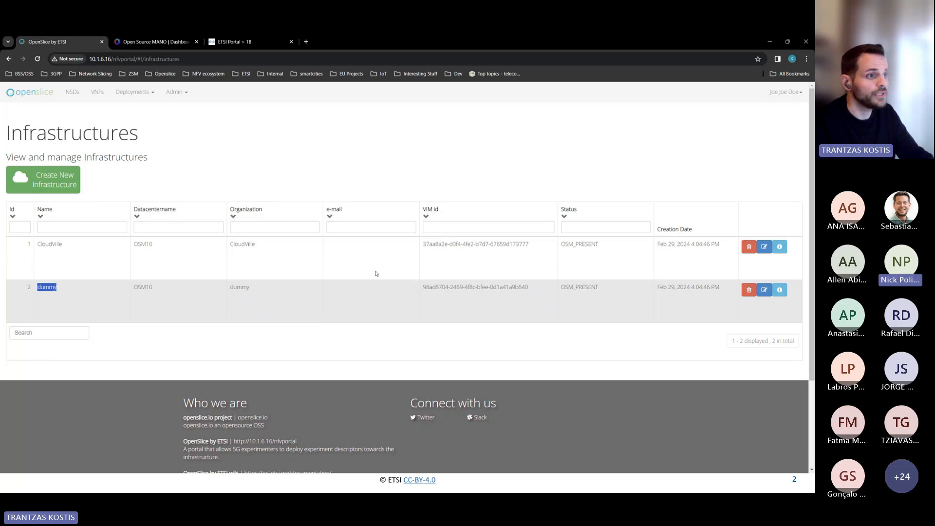
triple_click(445, 244)
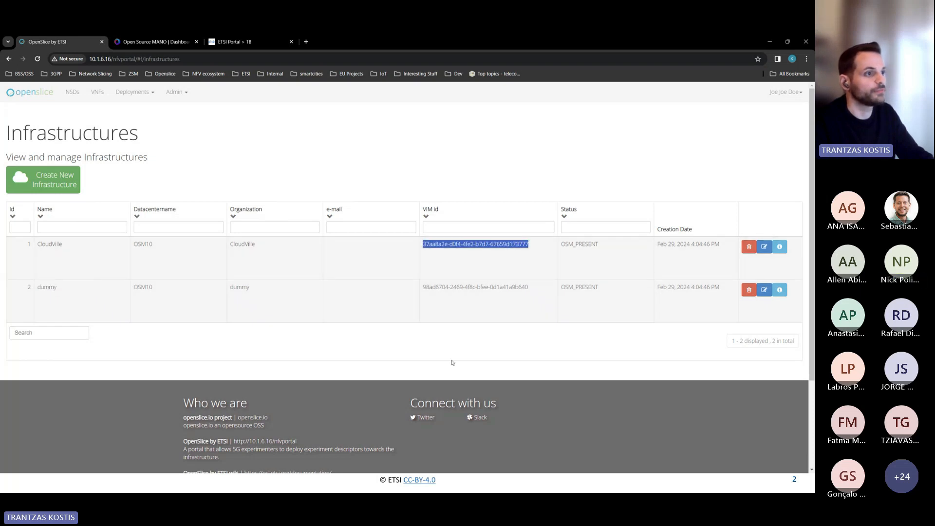
left_click(154, 41)
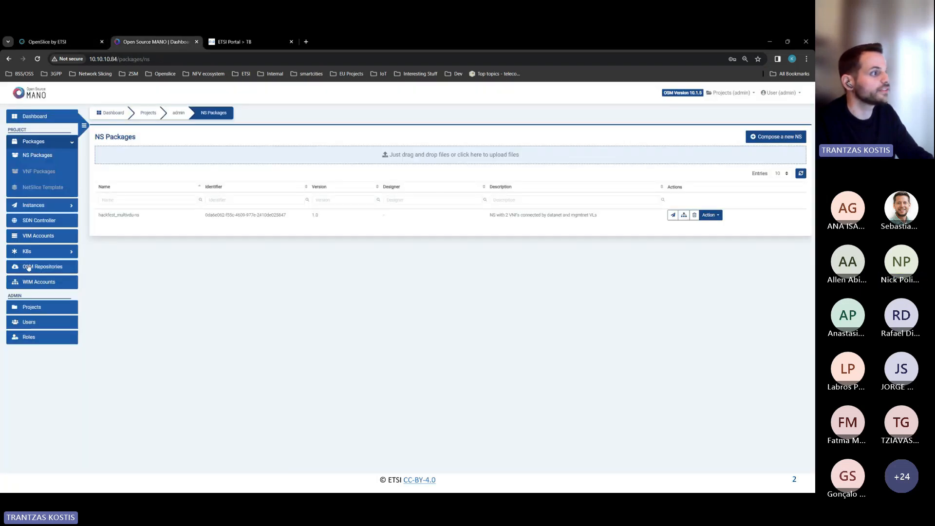
left_click(41, 237)
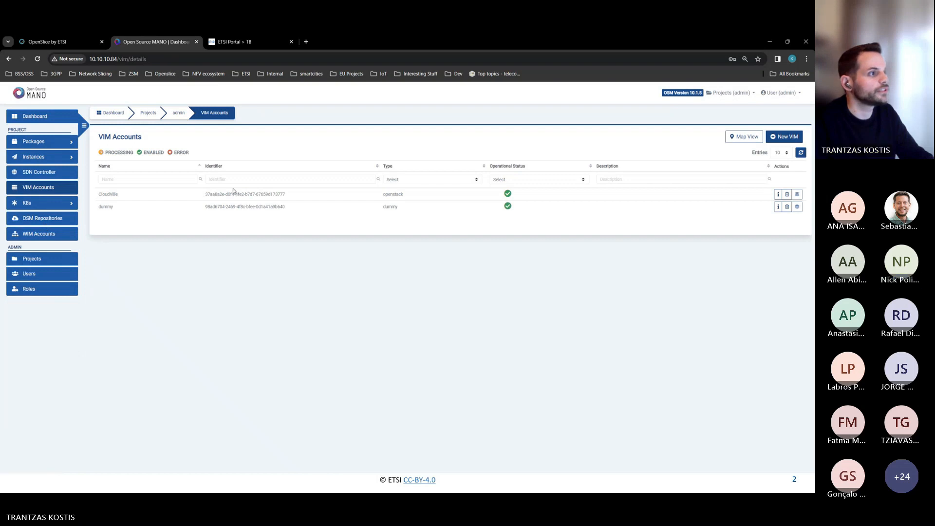
triple_click(234, 192)
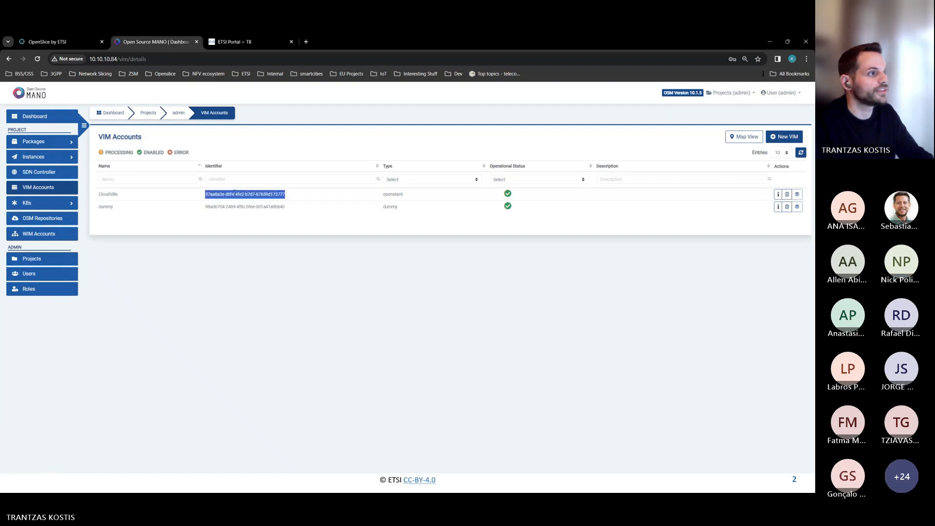
left_click(63, 42)
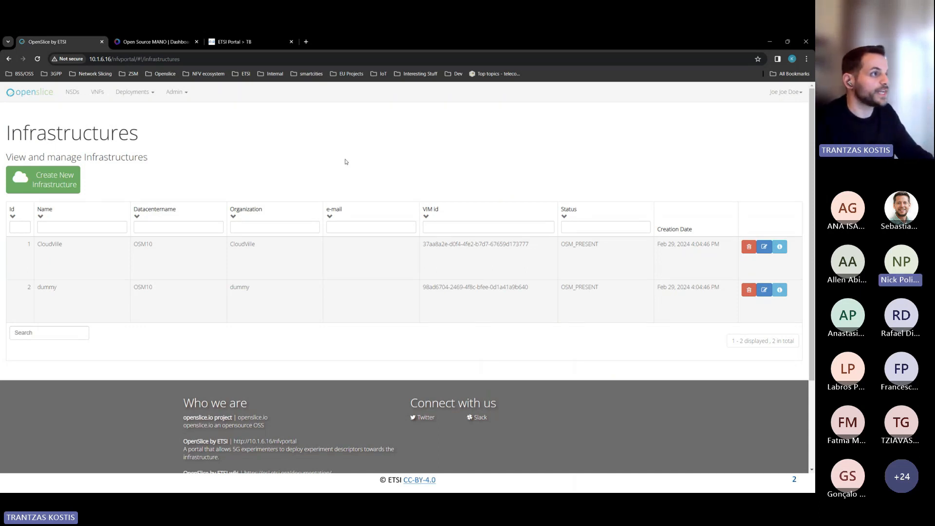
left_click(132, 94)
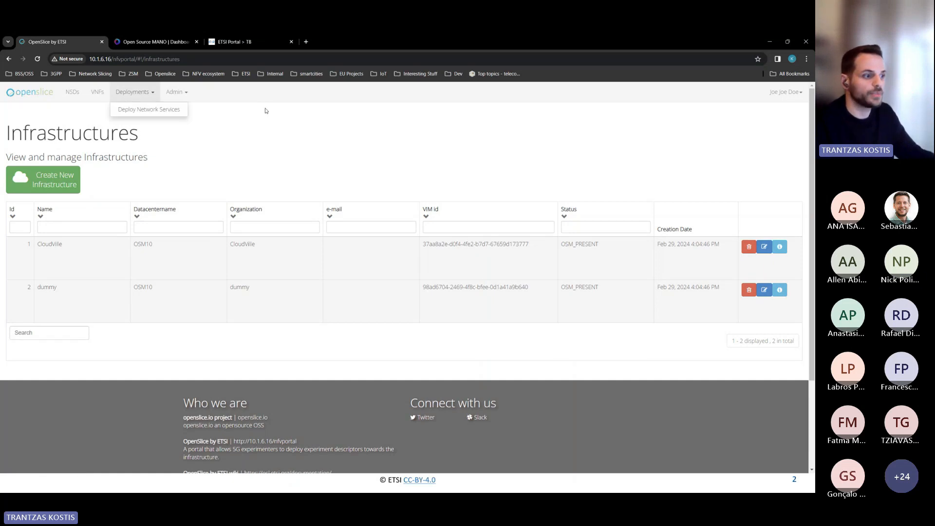
left_click(268, 124)
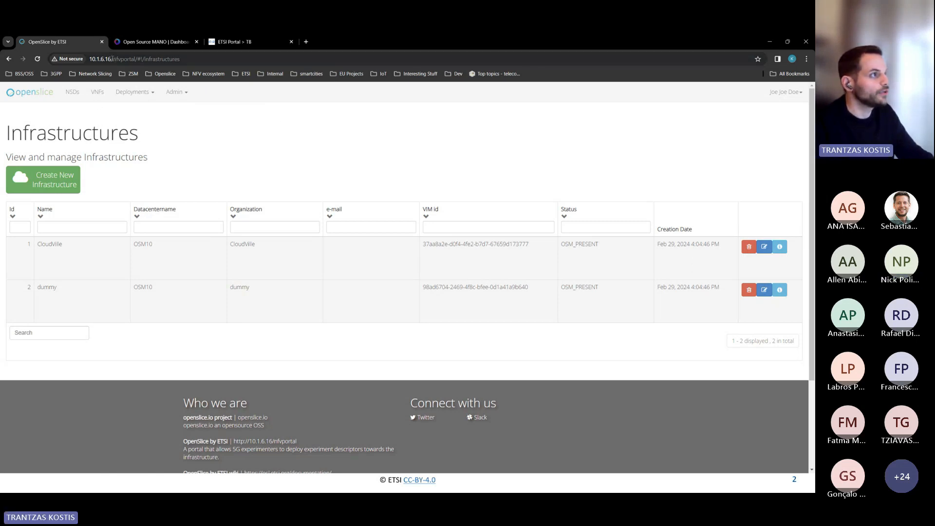
- Go to the OpenSlice portal home page at 10.1.6.16
left_click_drag(112, 59, 233, 62)
key("BackSpace")
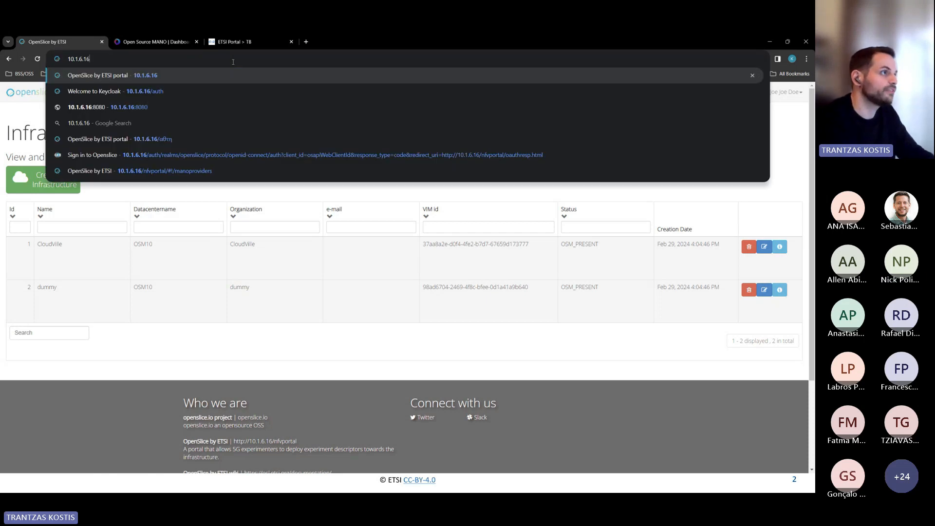
key("Return")
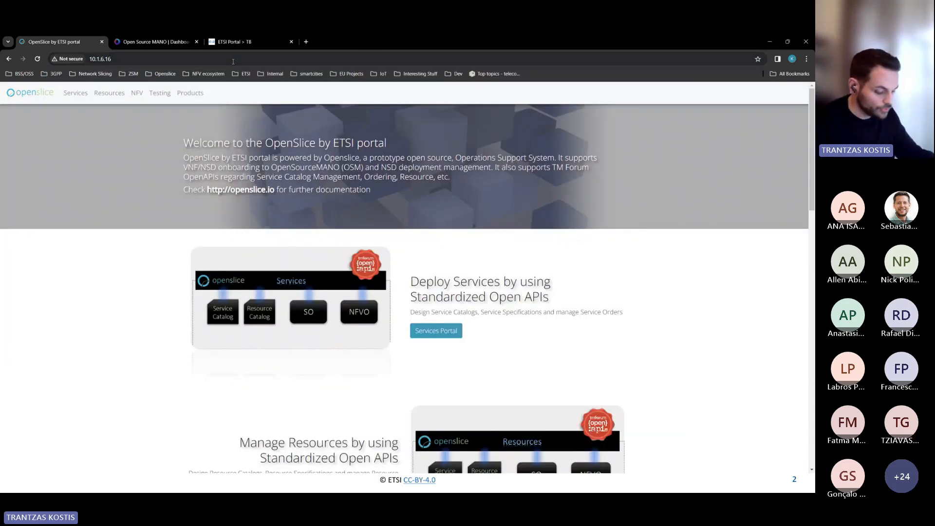
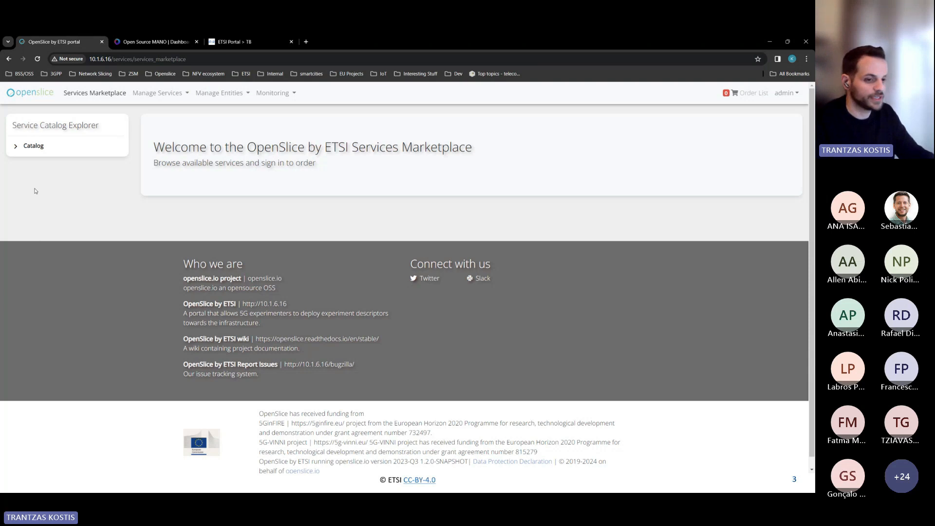
- Browse the Generic Services catalog category, then open the list of NSDs available for import
left_click(30, 150)
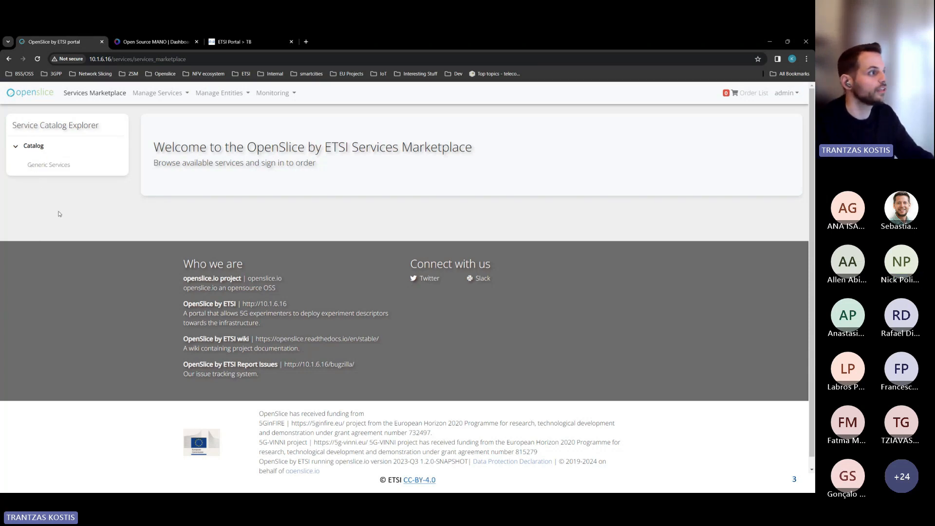
left_click(50, 165)
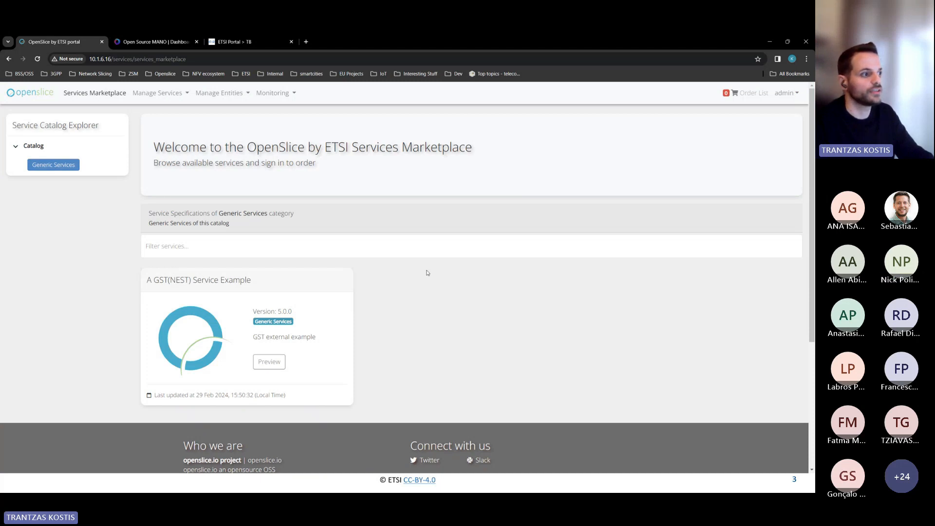
left_click(165, 95)
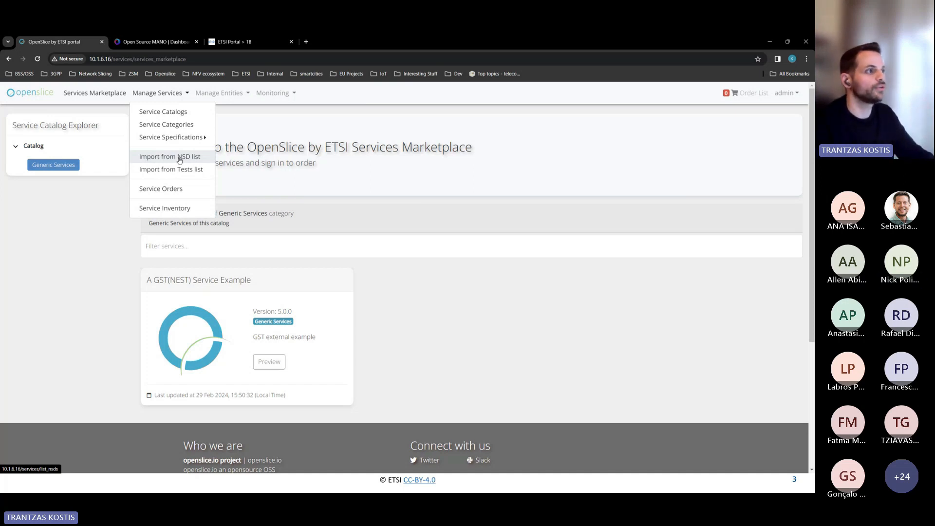
left_click(180, 160)
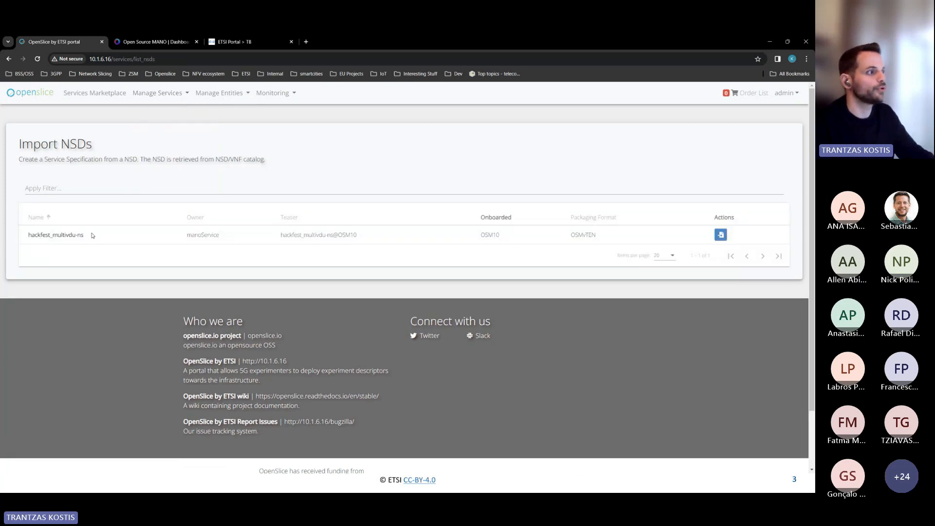
- Import the hackfest_multivdu-ns NSD as a service specification
left_click_drag(25, 238, 115, 241)
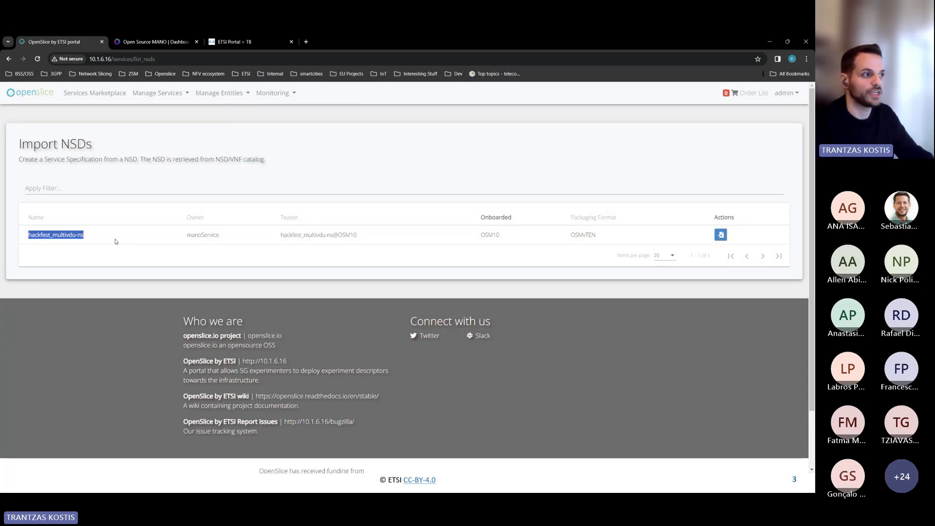
left_click(115, 241)
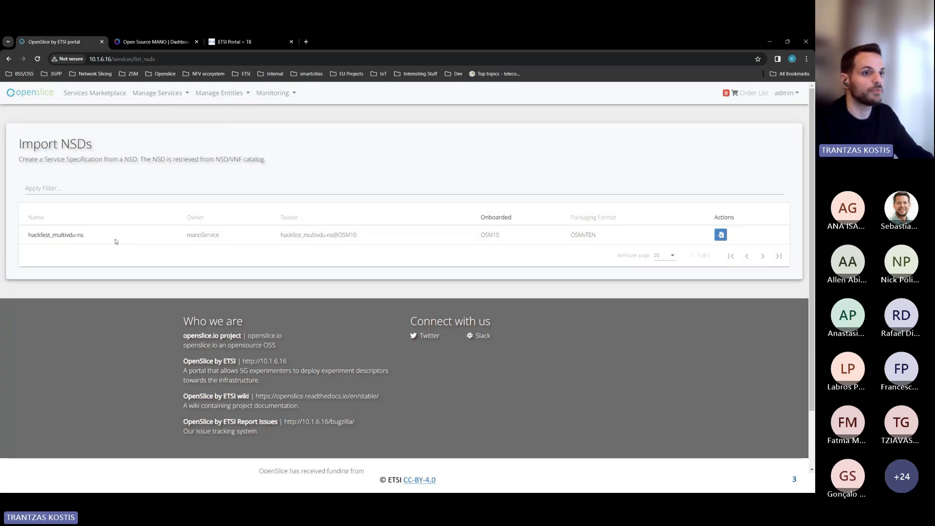
left_click(721, 236)
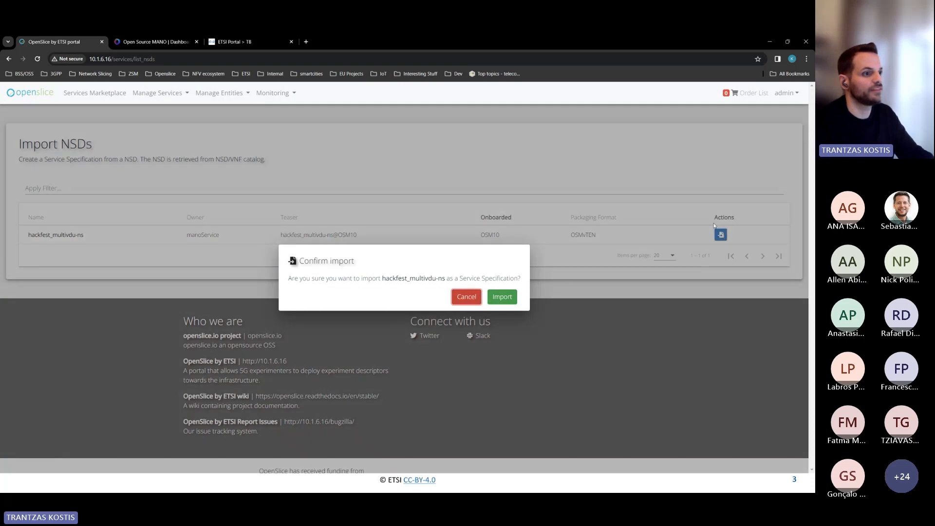
left_click(506, 299)
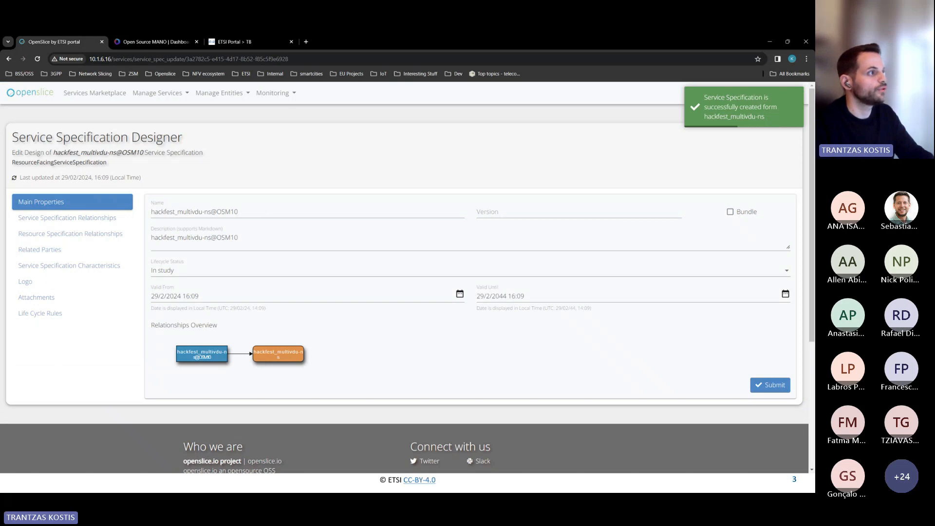
- Review the imported specification's name, type and its Service Specification Characteristics list
left_click_drag(12, 162, 113, 164)
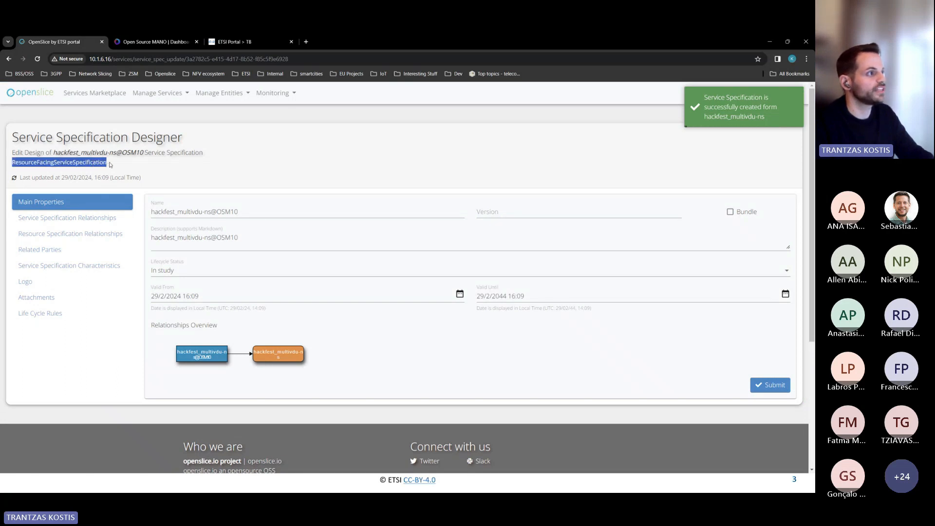
left_click_drag(53, 153, 144, 152)
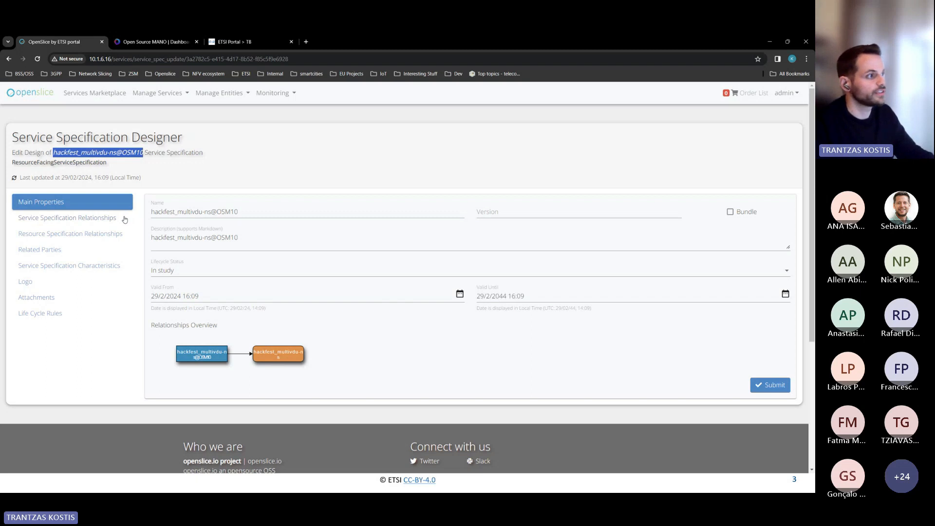
left_click(110, 269)
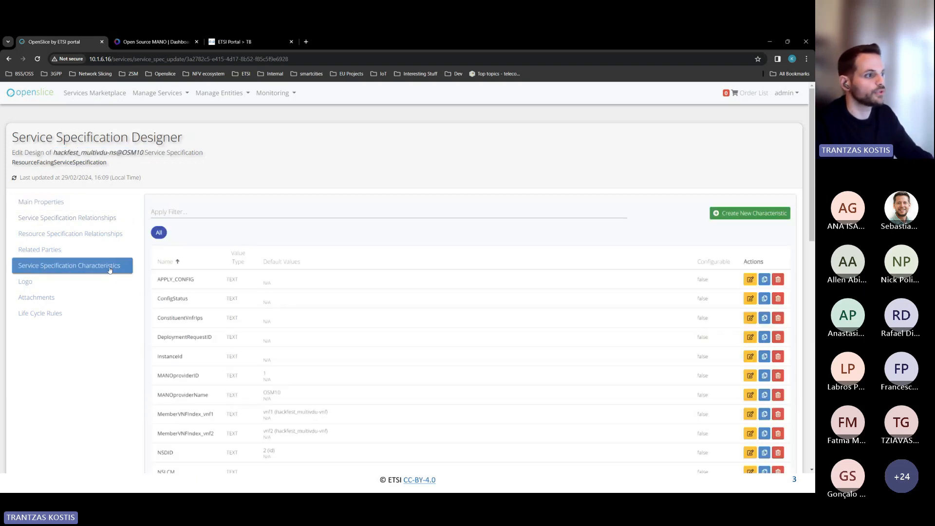
scroll(357, 185, "down", 2)
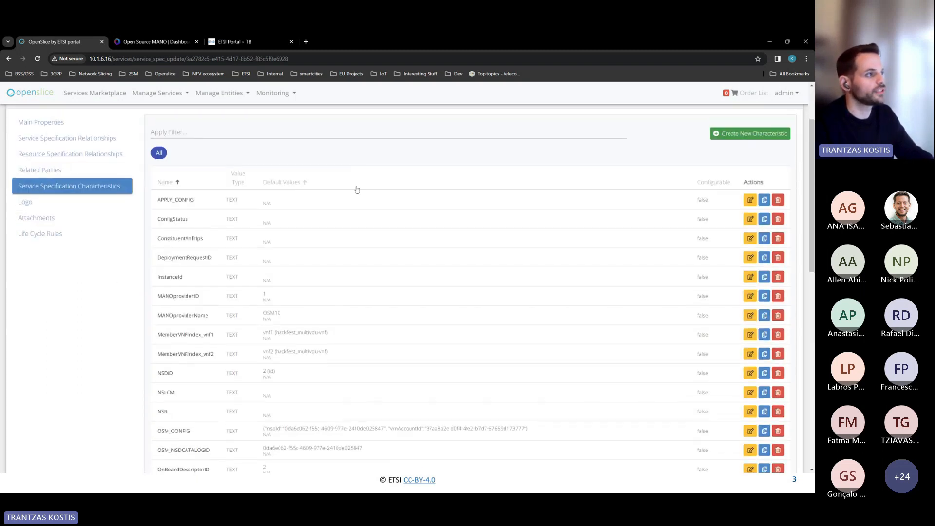
scroll(140, 202, "down", 3)
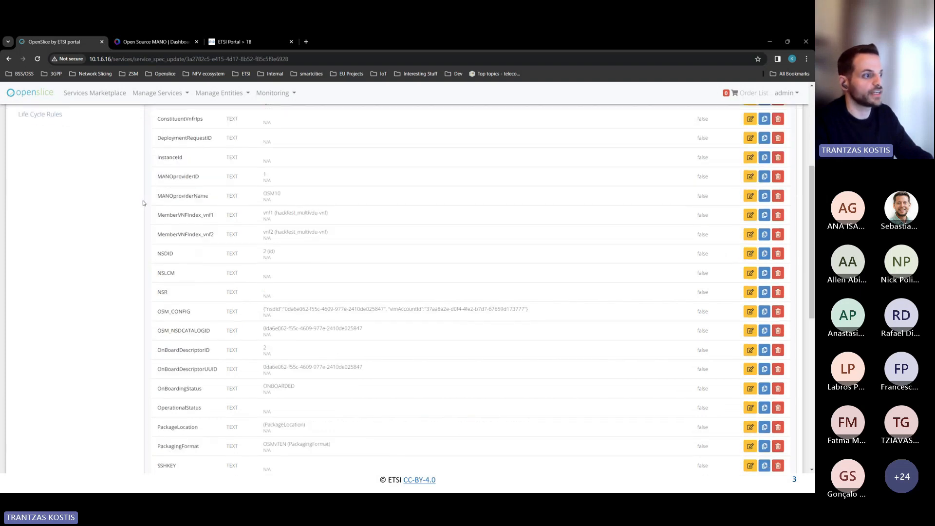
scroll(144, 203, "up", 5)
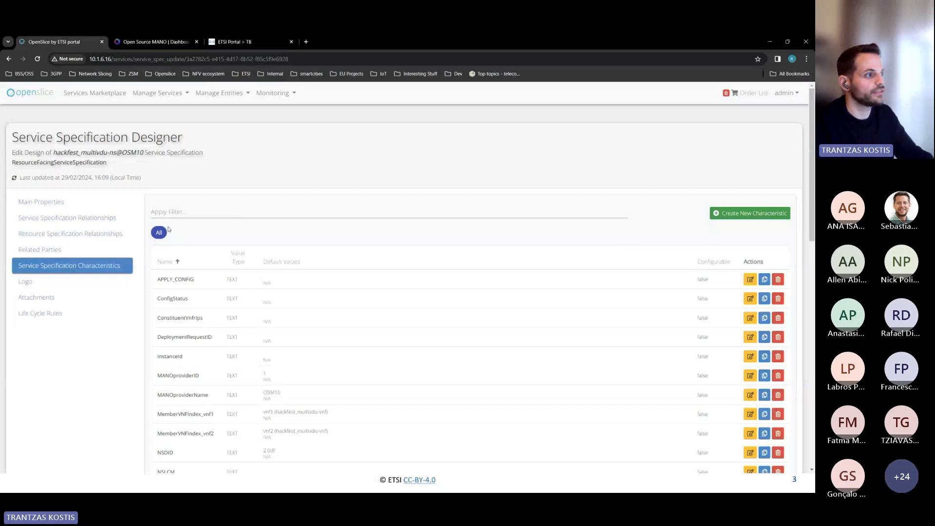
scroll(166, 208, "down", 1)
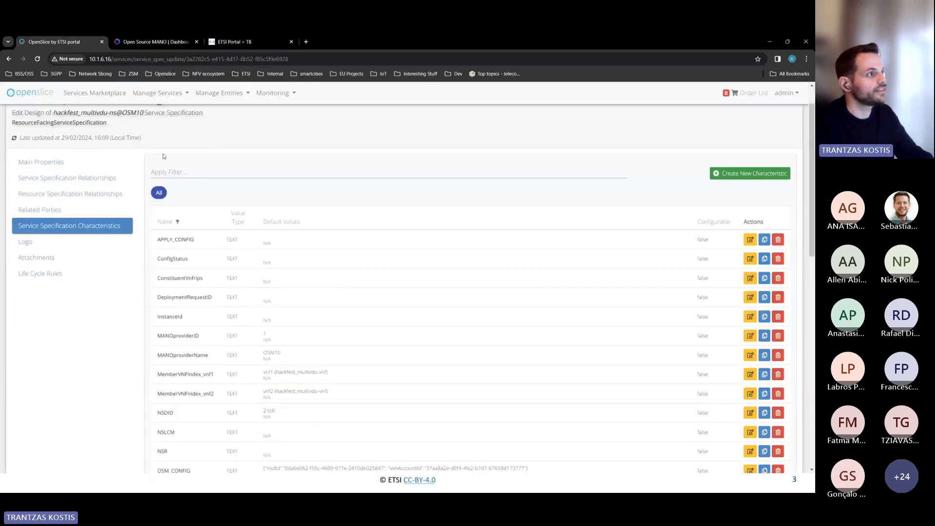
scroll(163, 155, "up", 1)
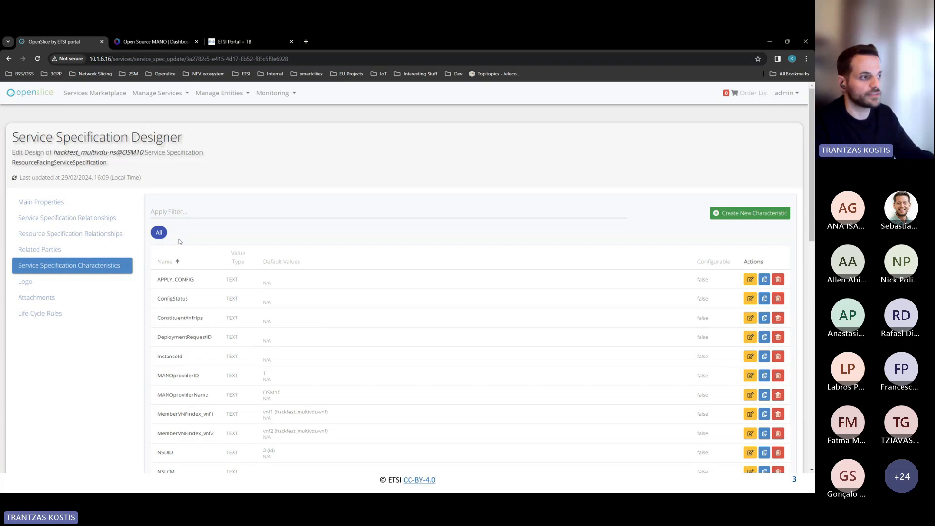
scroll(180, 242, "down", 5)
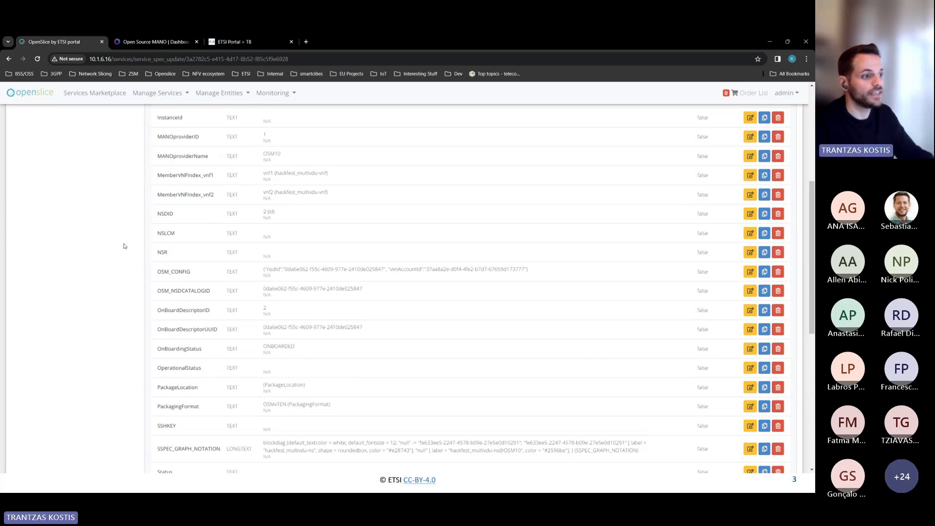
scroll(124, 246, "up", 5)
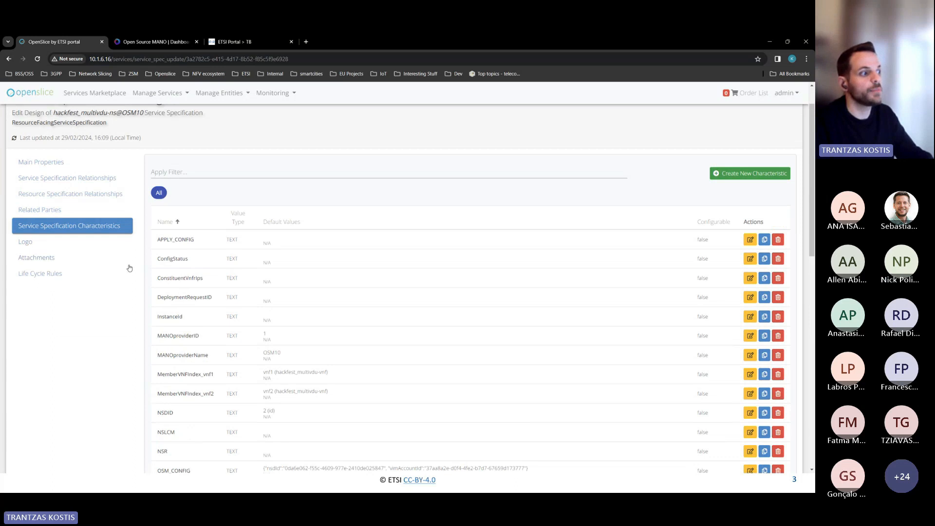
scroll(130, 270, "down", 3)
- Compare the OSM_CONFIG characteristic's nsdId and vimAccountId with the VIM account identifier shown in OSM
left_click_drag(157, 312, 191, 312)
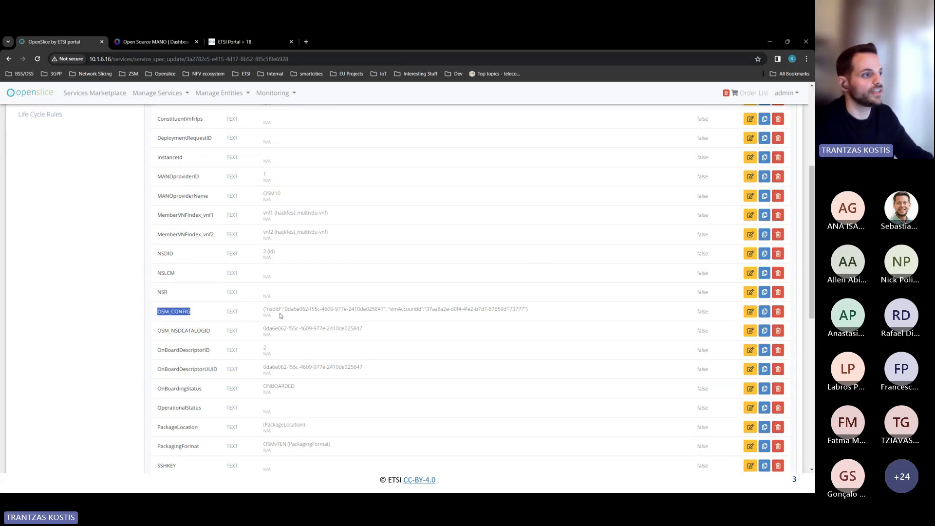
left_click_drag(264, 310, 384, 310)
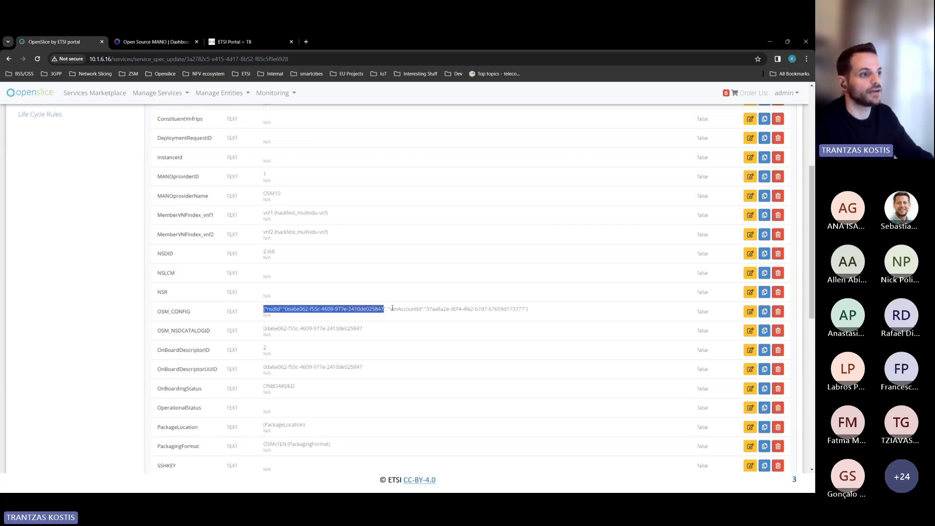
left_click_drag(390, 309, 532, 307)
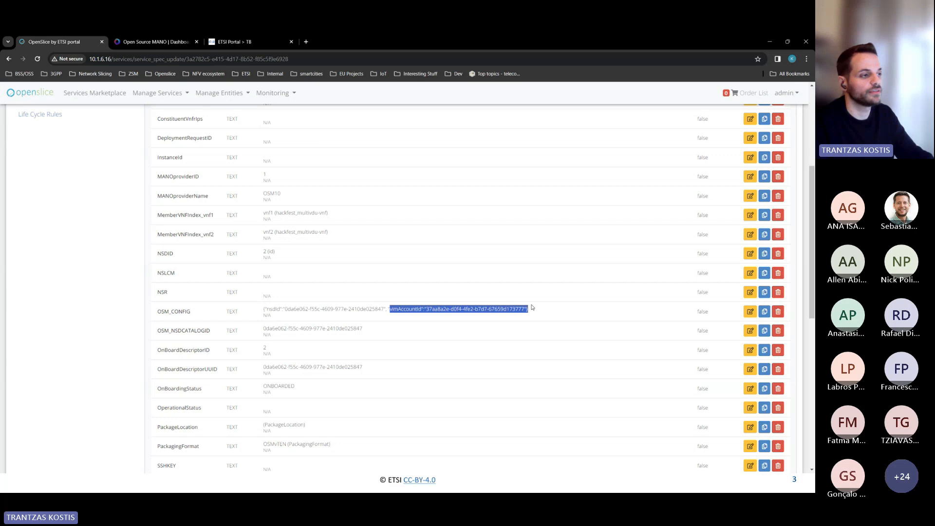
left_click(350, 308)
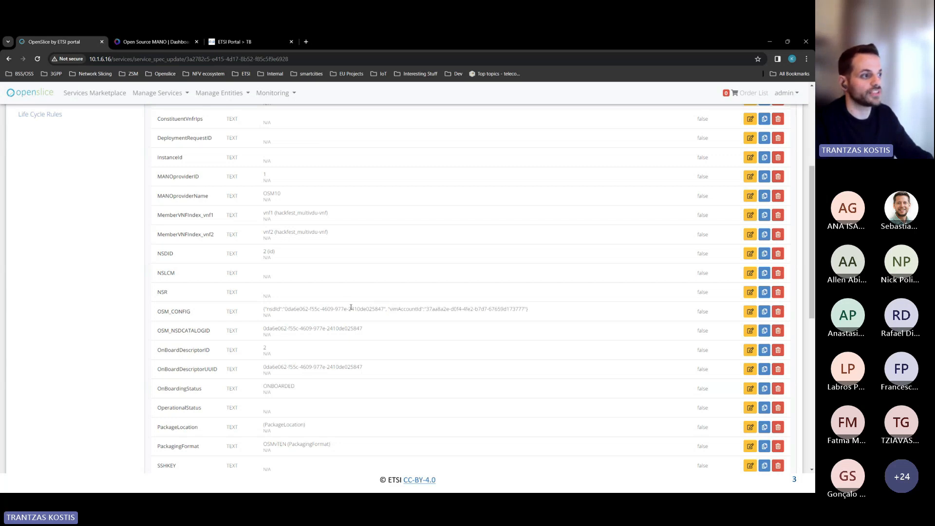
left_click_drag(263, 309, 387, 306)
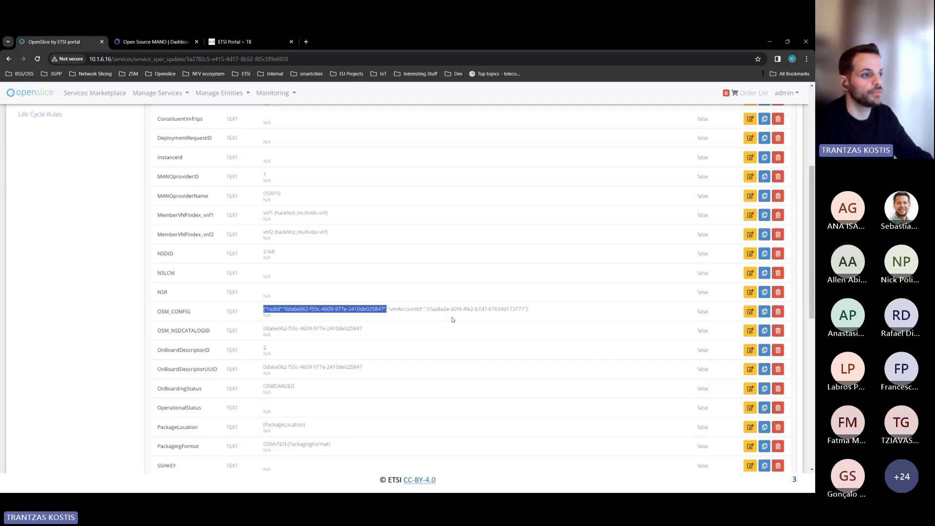
left_click_drag(389, 309, 532, 311)
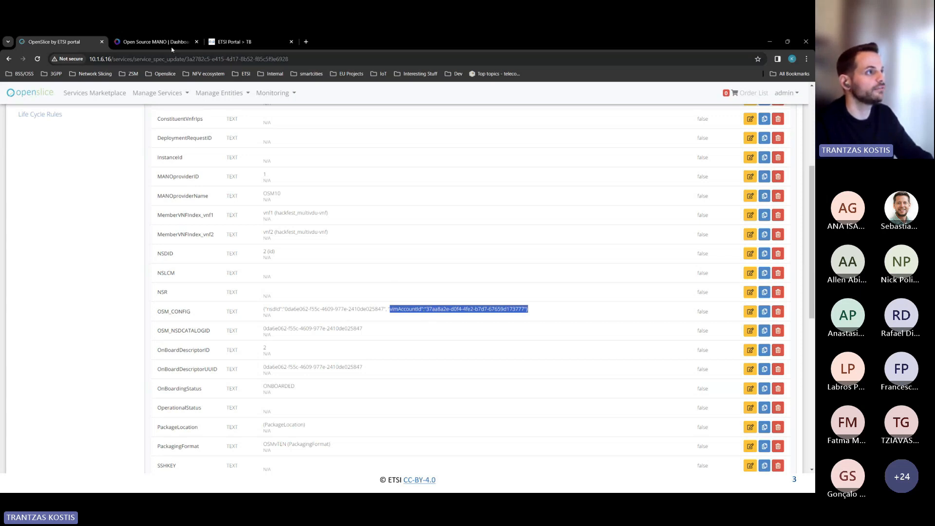
left_click(152, 41)
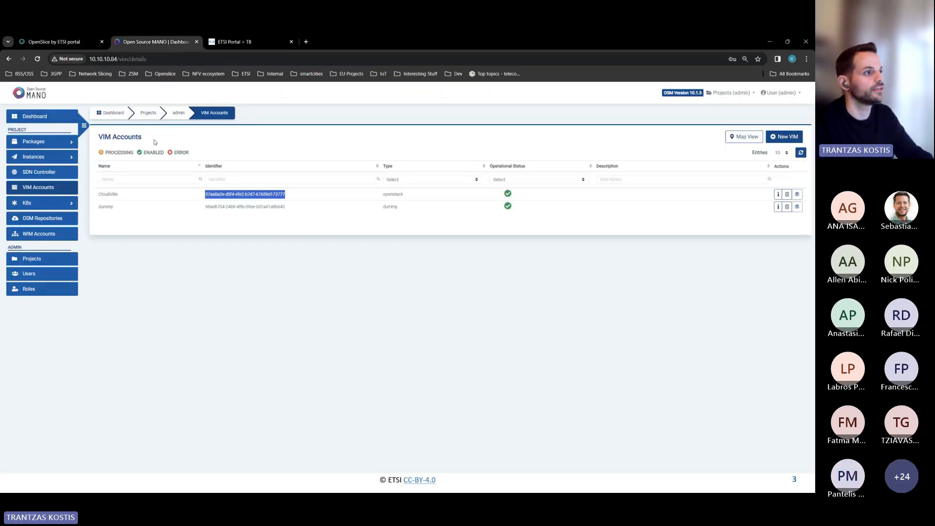
left_click(74, 43)
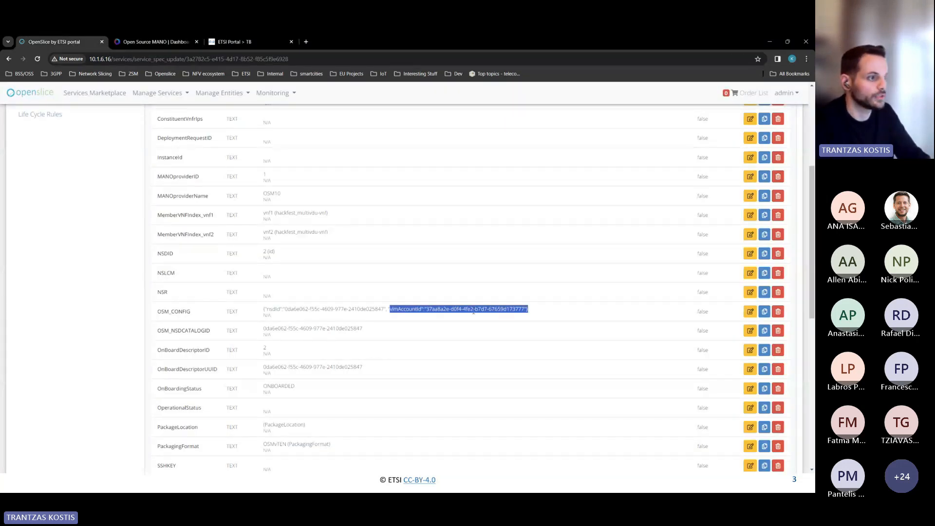
- Create a new lifecycle rule for the specification and set its lifecycle phase to AFTER_ACTIVATION
scroll(470, 305, "down", 2)
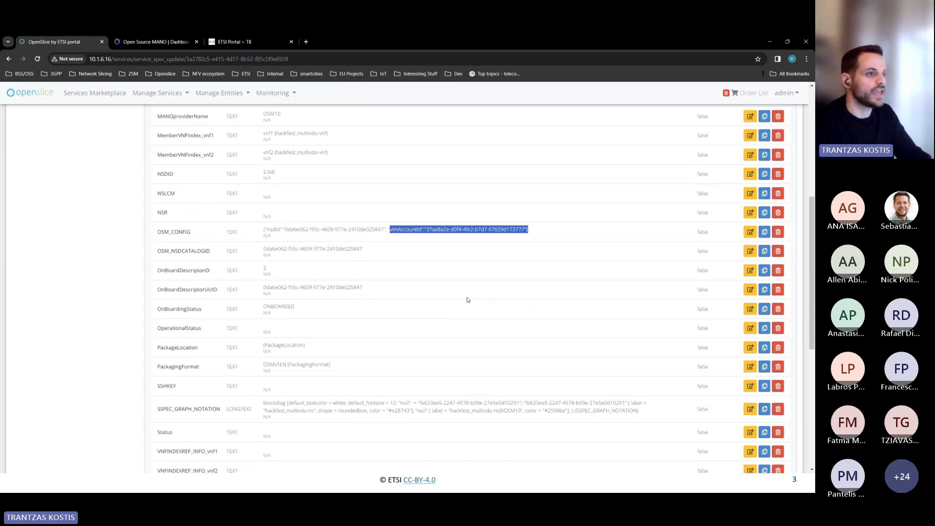
scroll(465, 299, "down", 4)
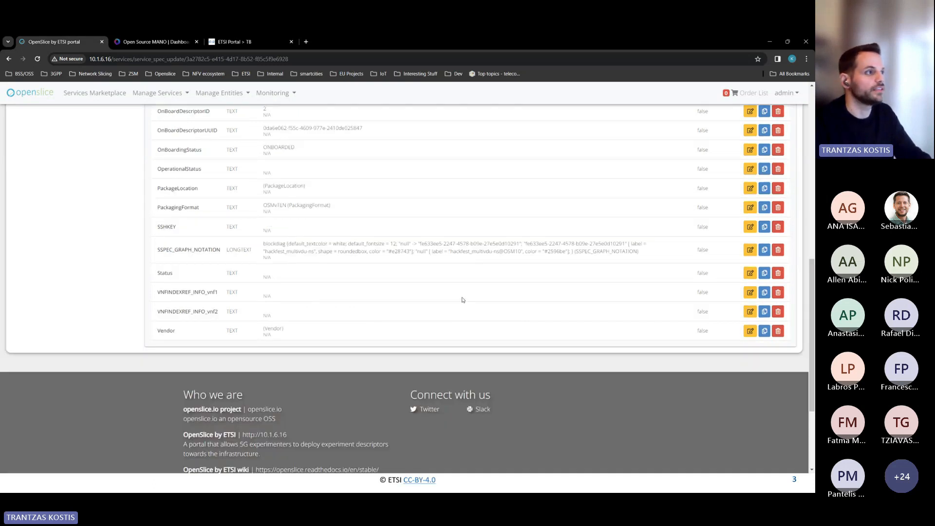
scroll(462, 300, "up", 10)
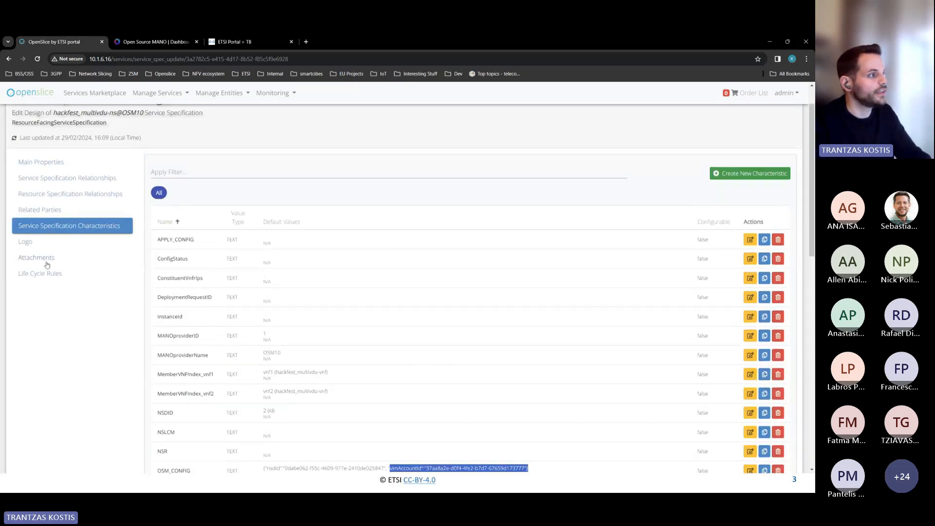
left_click(62, 276)
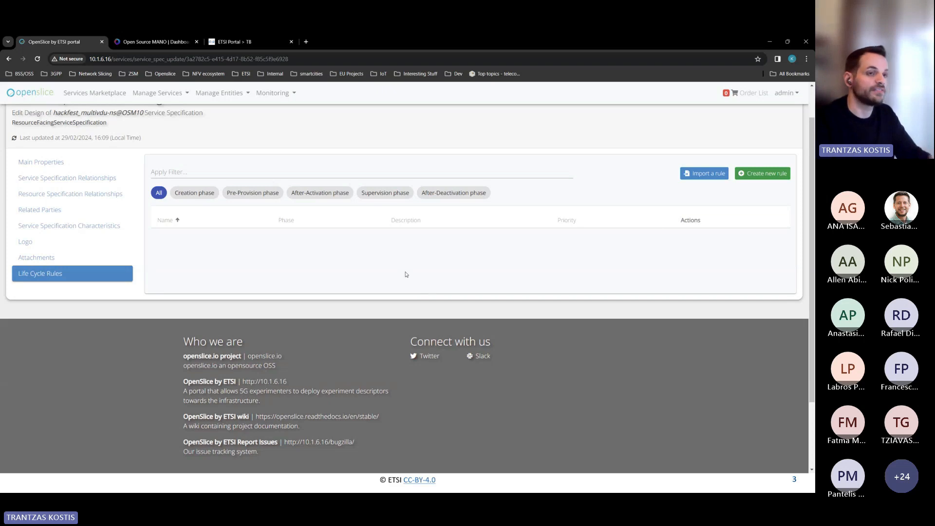
left_click(766, 174)
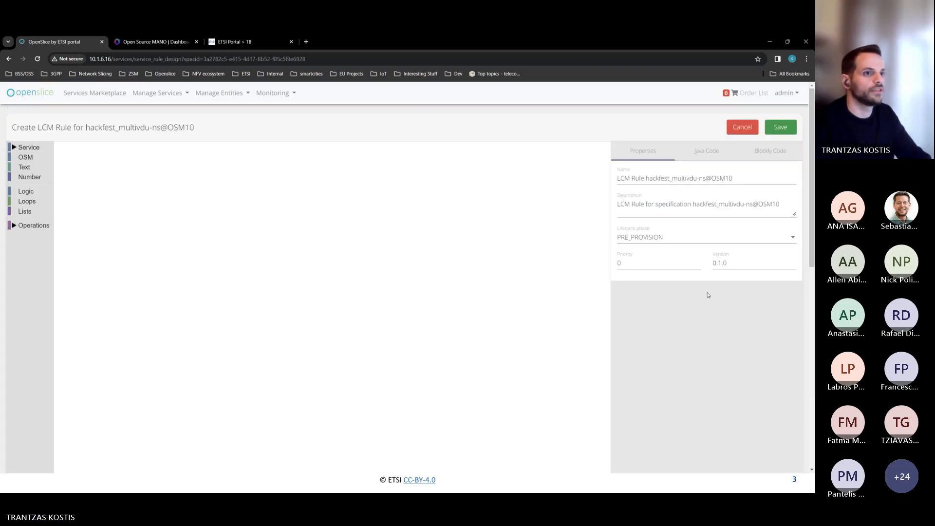
left_click(680, 237)
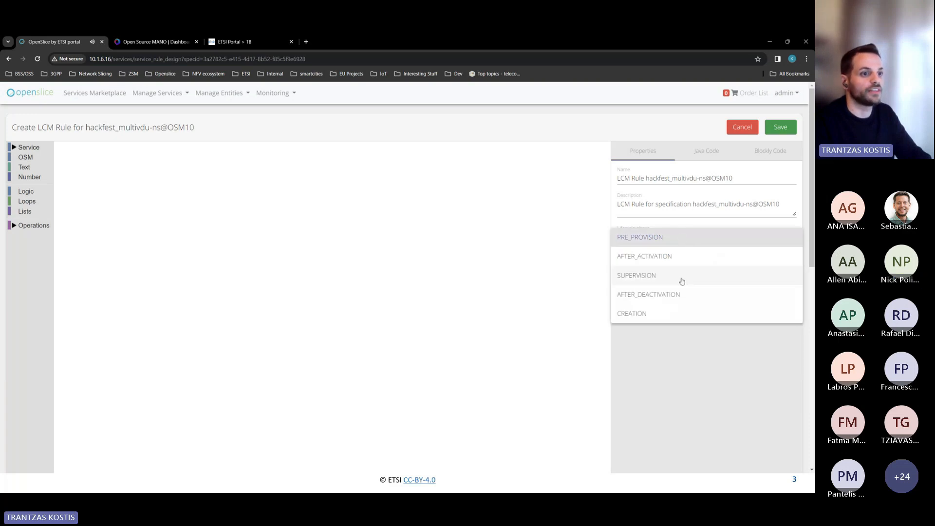
left_click(653, 256)
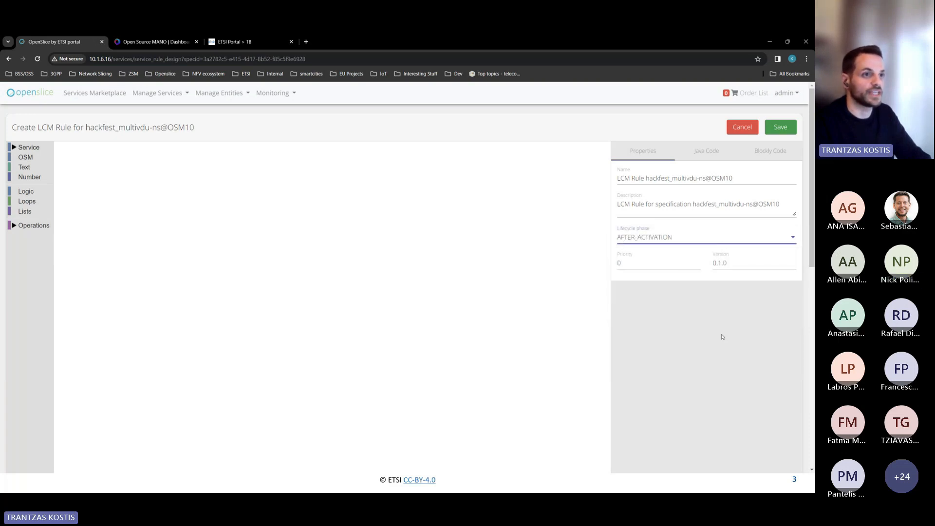
triple_click(664, 178)
type("Exp")
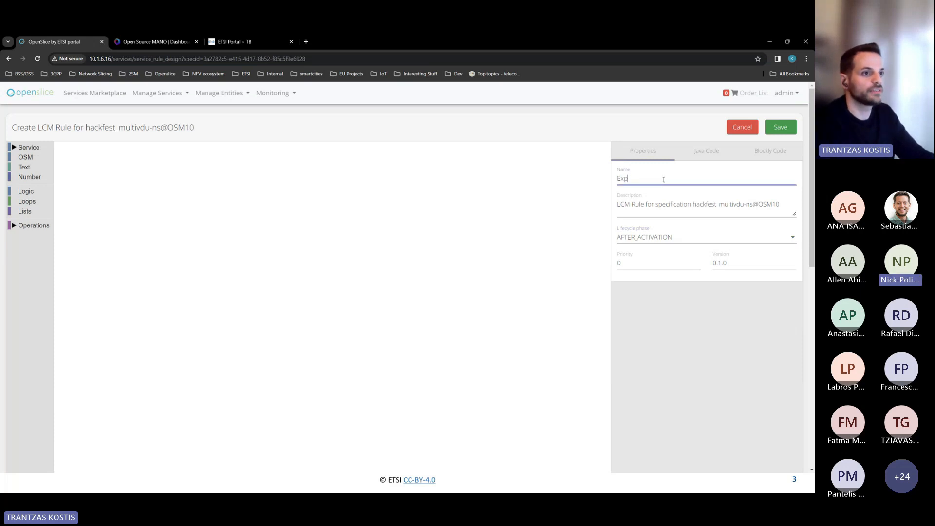
type("ose the depl")
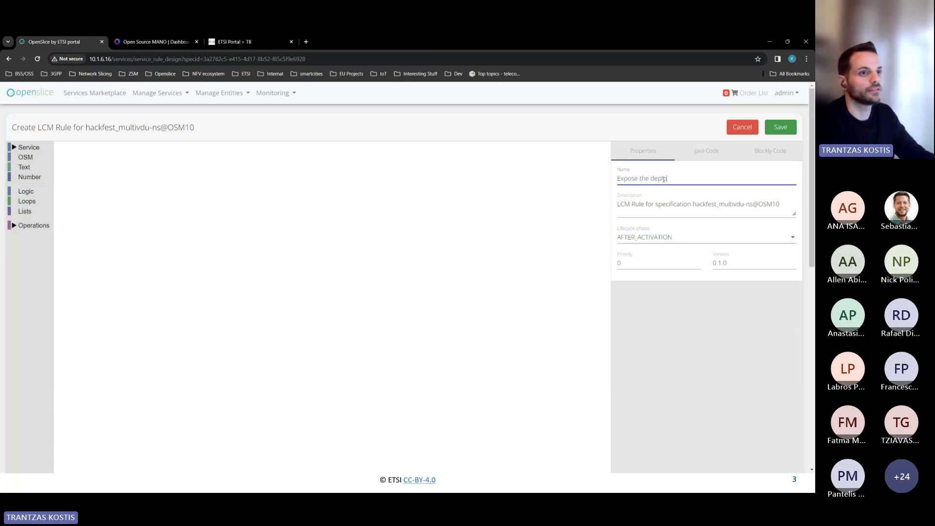
type("oyment IP ad")
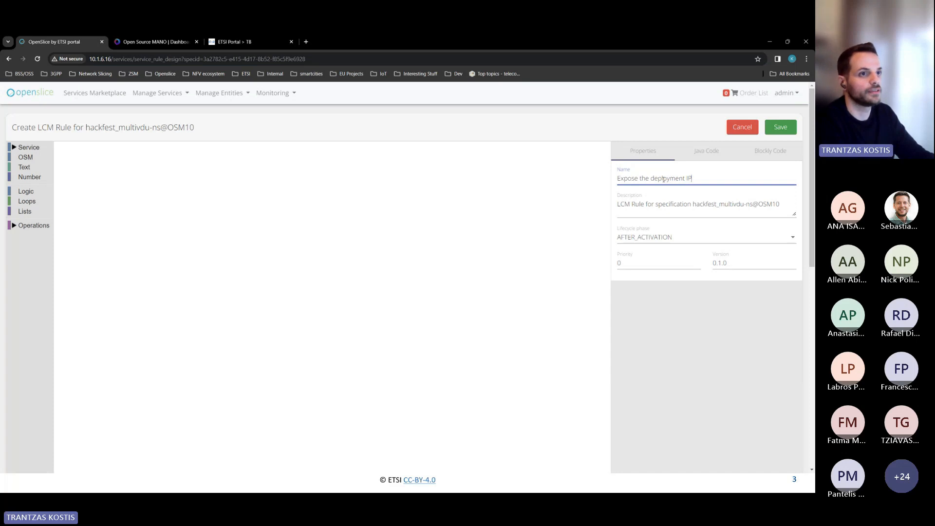
key("BackSpace")
key("BackSpace")
key("BackSpace")
type("s")
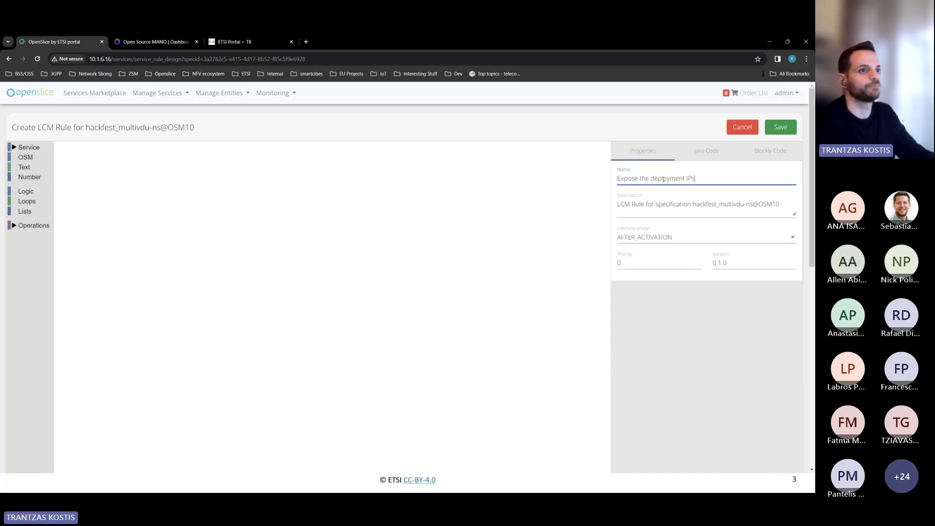
left_click(453, 225)
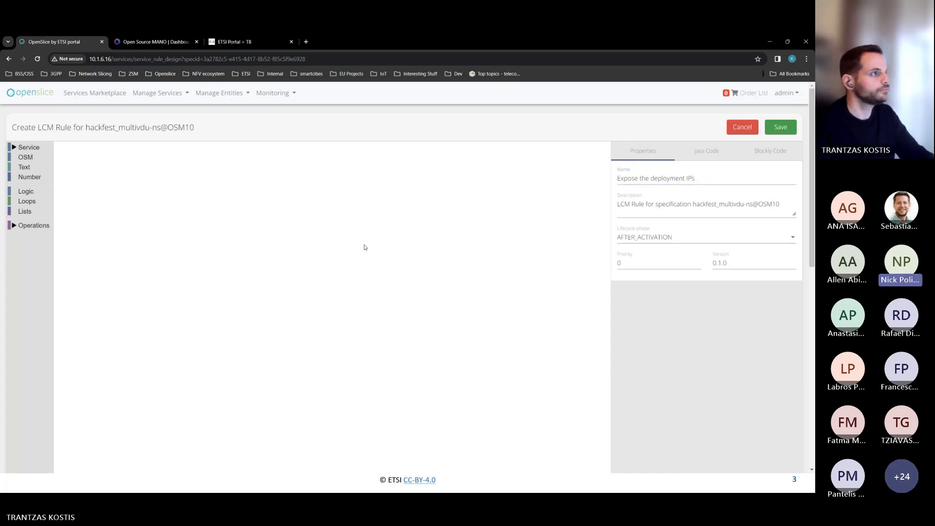
left_click(750, 126)
- Add a new service specification characteristic named VNF_IP_1 with value type TEXT
left_click(92, 266)
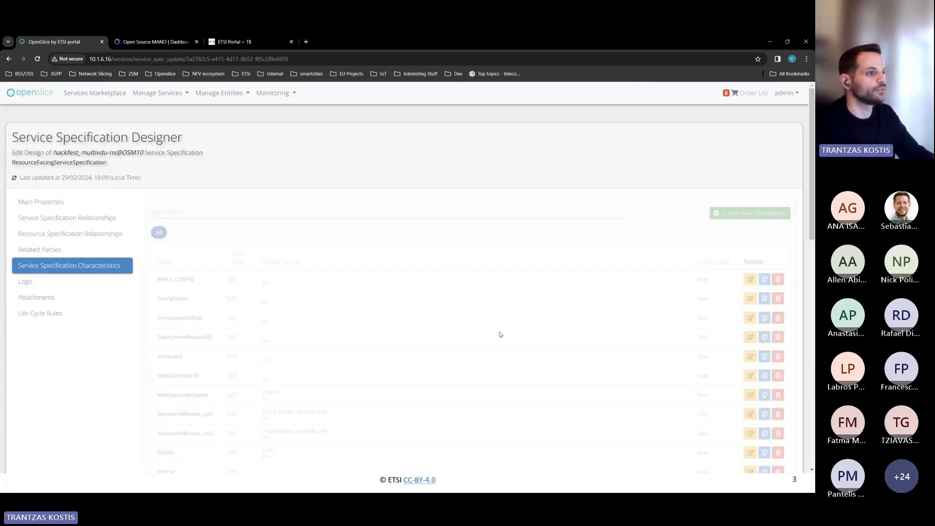
scroll(517, 321, "down", 3)
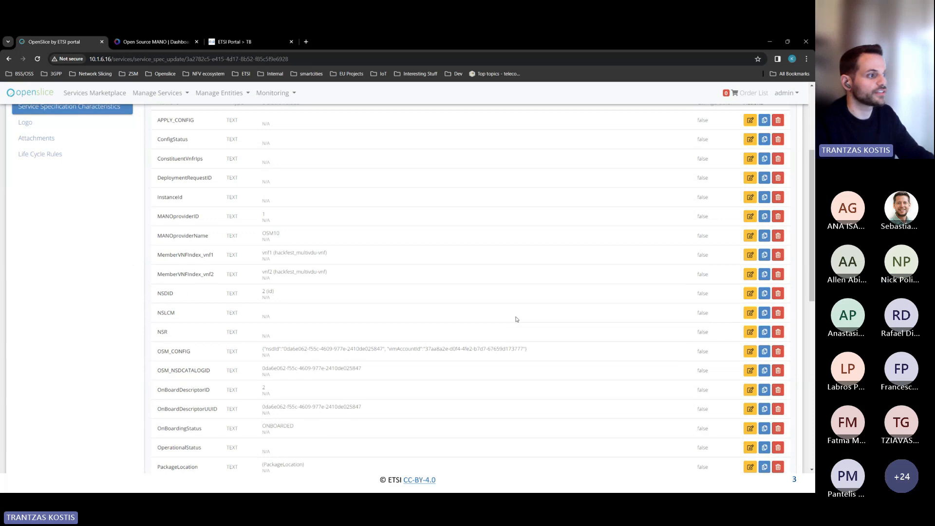
scroll(516, 319, "down", 3)
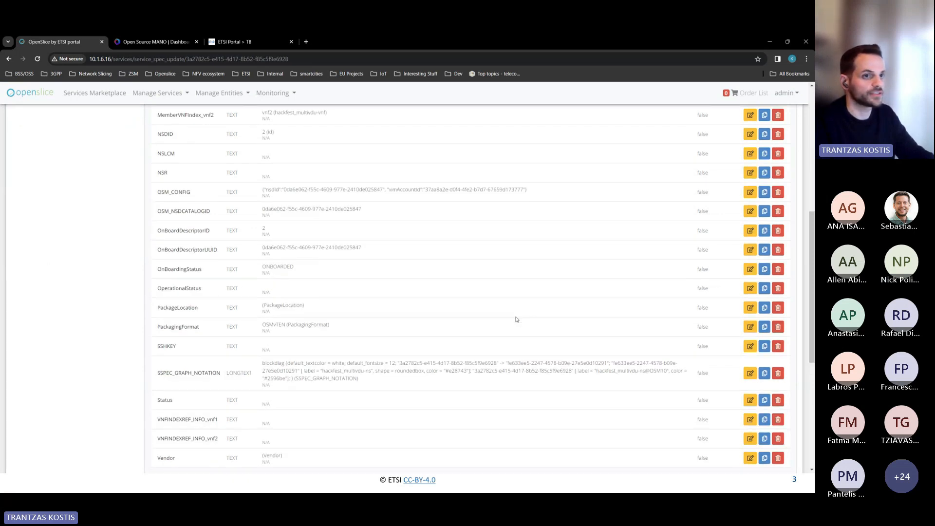
scroll(516, 320, "up", 6)
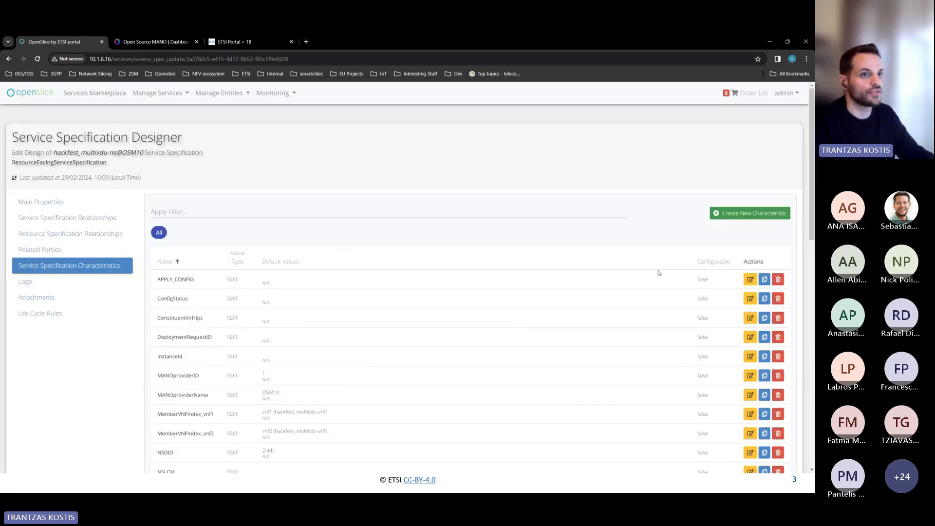
left_click(742, 215)
type("VNF_IP_1")
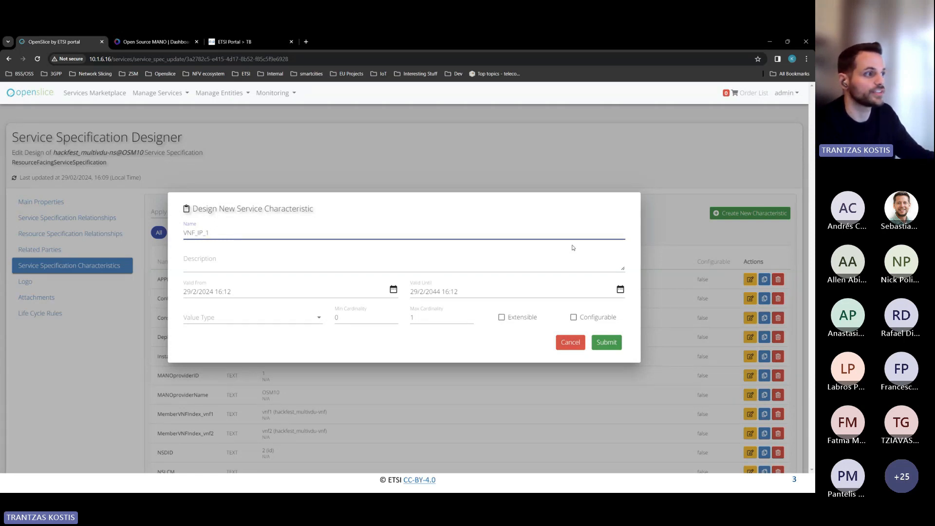
key("ctrl+a")
left_click(355, 252)
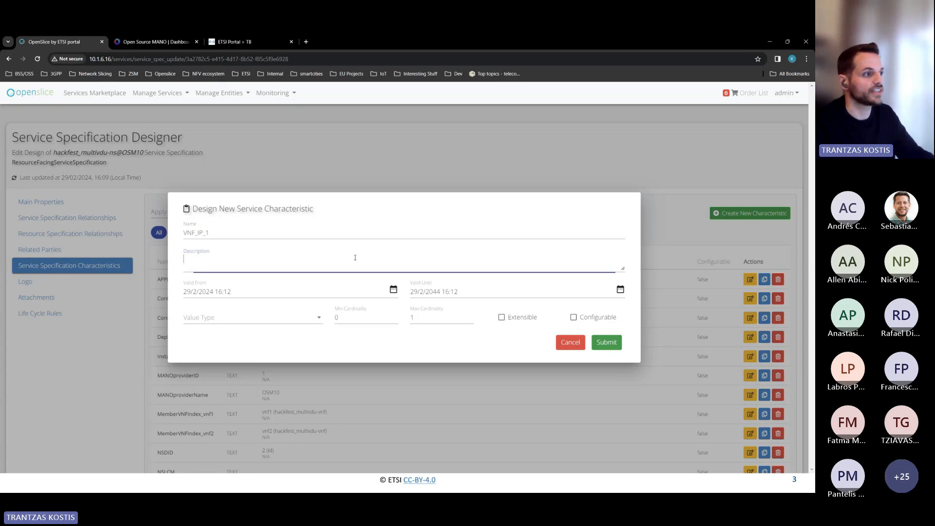
double_click(224, 235)
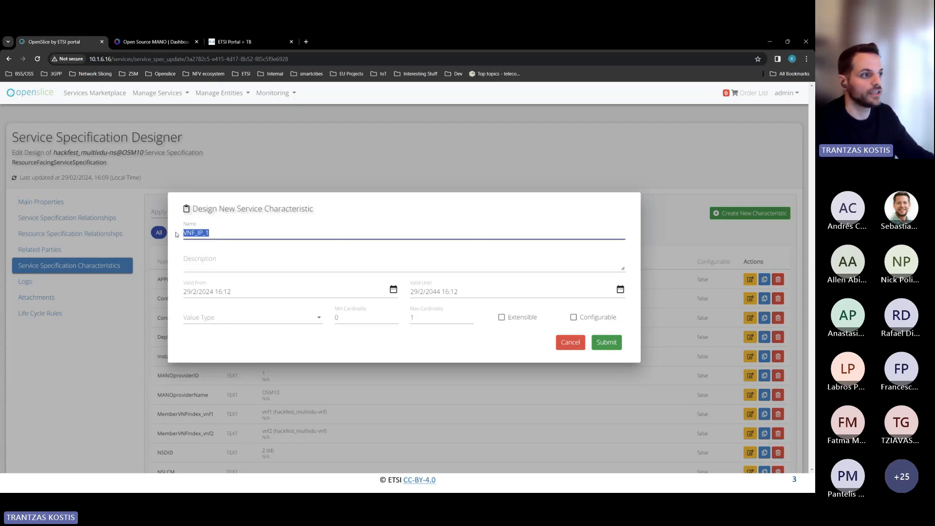
left_click(236, 321)
scroll(237, 385, "down", 5)
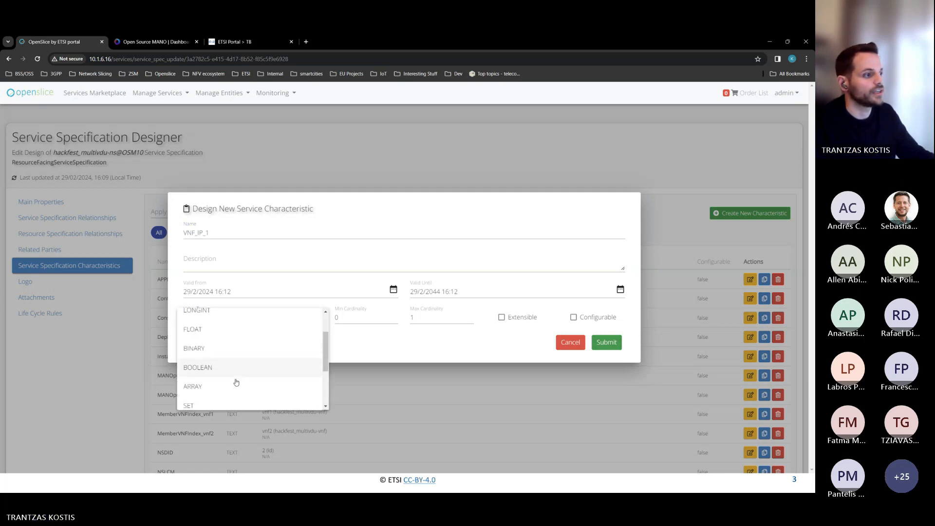
left_click(236, 384)
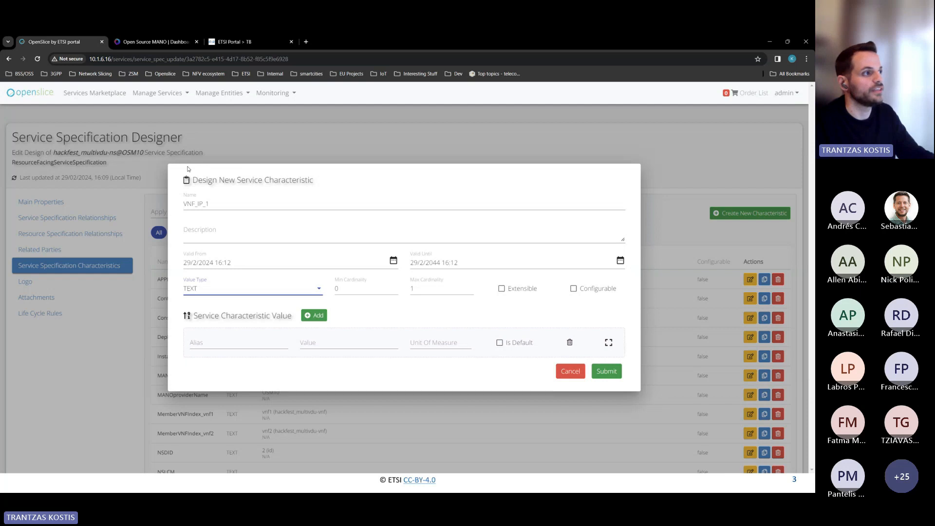
left_click_drag(209, 205, 181, 207)
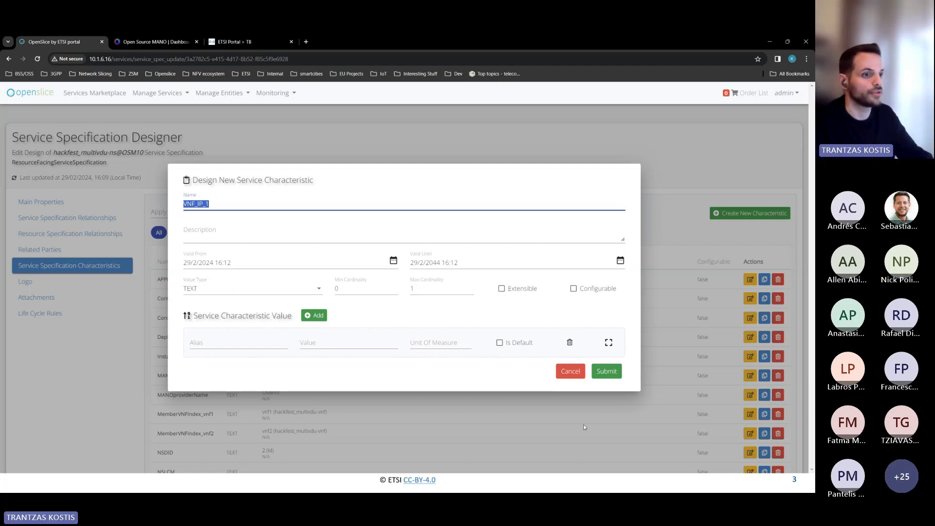
left_click(606, 372)
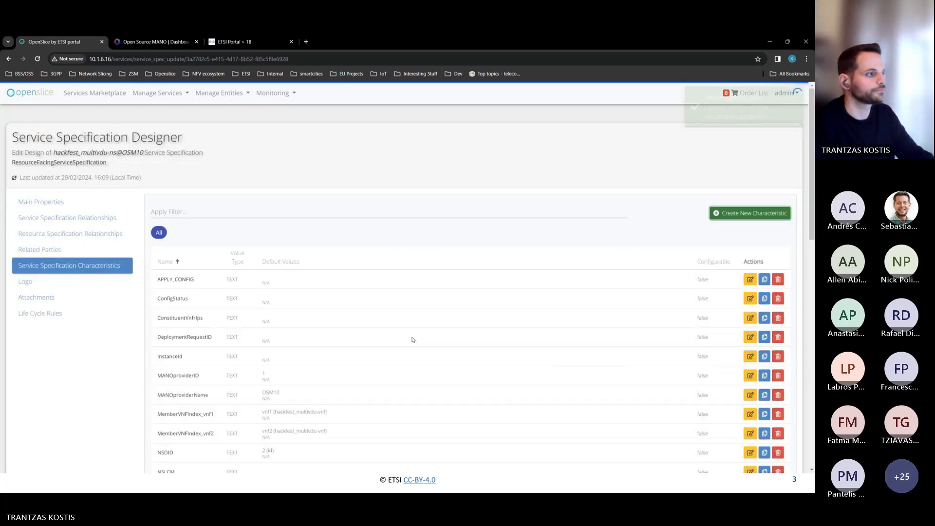
- Open a new lifecycle rule for the specification and set its lifecycle phase to AFTER_ACTIVATION
scroll(331, 334, "down", 10)
scroll(331, 334, "up", 1)
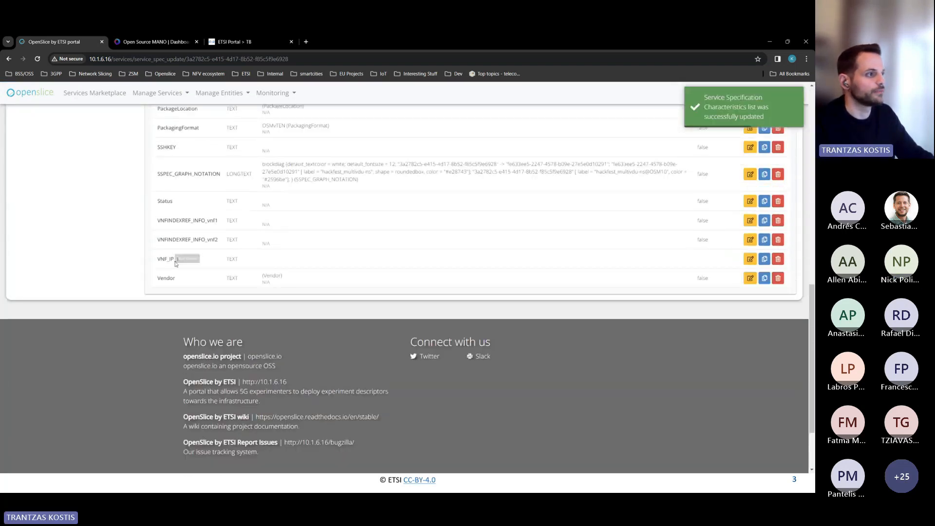
key("ctrl+a")
left_click(132, 265)
scroll(135, 292, "up", 11)
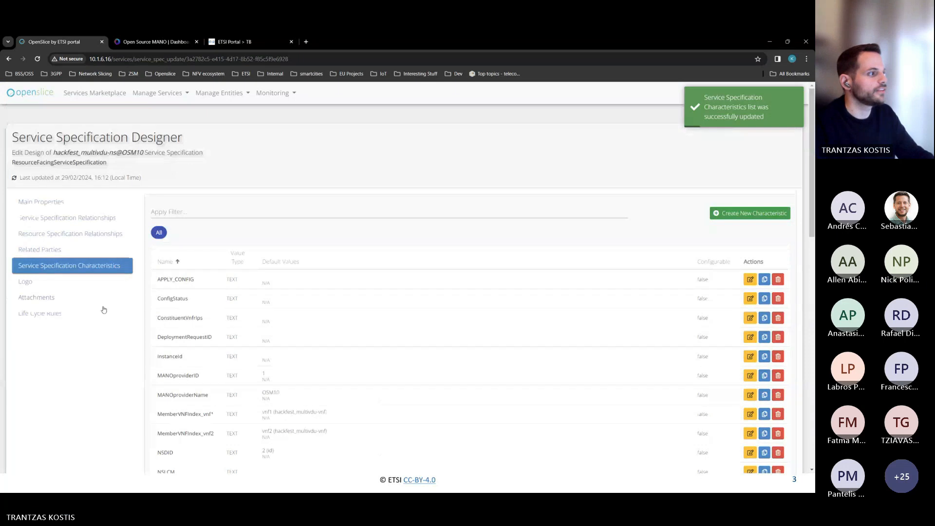
left_click(91, 315)
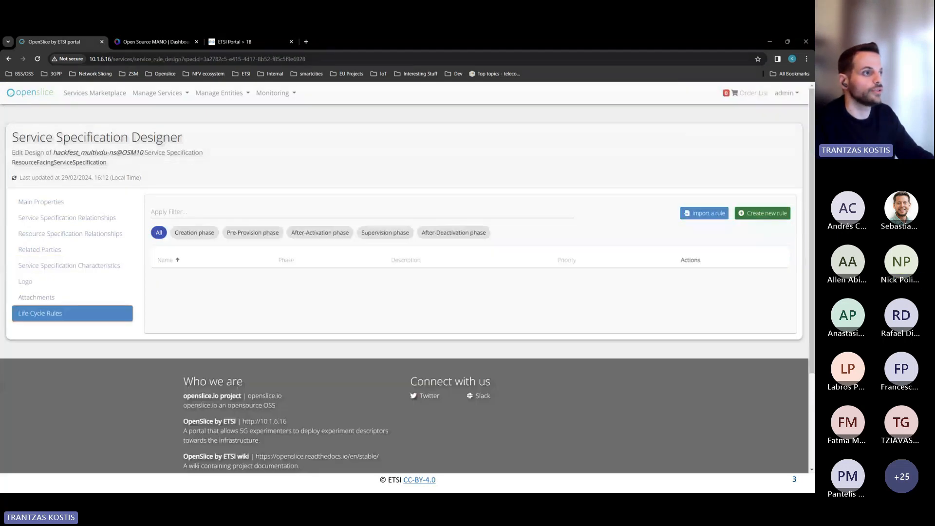
left_click(766, 211)
left_click(661, 237)
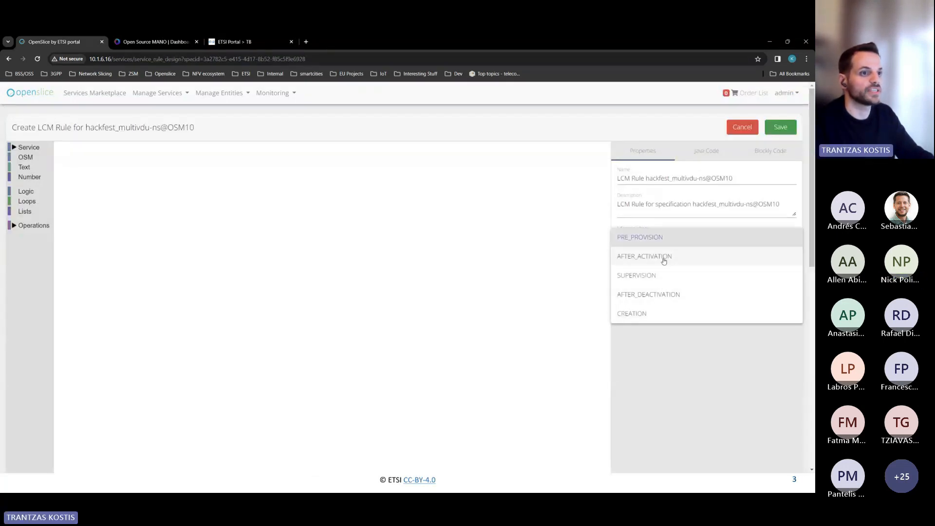
left_click(658, 256)
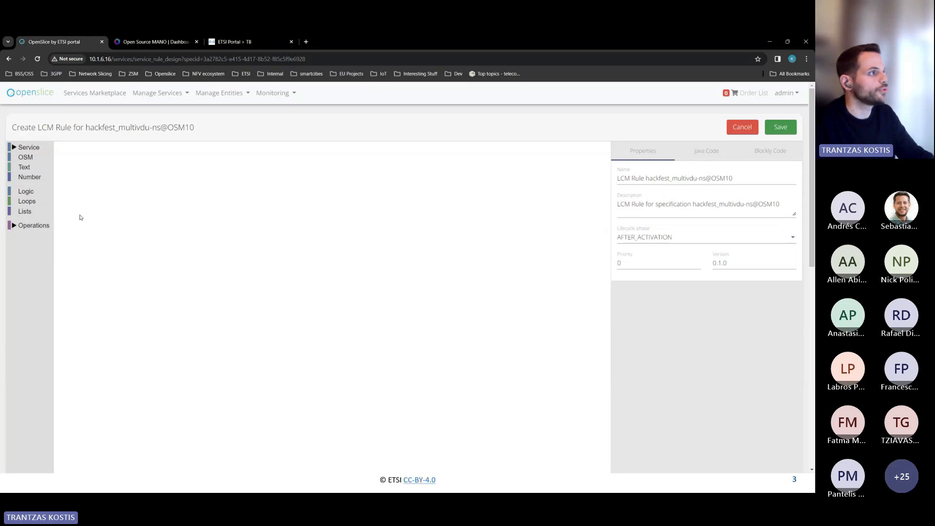
- Place the VNF_IP_1 service text block at the top of the rule canvas
left_click(29, 146)
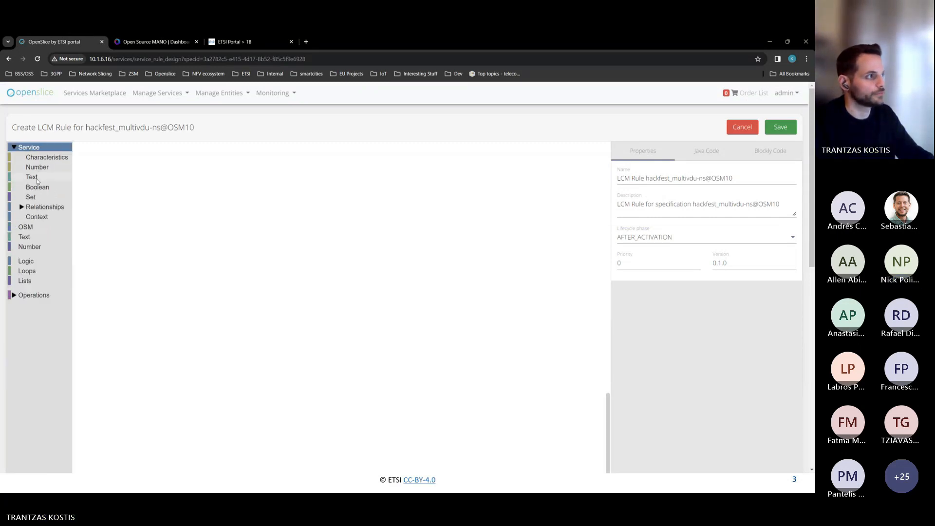
left_click(38, 179)
scroll(106, 234, "down", 10)
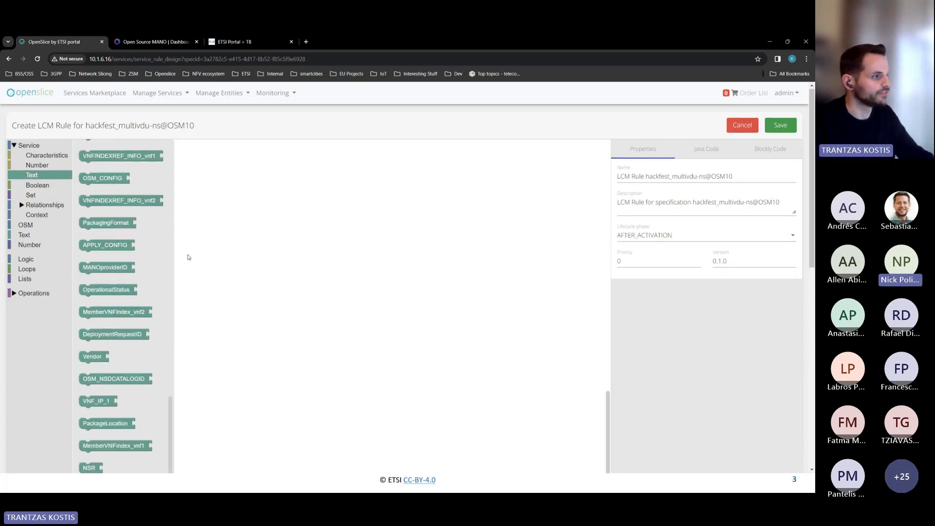
scroll(188, 257, "down", 2)
left_click_drag(103, 326, 128, 143)
scroll(142, 276, "up", 2)
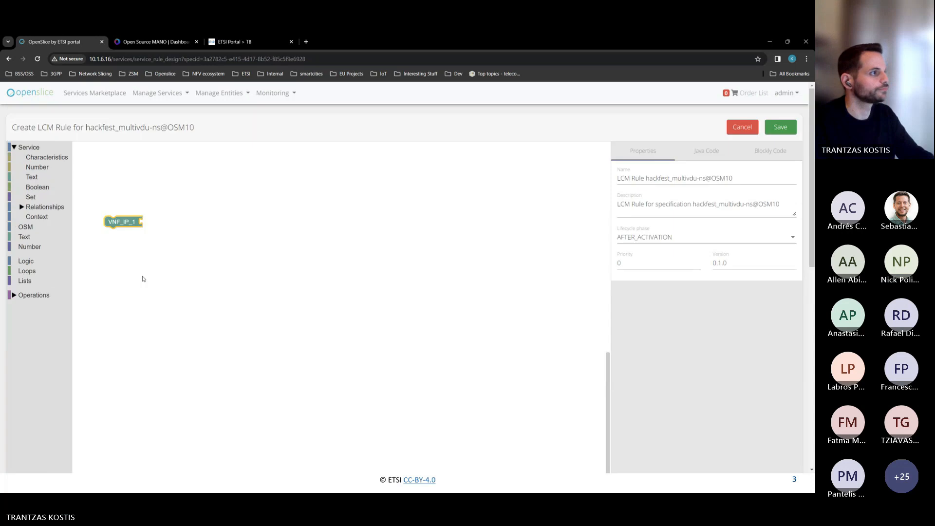
left_click_drag(117, 222, 112, 160)
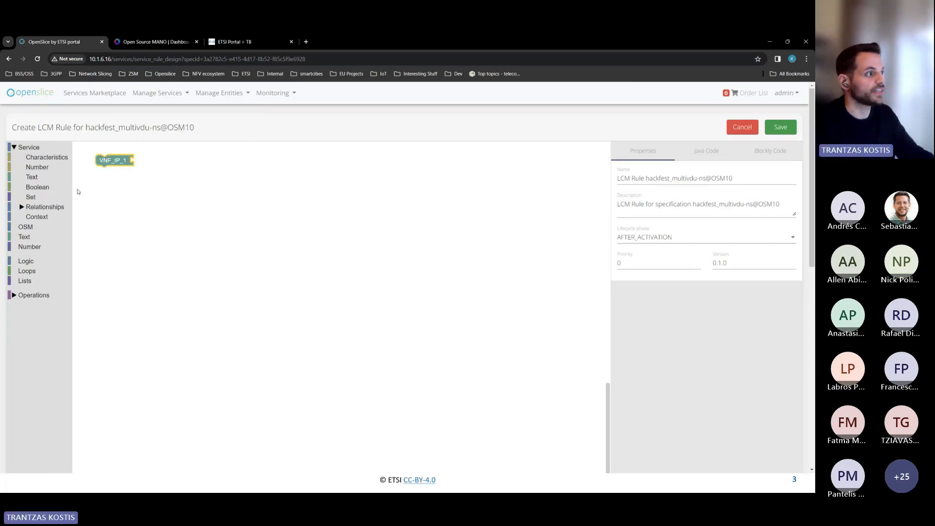
- Attach a generic json/JsonPath block to the VNF_IP_1 block's input
left_click(34, 295)
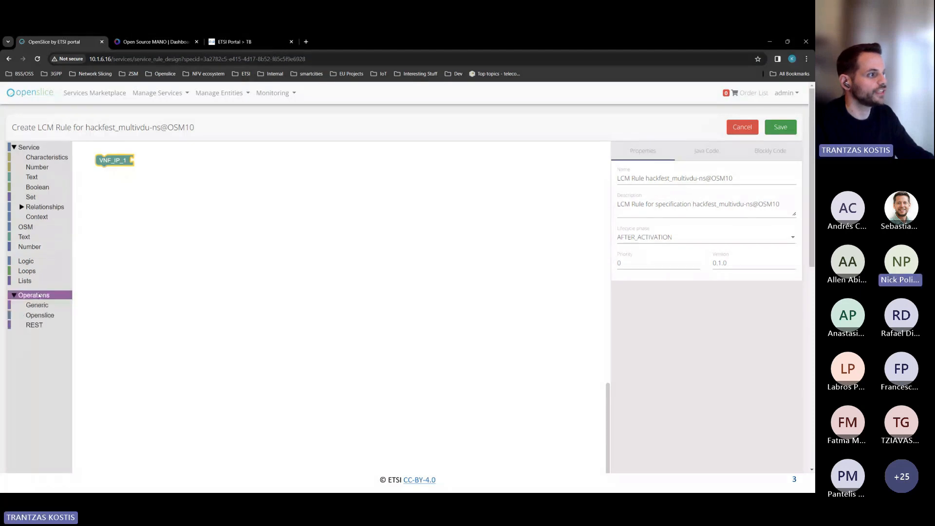
left_click(42, 306)
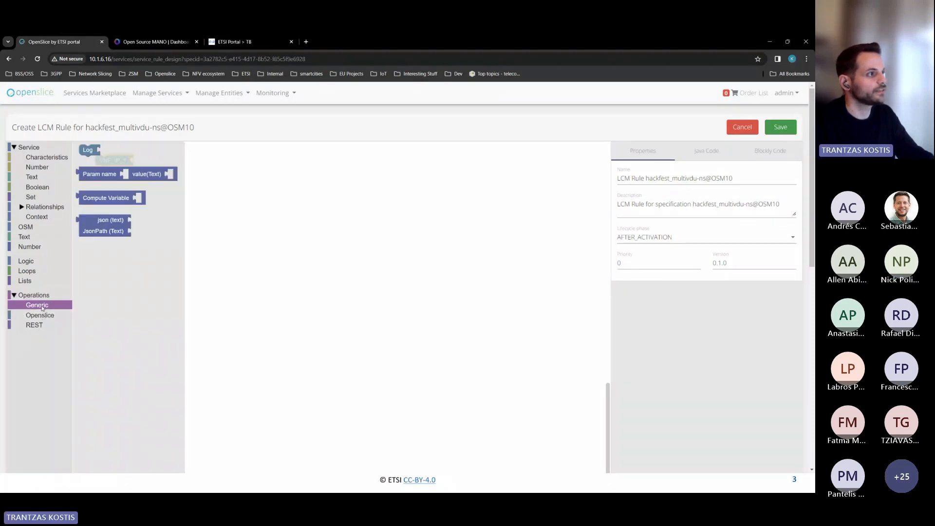
left_click(42, 308)
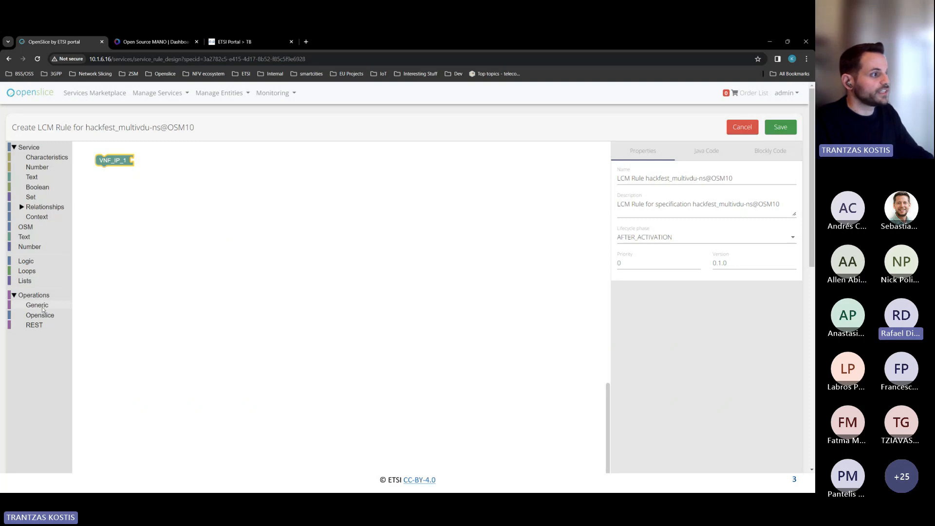
left_click(42, 306)
left_click_drag(108, 220, 167, 160)
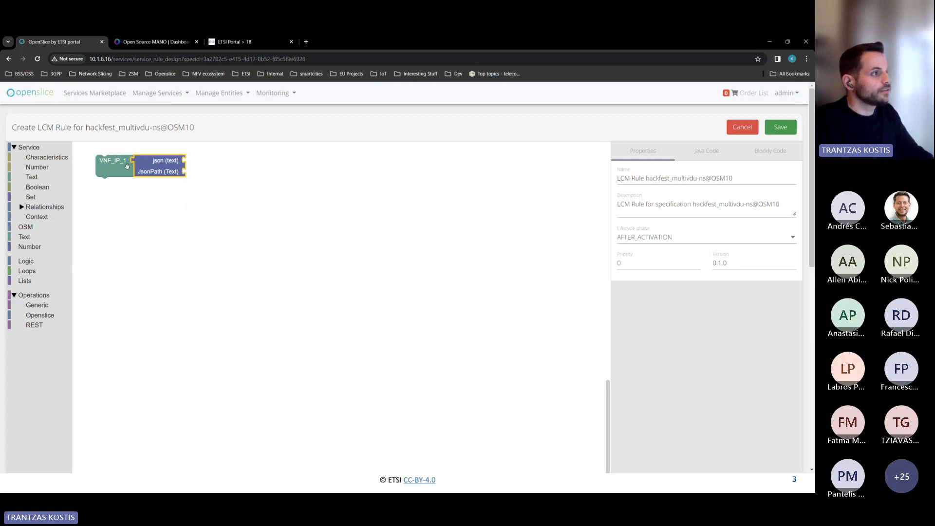
left_click(158, 241)
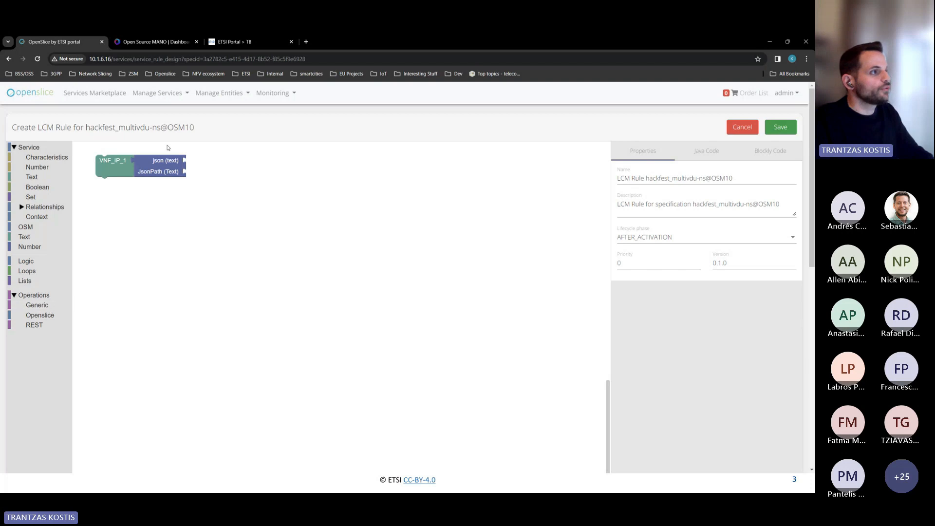
- Feed the json input a Compute Variable block holding the VNFINDEXREF_INFO_vnf1 characteristic
left_click(39, 323)
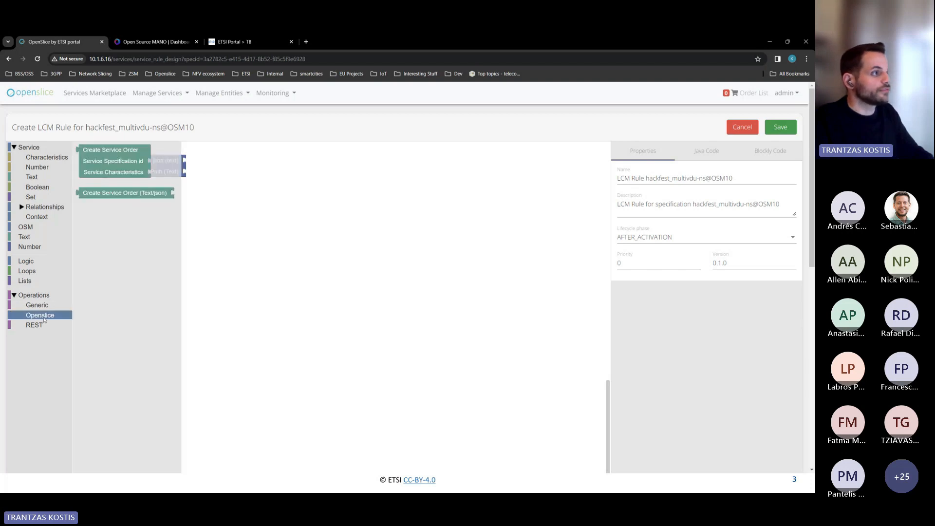
left_click(36, 306)
left_click_drag(111, 195, 219, 164)
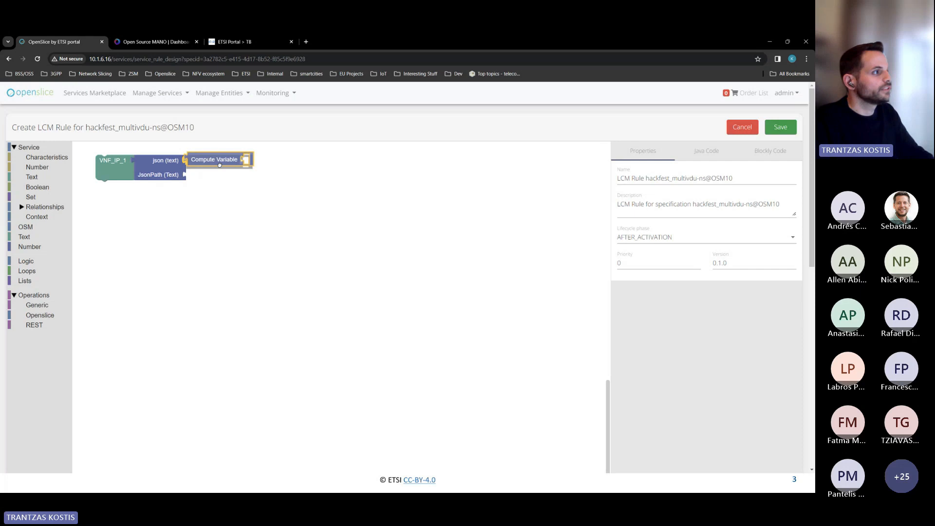
left_click(58, 176)
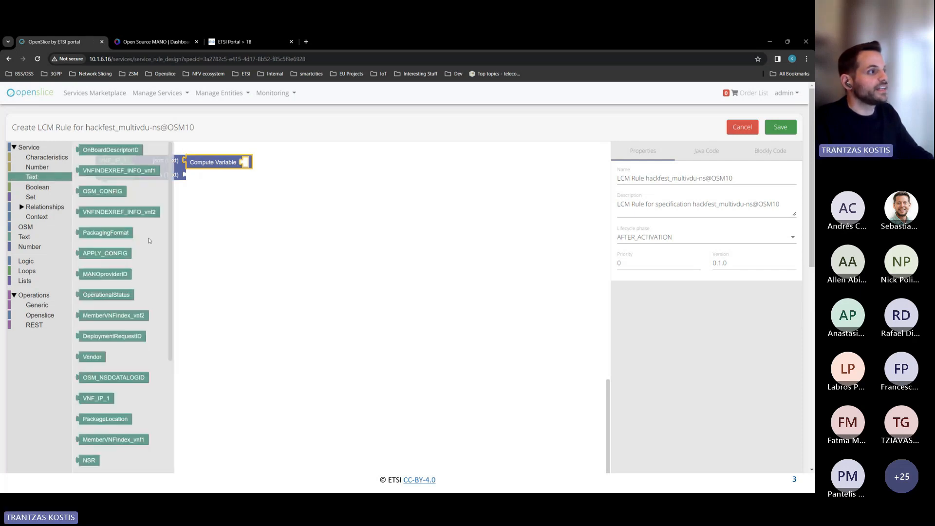
left_click_drag(119, 170, 296, 164)
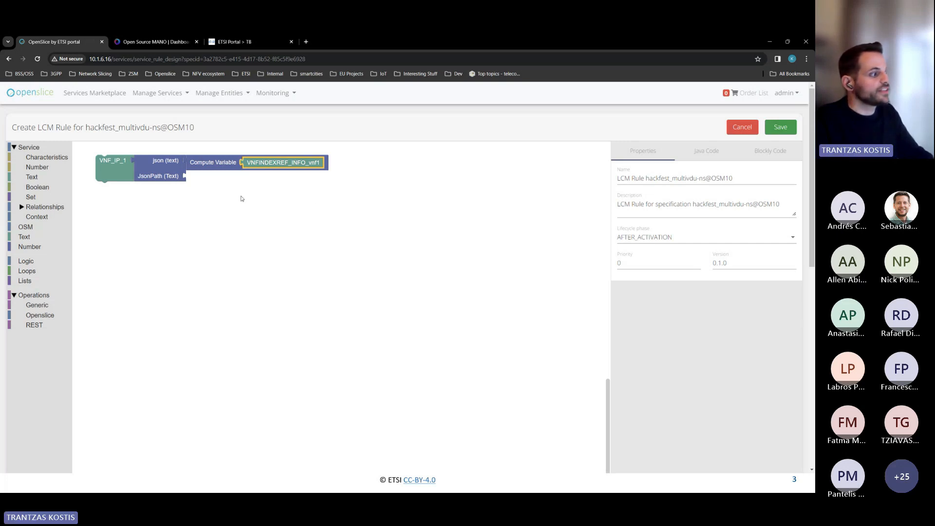
left_click_drag(109, 166, 103, 167)
left_click(211, 253)
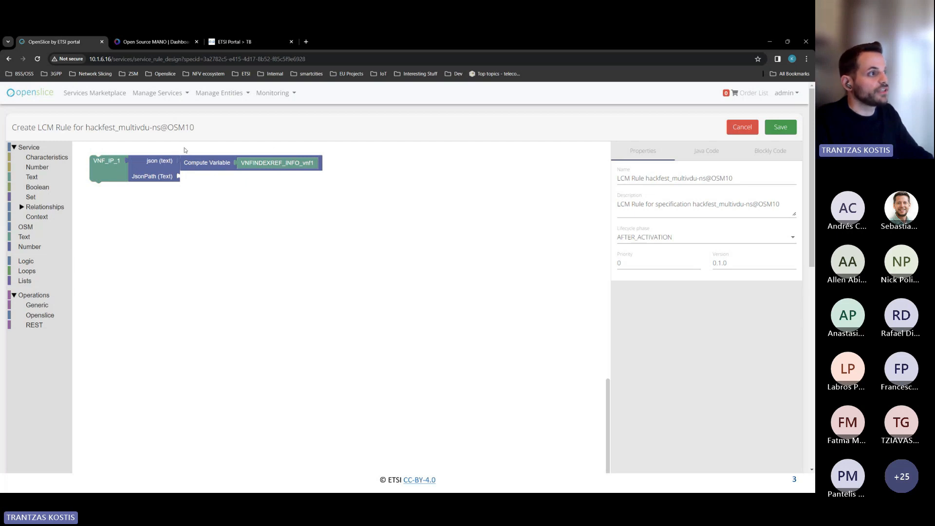
- Attach a text block holding the JsonPath $.ip-address to the JsonPath input of the json block
left_click(287, 165)
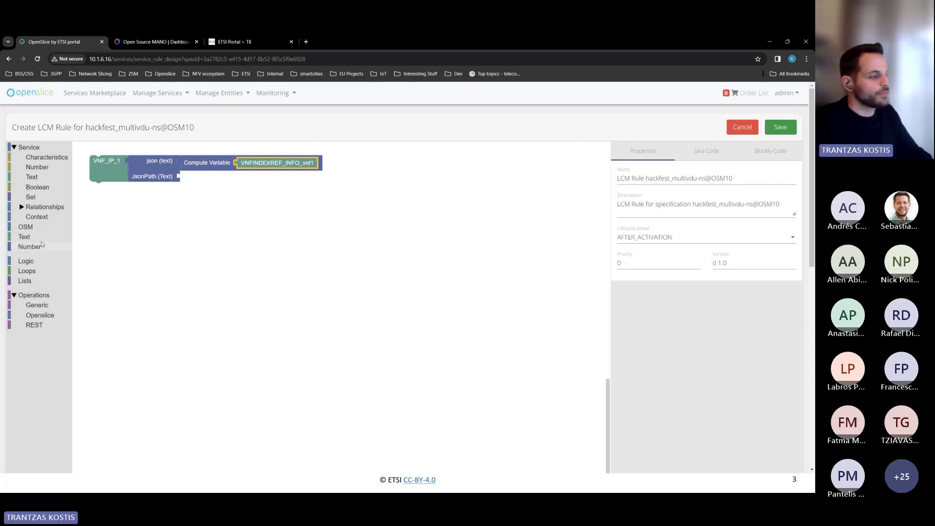
left_click(42, 178)
left_click(36, 238)
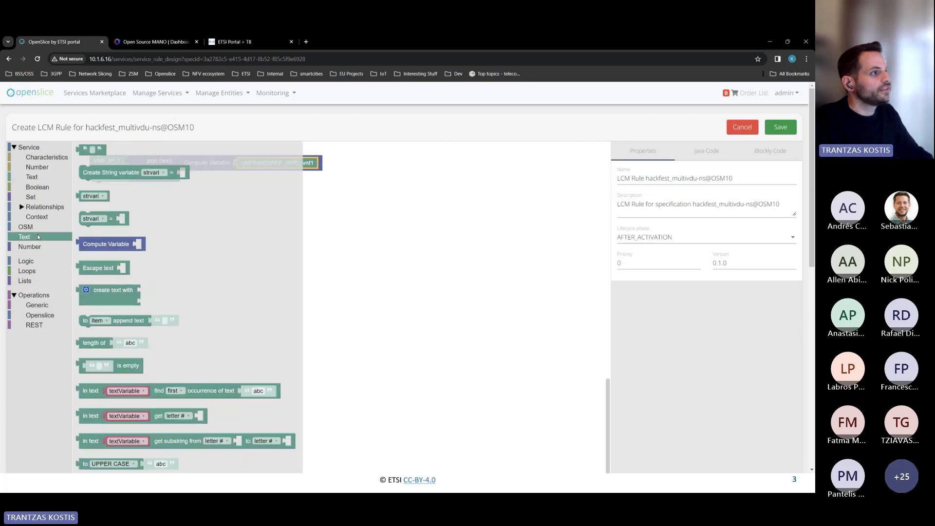
left_click_drag(83, 169, 186, 176)
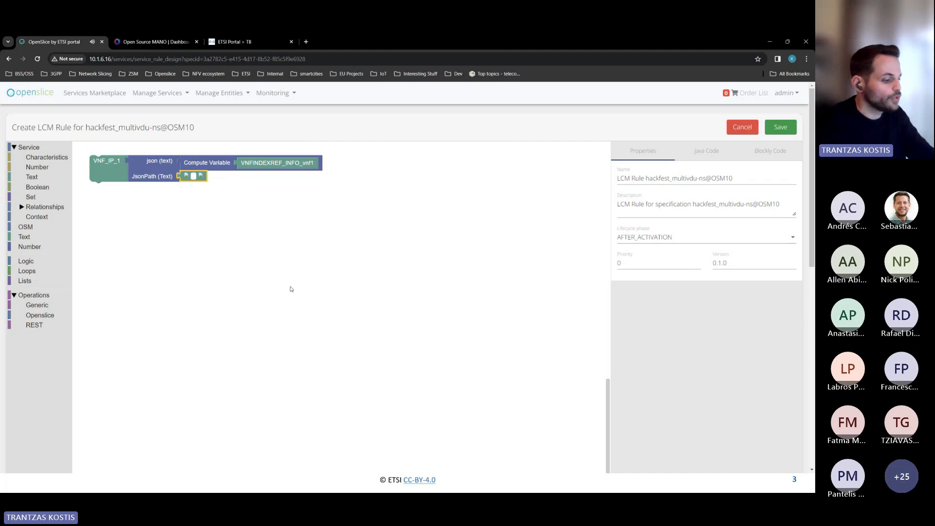
type("$.")
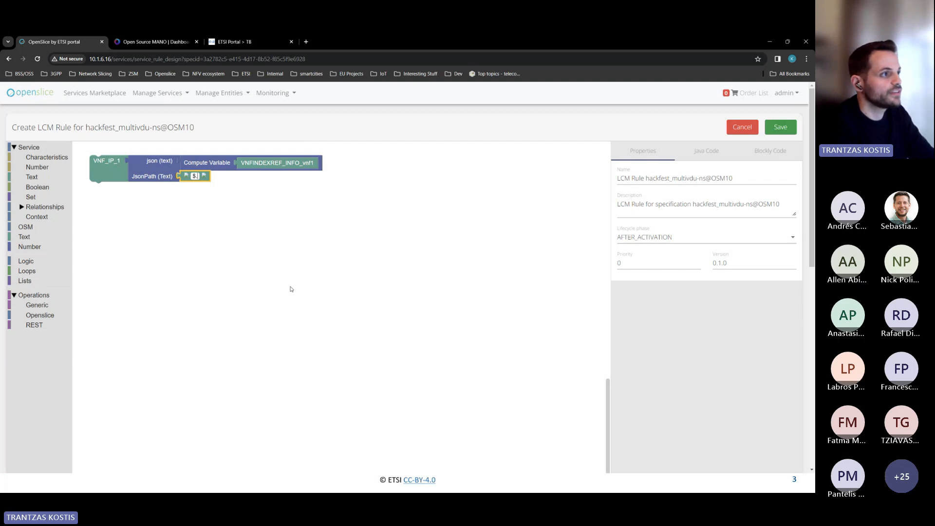
type("ip")
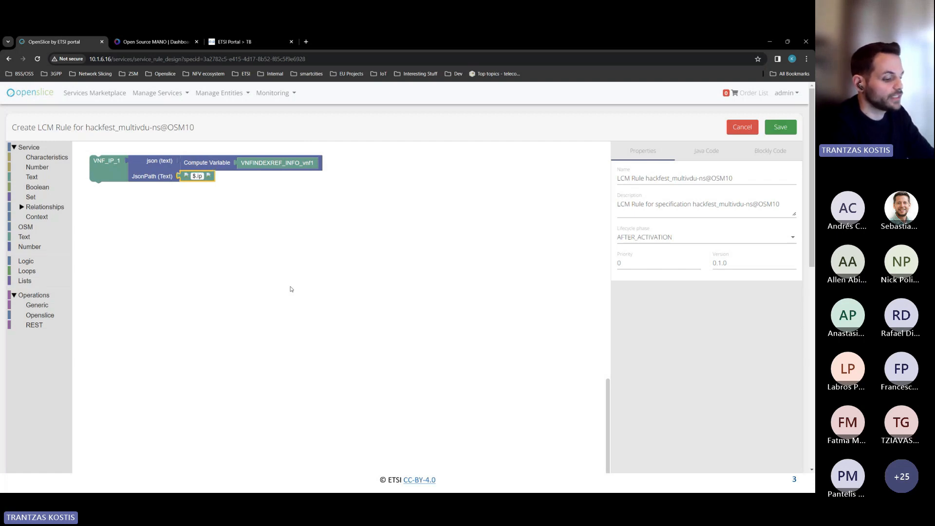
type("-ad")
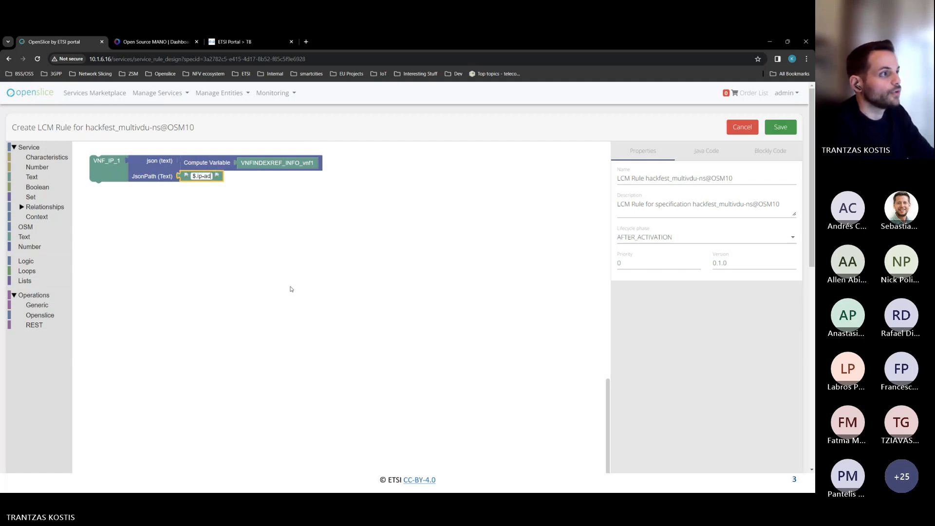
type("dres")
key("BackSpace")
key("BackSpace")
key("BackSpace")
type("dress")
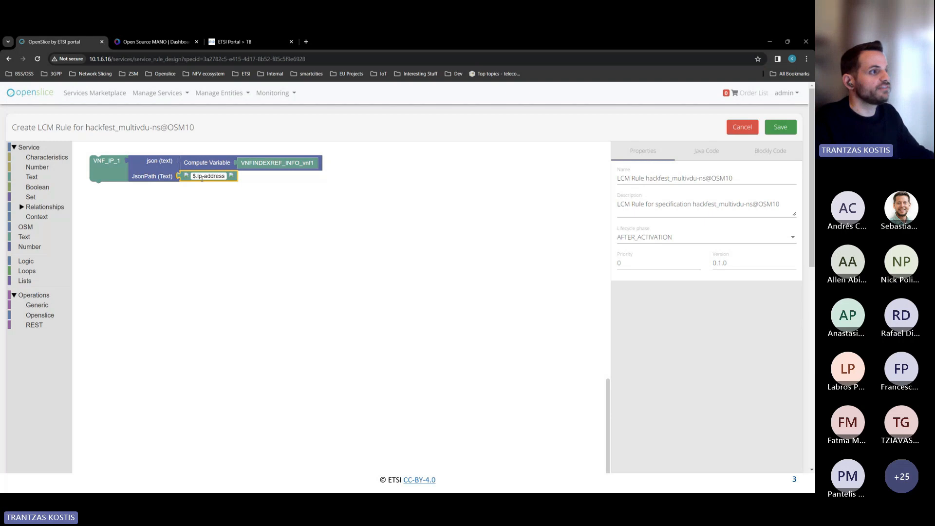
left_click_drag(197, 176, 232, 177)
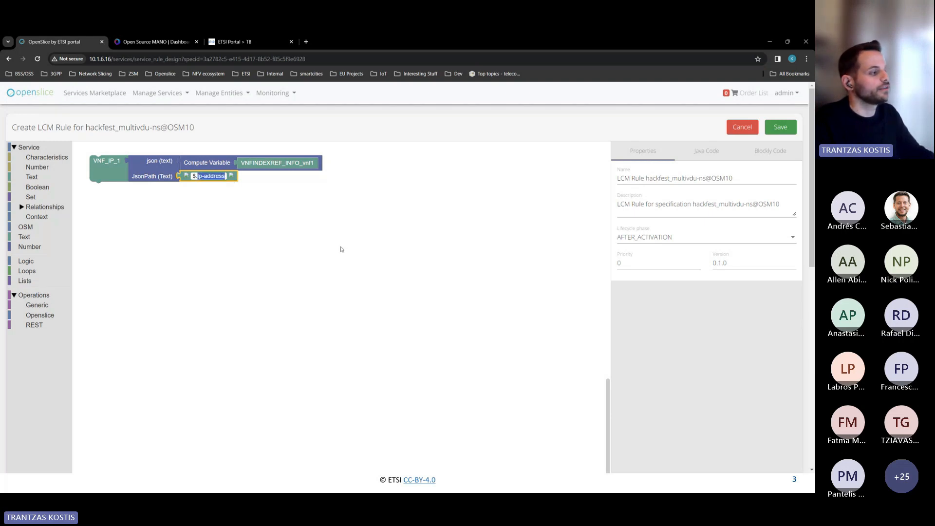
left_click(342, 250)
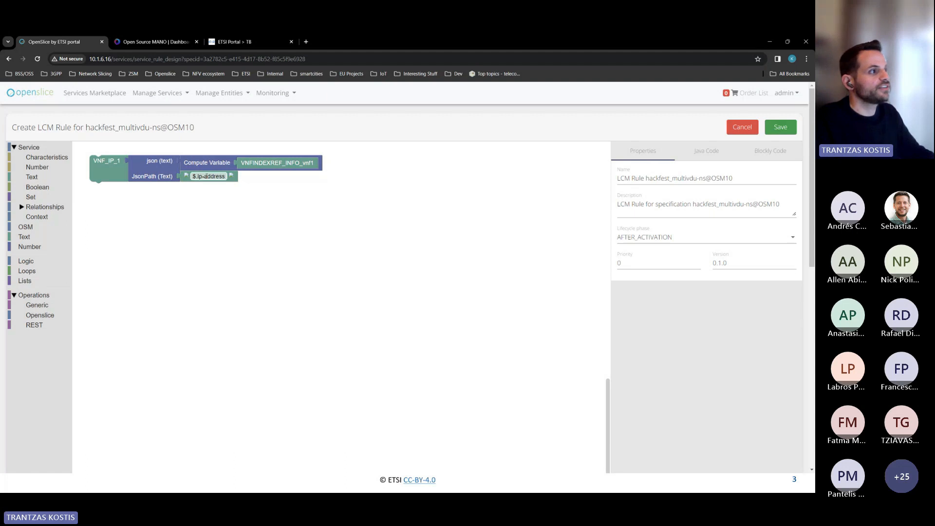
- Add a Set Service characteristic block beneath the VNF_IP_1 block
left_click(105, 167)
left_click_drag(105, 166, 103, 163)
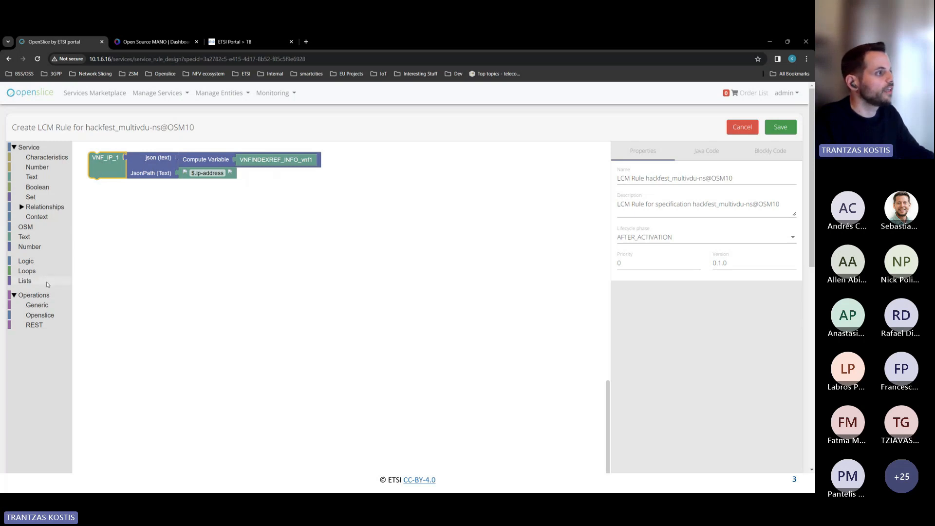
left_click(48, 217)
left_click_drag(97, 191, 107, 185)
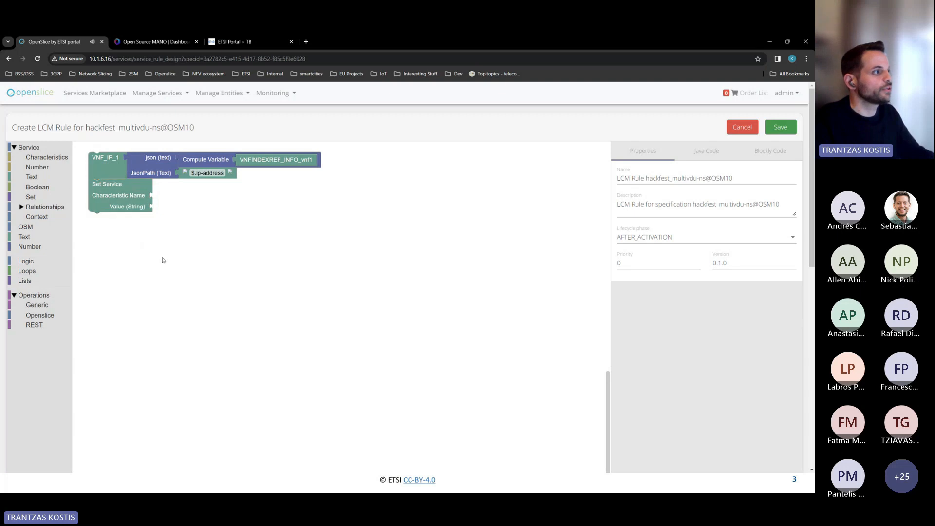
- Set the Set Service block's characteristic name to a text block reading VNF_IP_2
left_click(47, 179)
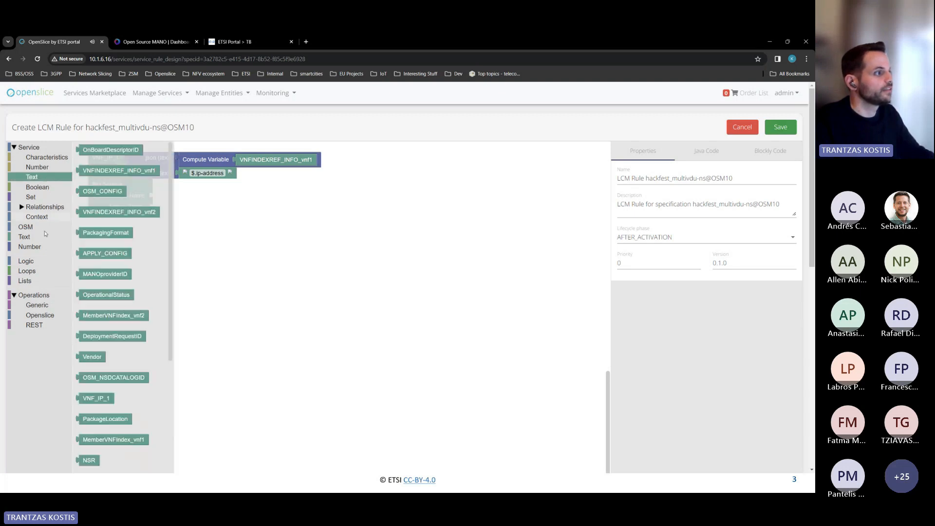
left_click(46, 236)
left_click_drag(92, 150, 165, 196)
left_click(167, 195)
type("V")
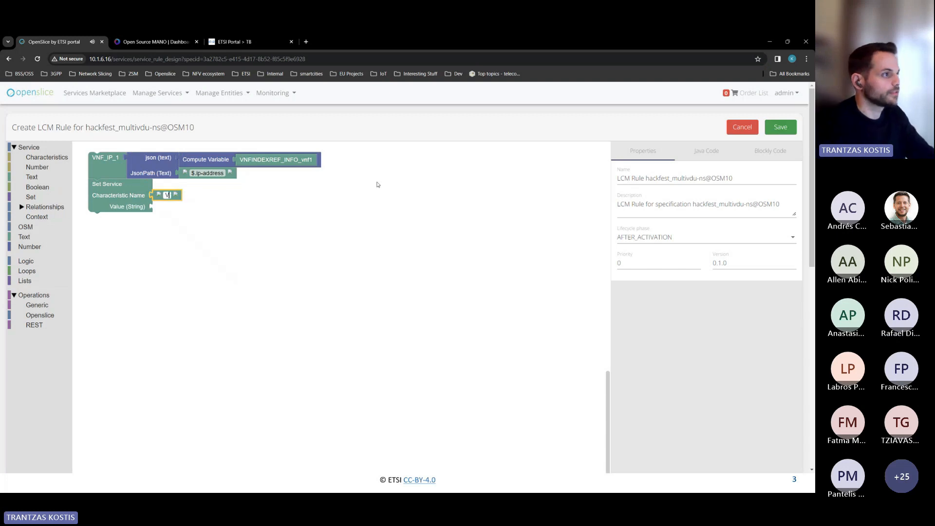
type("NF_IP_2")
- Duplicate the json/JsonPath block and plug the copy into the Set Service block's value input
left_click(314, 203)
left_click(157, 174)
key("ctrl+c")
key("ctrl+v")
left_click_drag(163, 187, 179, 214)
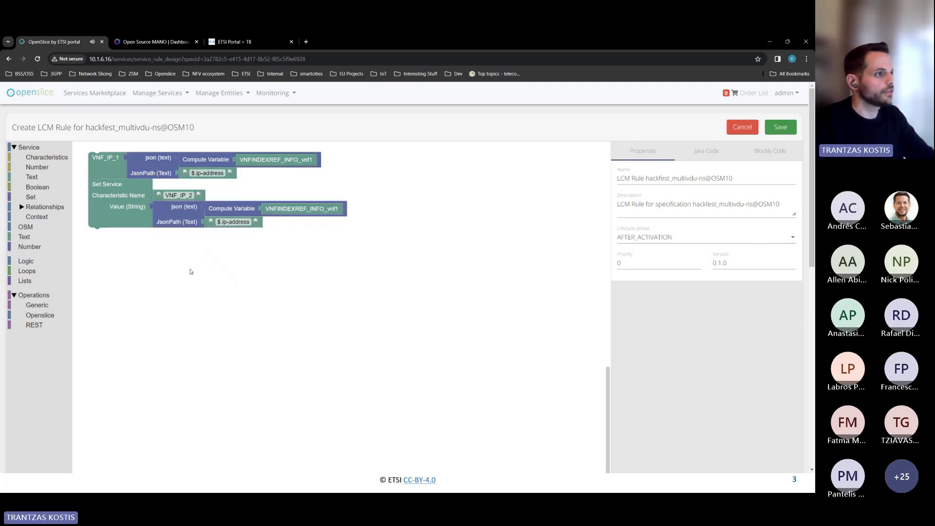
- Replace the copied block's characteristic with VNFINDEXREF_INFO_vnf2 inside its Compute Variable
left_click(288, 207)
key("Delete")
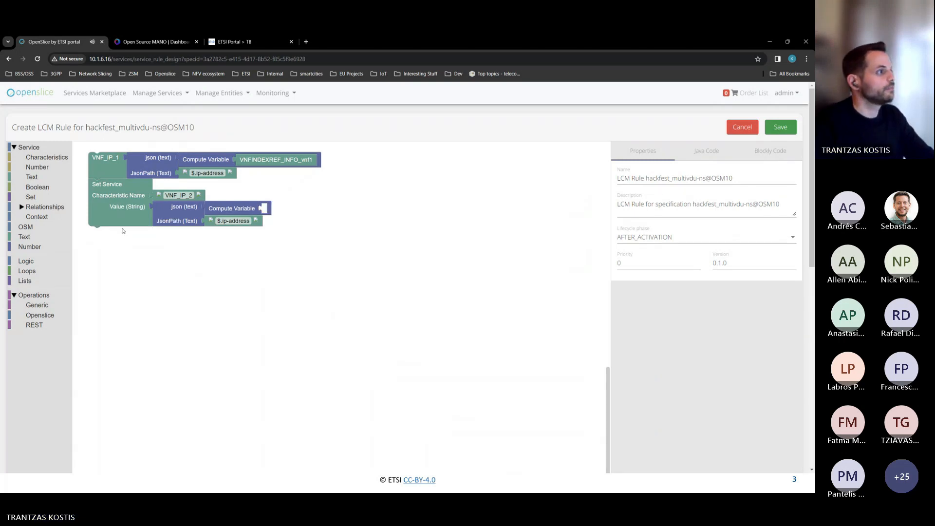
left_click(48, 179)
left_click_drag(119, 211, 302, 209)
left_click(328, 283)
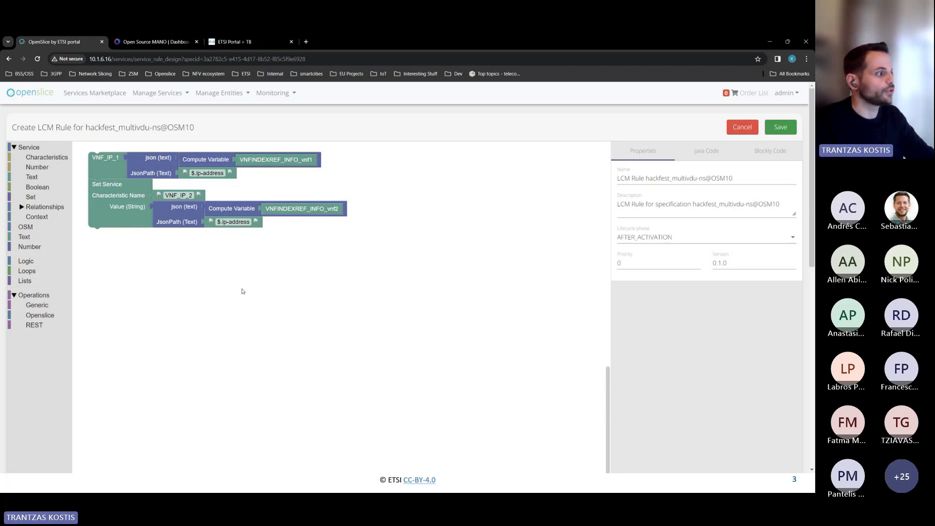
- Save the lifecycle rule
left_click_drag(113, 165, 116, 167)
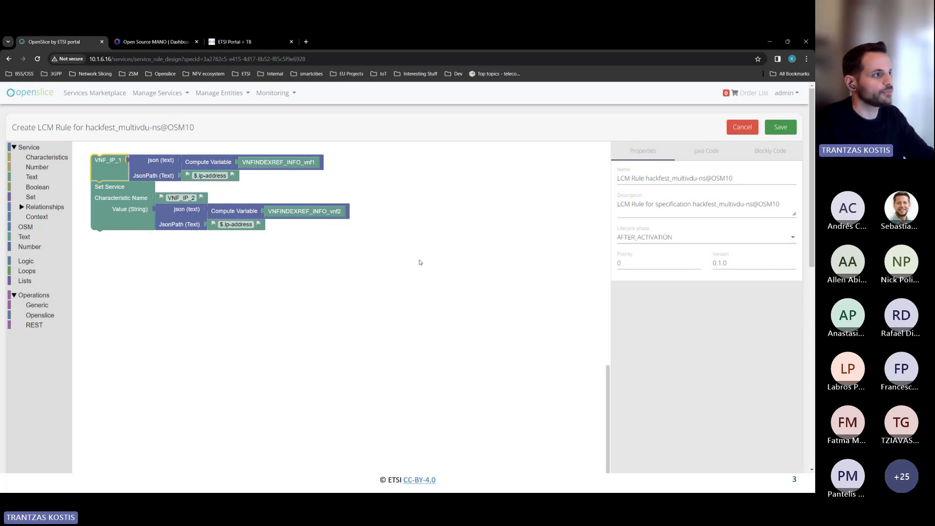
left_click(403, 261)
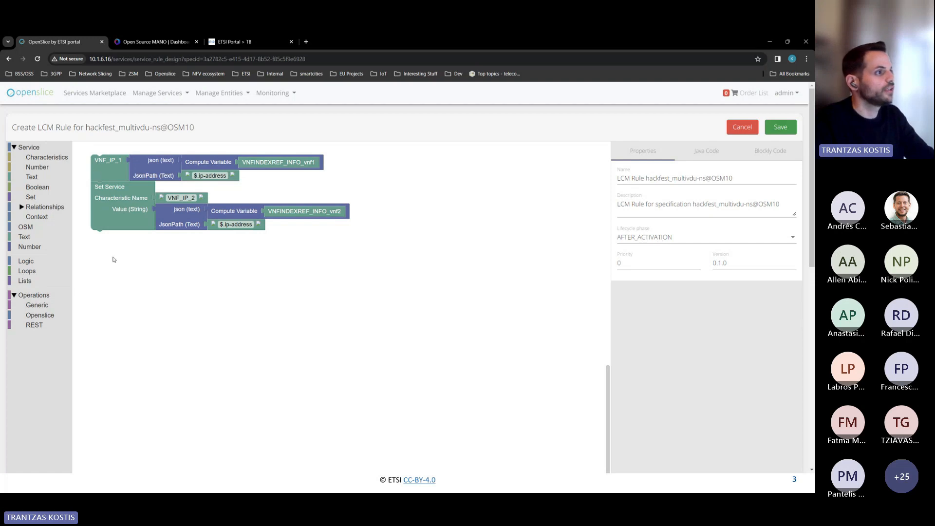
left_click(791, 130)
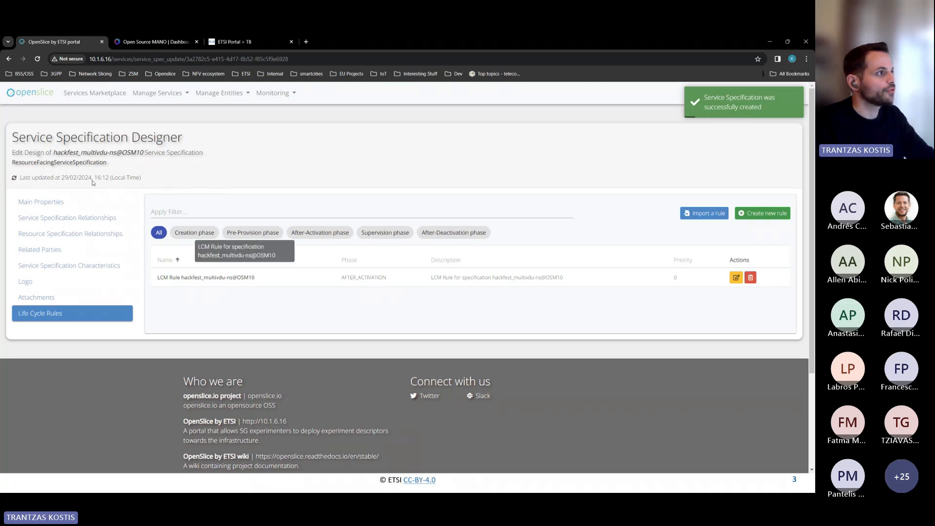
- Open the list of service specifications
double_click(27, 162)
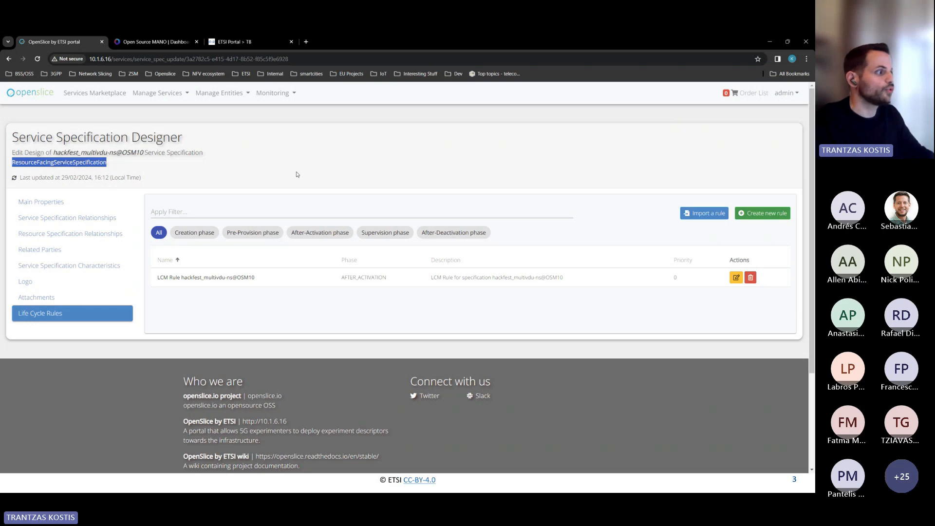
left_click(158, 93)
mouse_move(183, 140)
left_click(245, 140)
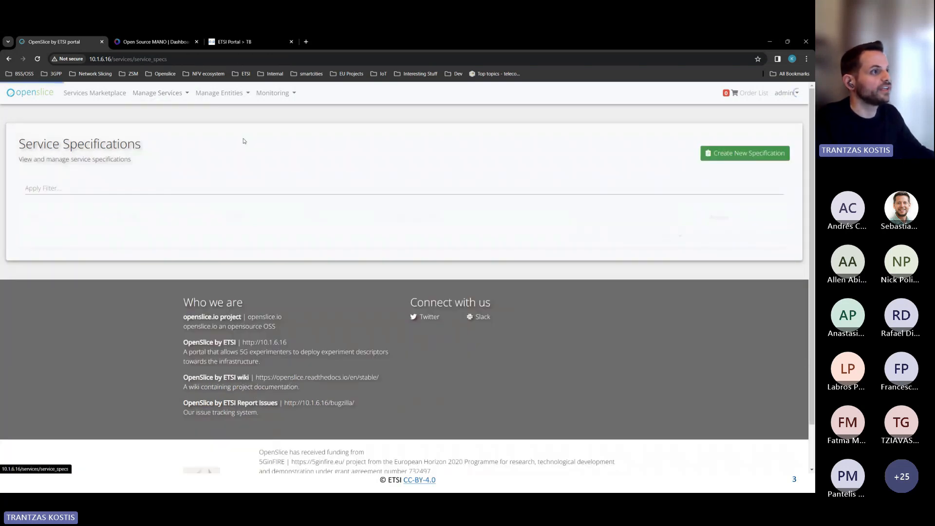
- Create a new service specification named Demo Service with description Demo Service and status In design
left_click(736, 153)
left_click(258, 184)
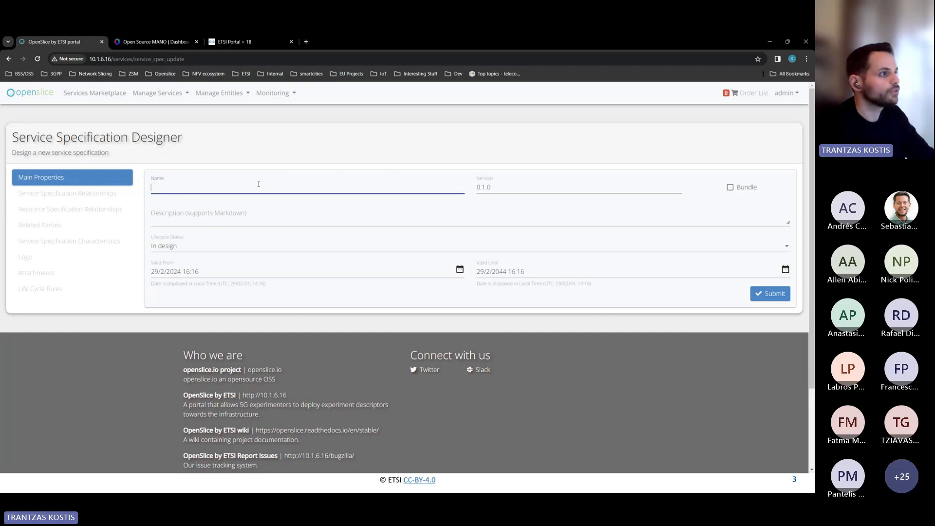
type("Demo Service")
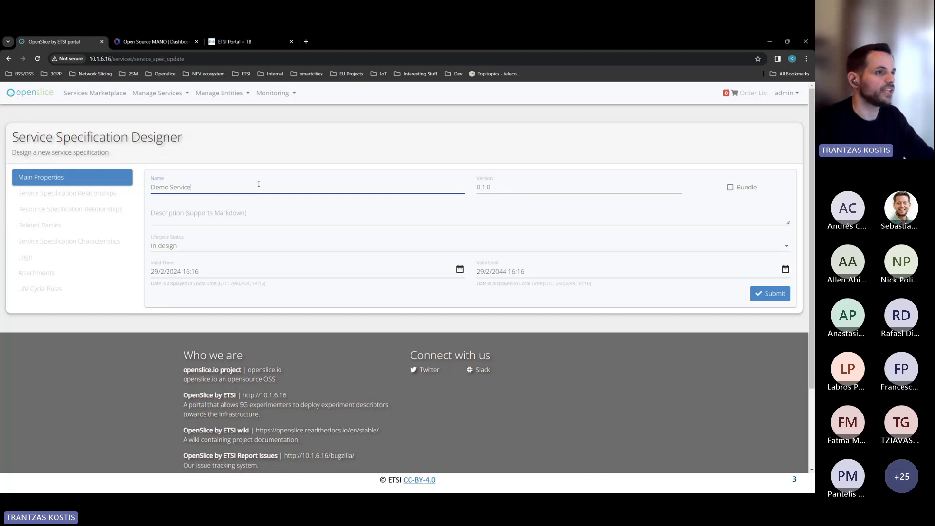
key("ctrl+a")
key("ctrl+c")
left_click(262, 208)
key("ctrl+v")
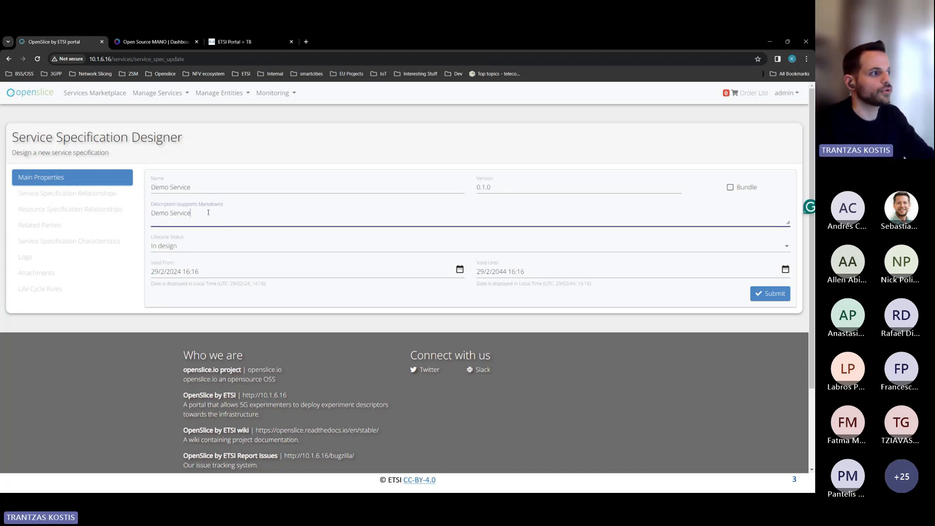
left_click_drag(209, 212, 154, 213)
left_click(267, 251)
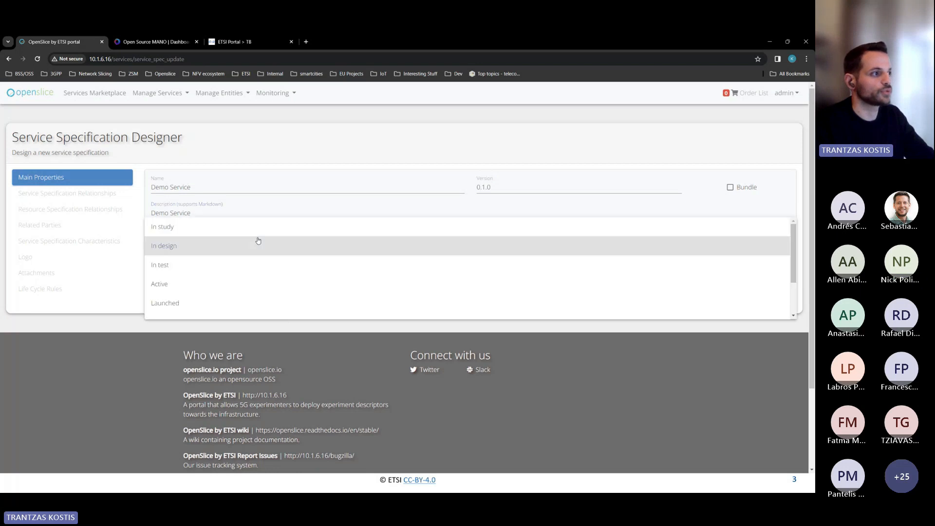
left_click(261, 244)
left_click(783, 299)
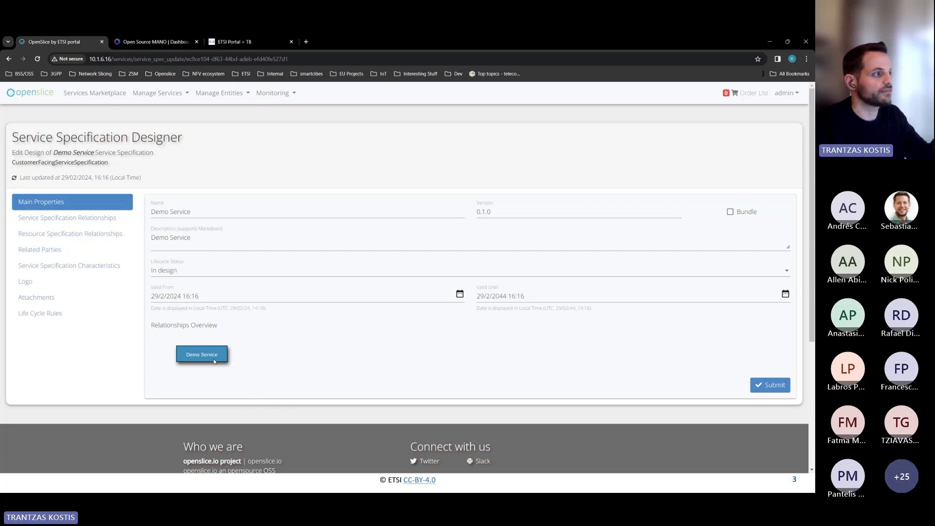
- Mark the Demo Service specification as a Bundle and submit the change
left_click(65, 221)
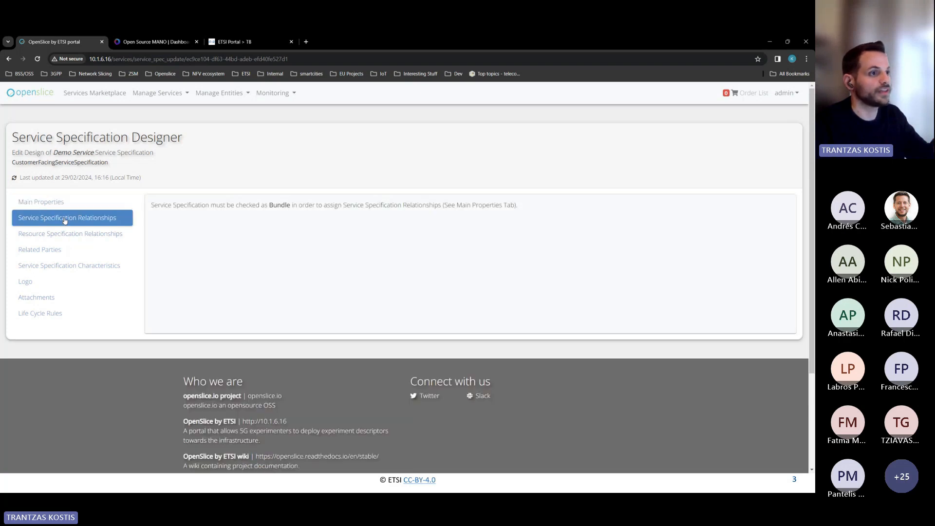
left_click_drag(152, 206, 262, 209)
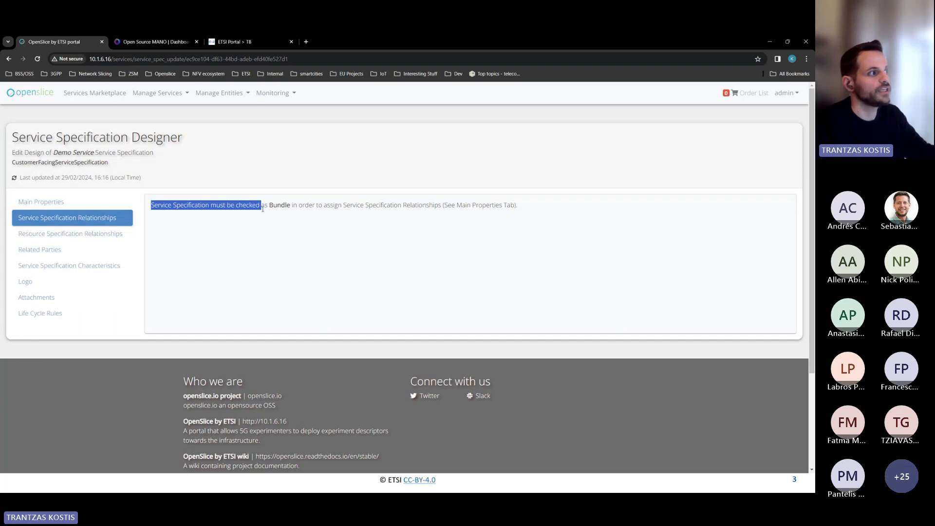
left_click_drag(262, 208, 289, 207)
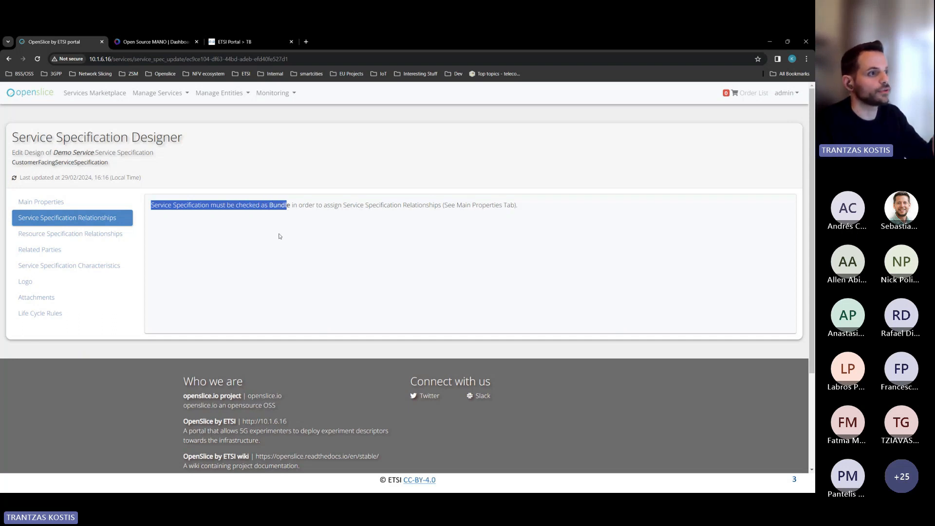
left_click(85, 200)
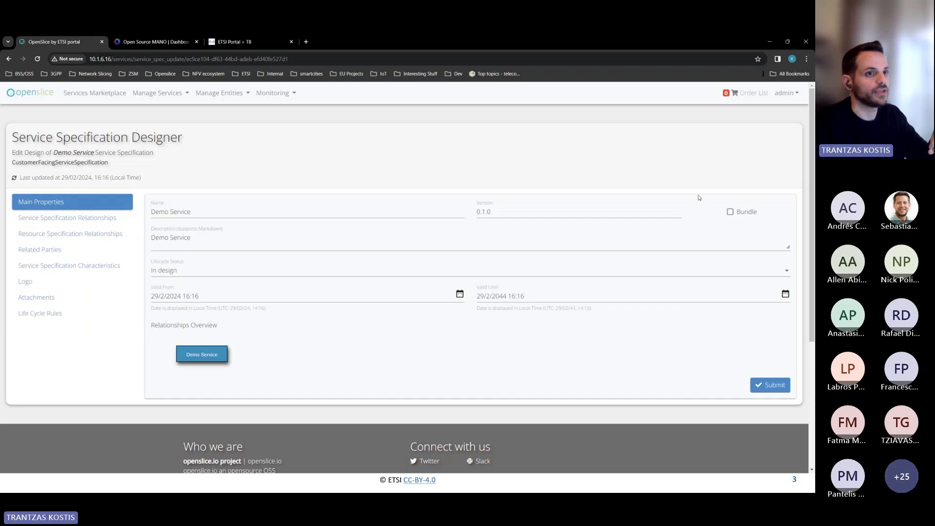
left_click(730, 211)
left_click(773, 386)
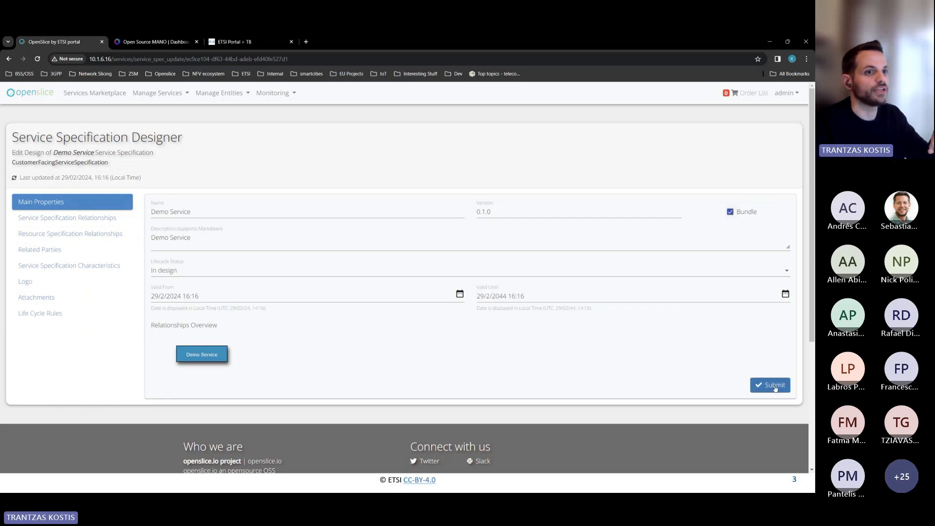
- Assign hackfest_multivdu-ns@OSM10 as a related service specification of Demo Service and submit the assignment
left_click(118, 218)
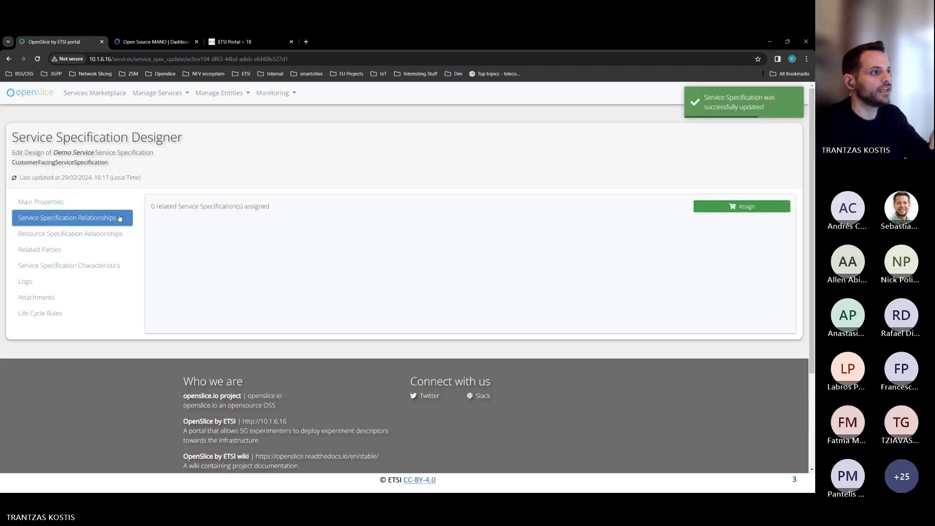
left_click(739, 207)
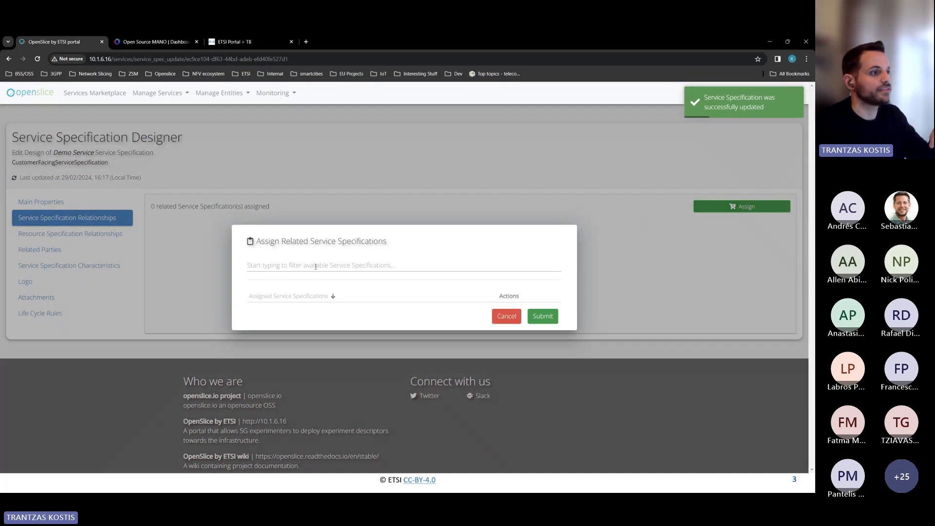
left_click(309, 276)
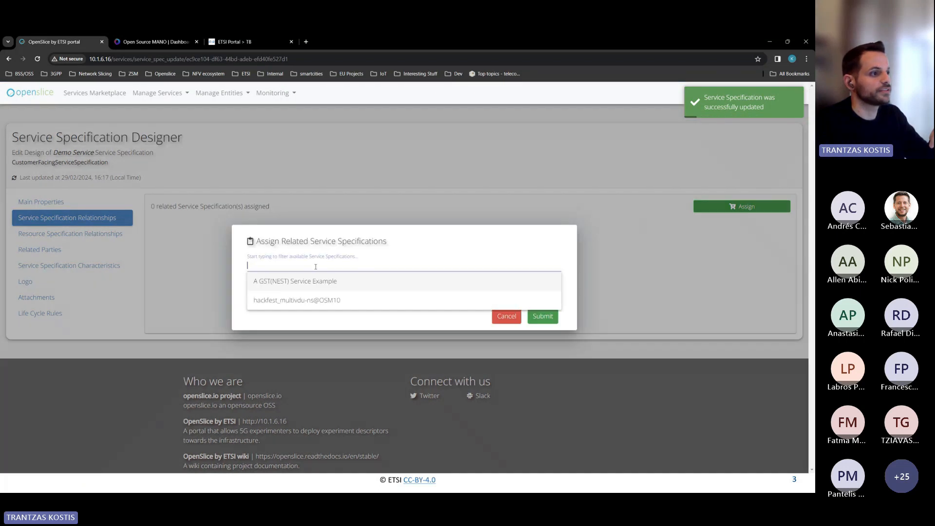
left_click(323, 303)
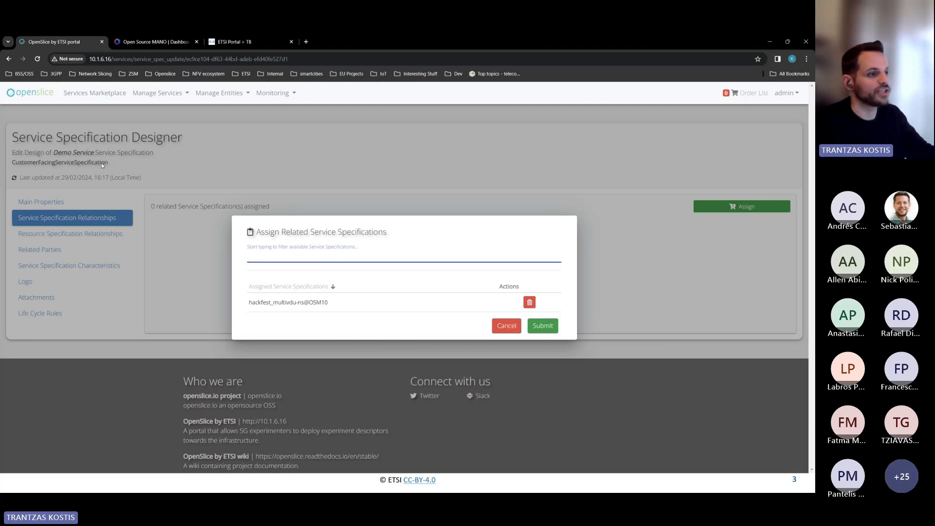
left_click(544, 325)
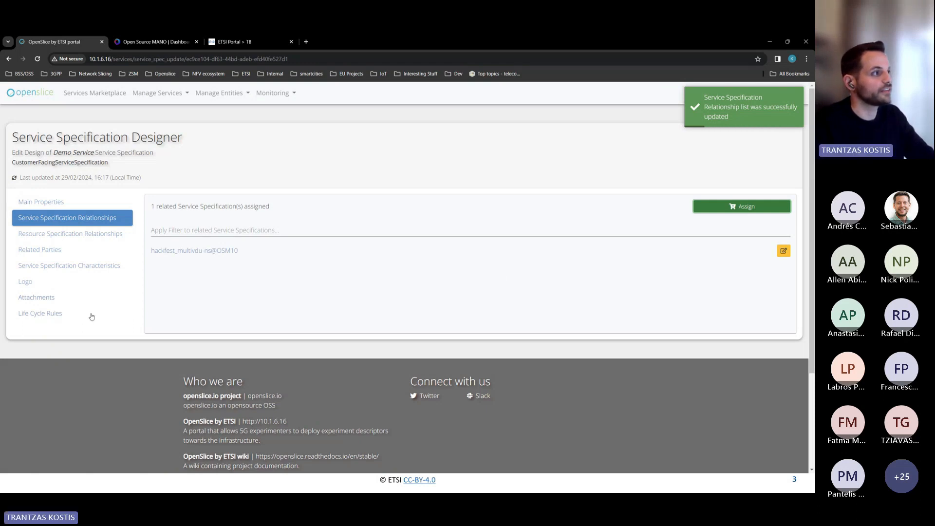
left_click(157, 93)
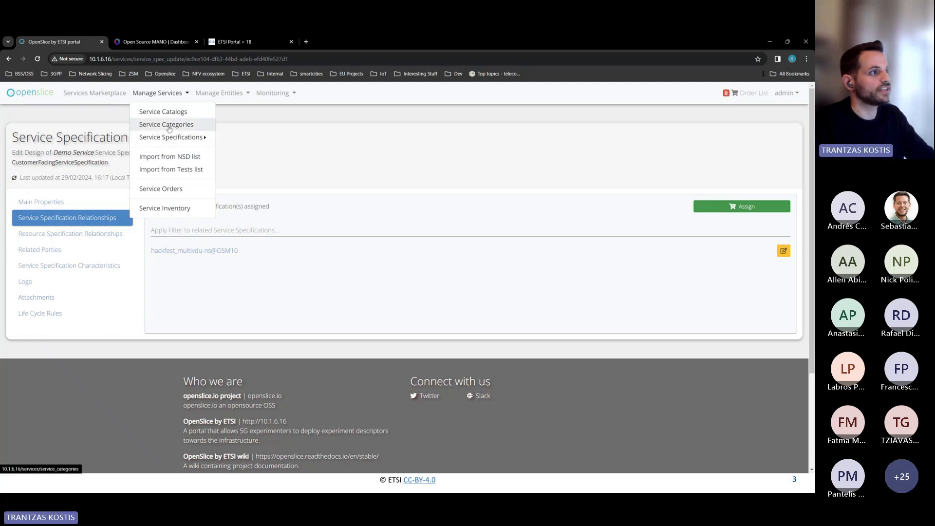
left_click(169, 128)
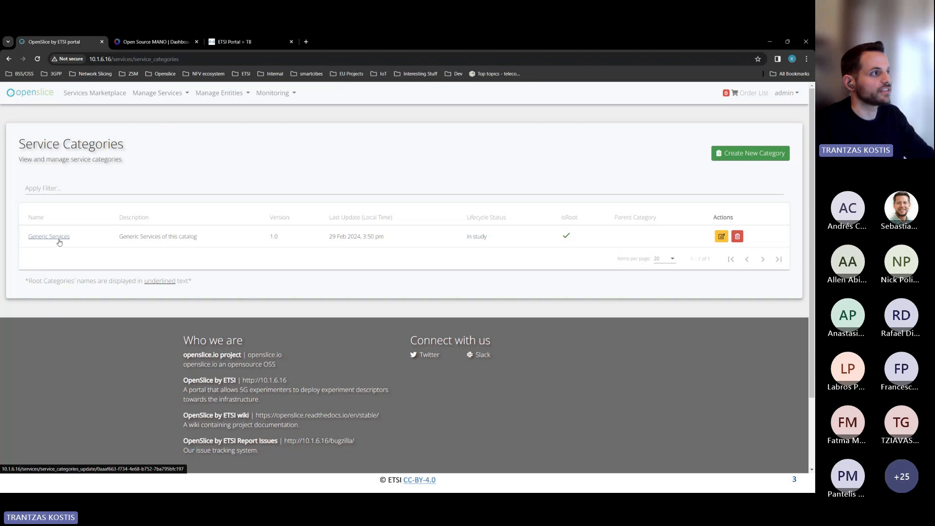
left_click(95, 93)
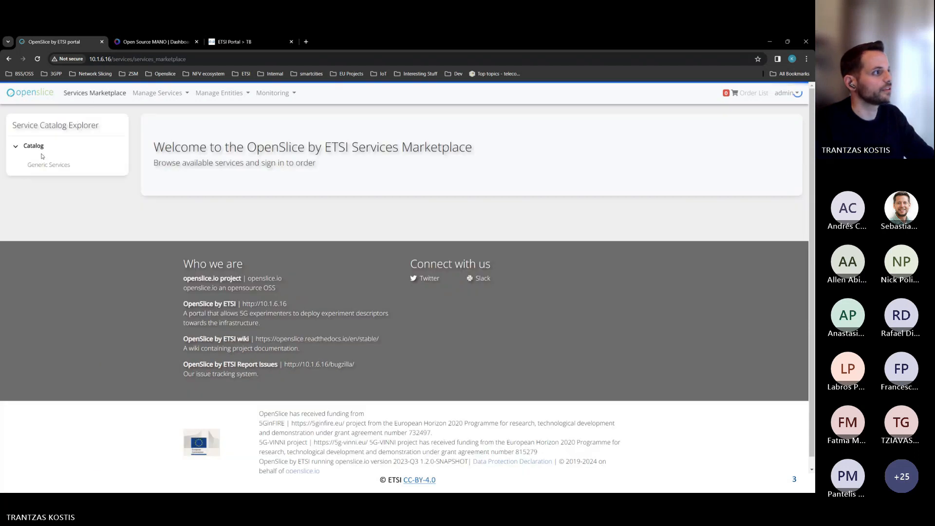
- Add the Demo Service specification to the Generic Services category's assigned service specifications and submit
left_click(146, 95)
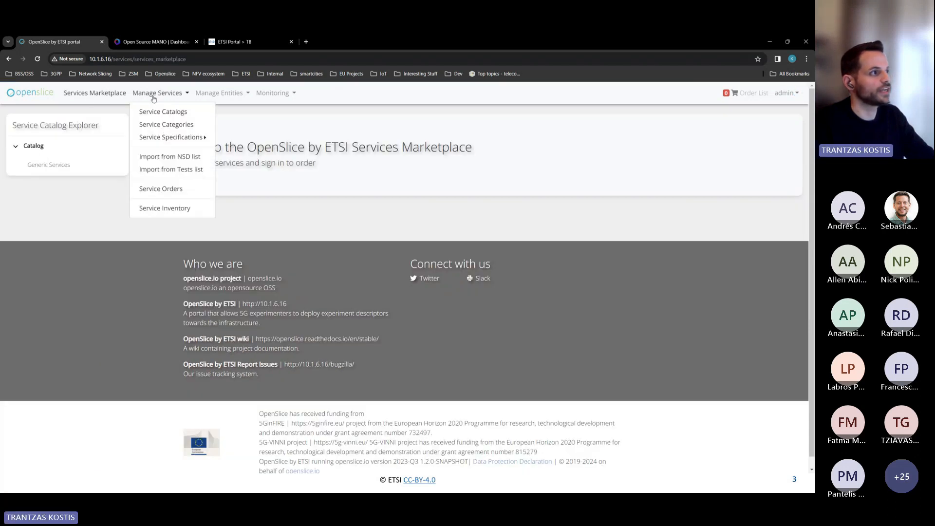
left_click(165, 125)
left_click(720, 237)
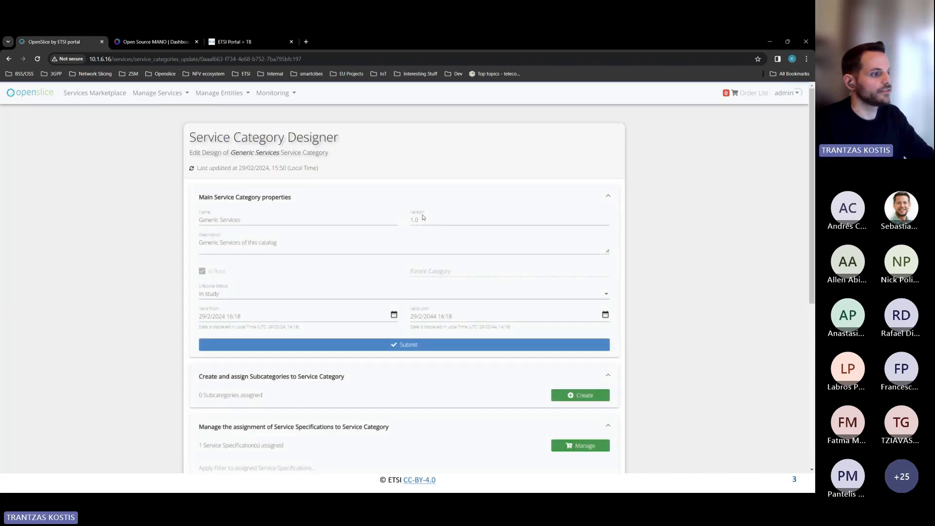
scroll(422, 217, "down", 3)
left_click_drag(287, 370, 216, 374)
left_click(573, 329)
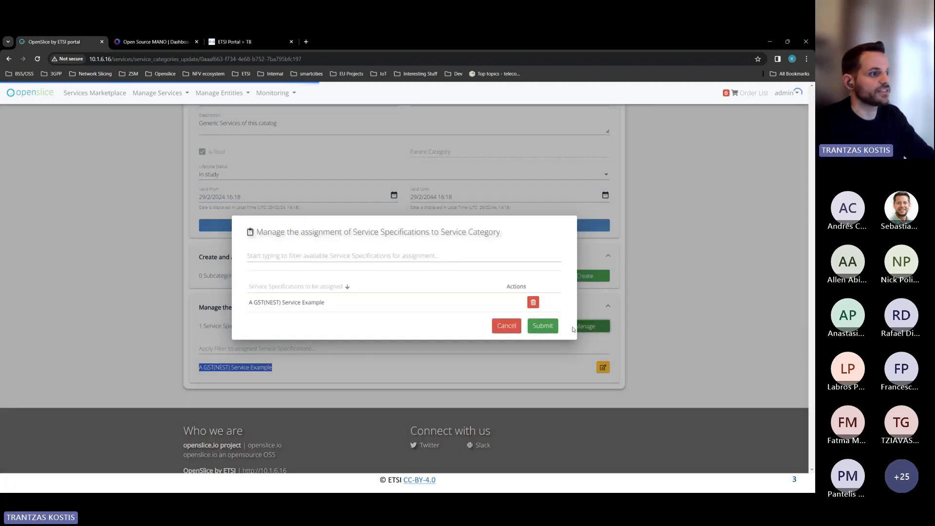
left_click(378, 256)
left_click(378, 291)
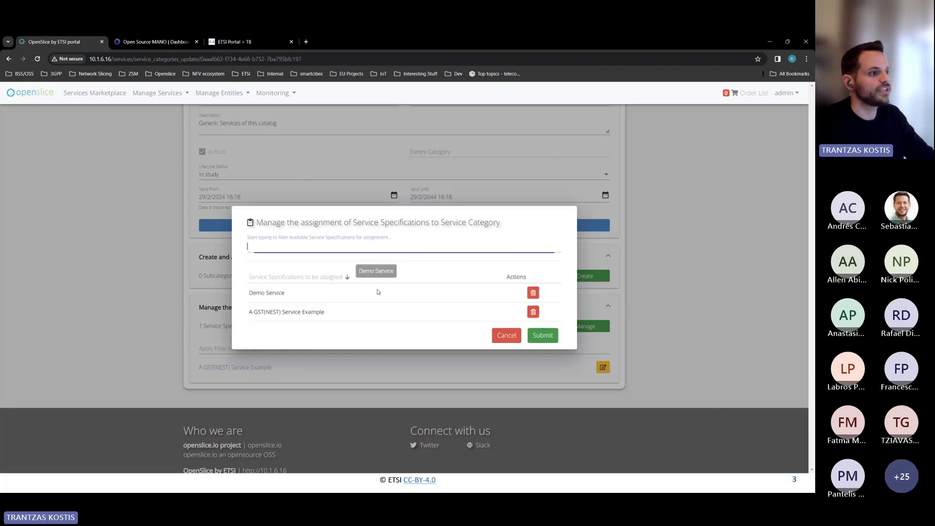
left_click(542, 335)
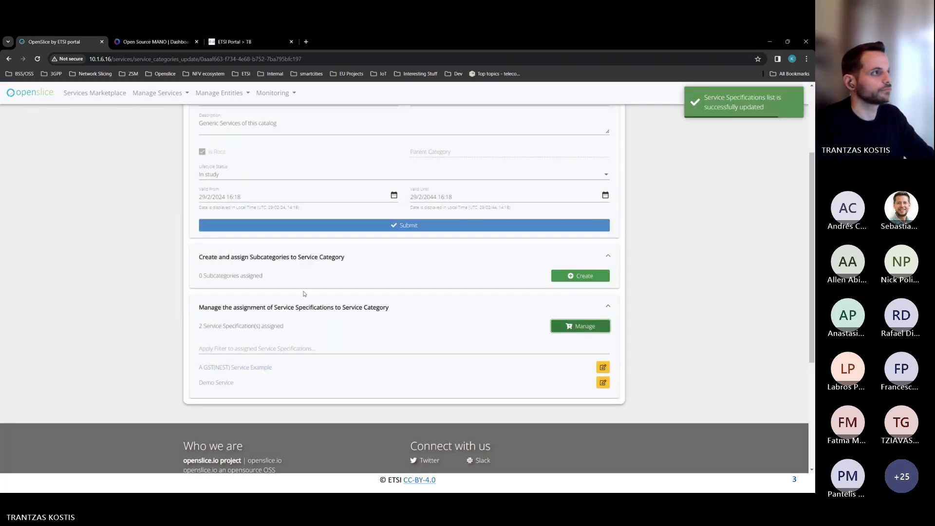
- Preview Demo Service in the marketplace's Generic Services category and place it in the order list
scroll(304, 294, "up", 3)
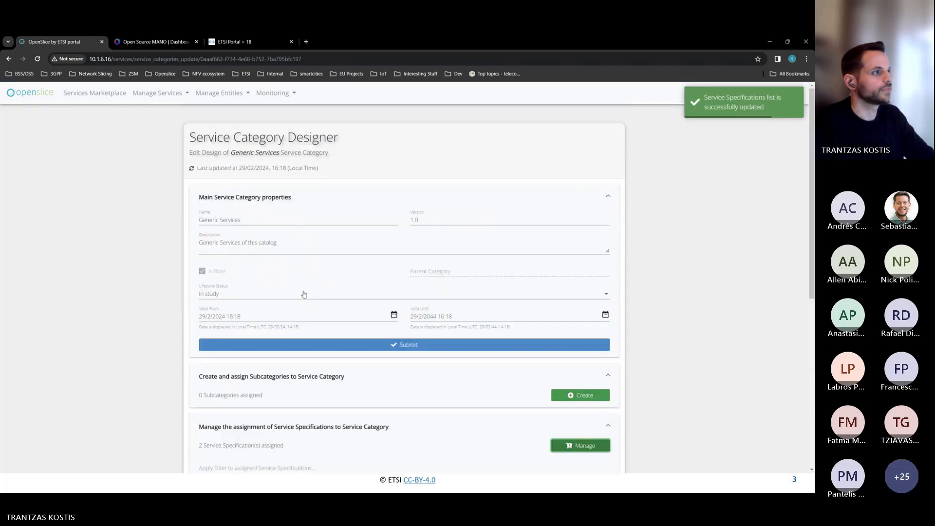
left_click(88, 98)
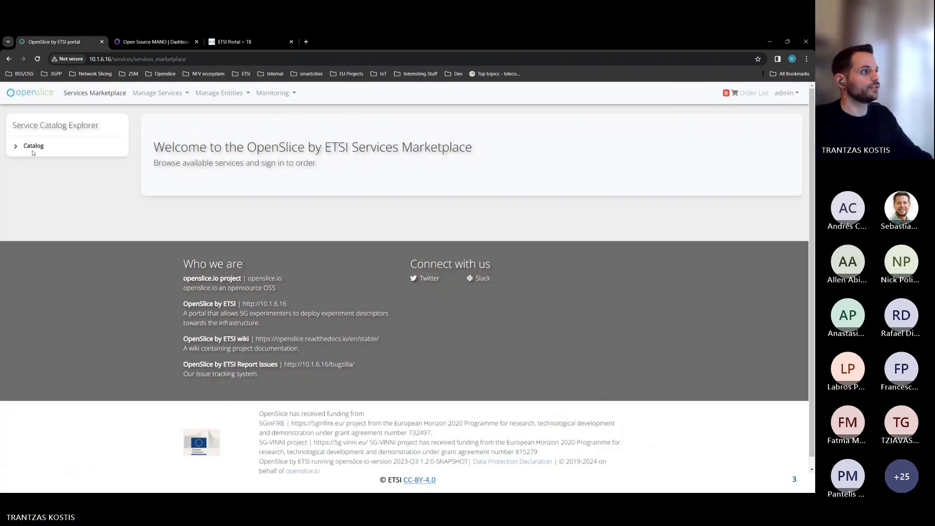
left_click(32, 146)
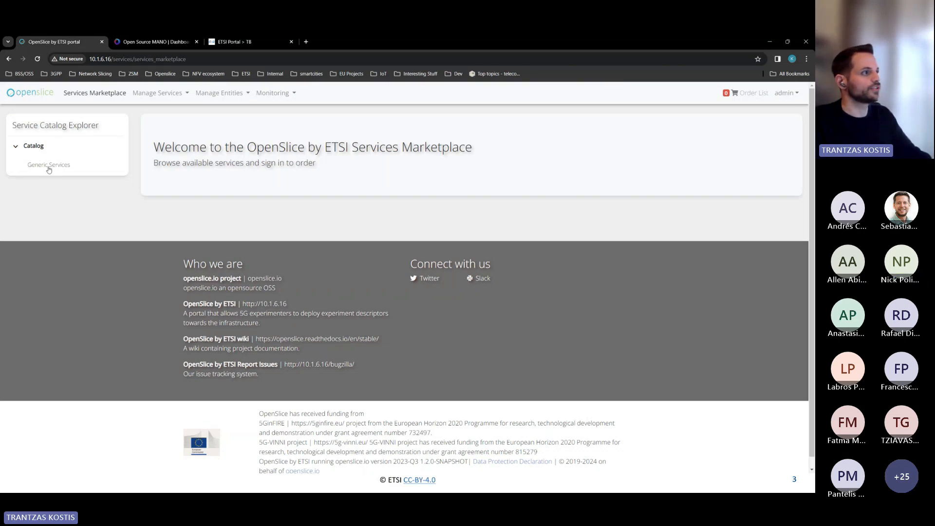
left_click(49, 166)
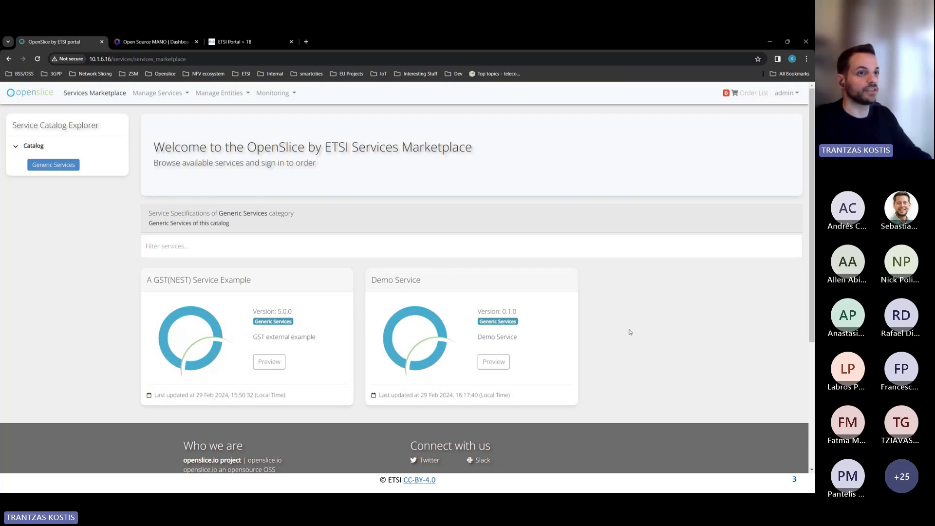
left_click(497, 363)
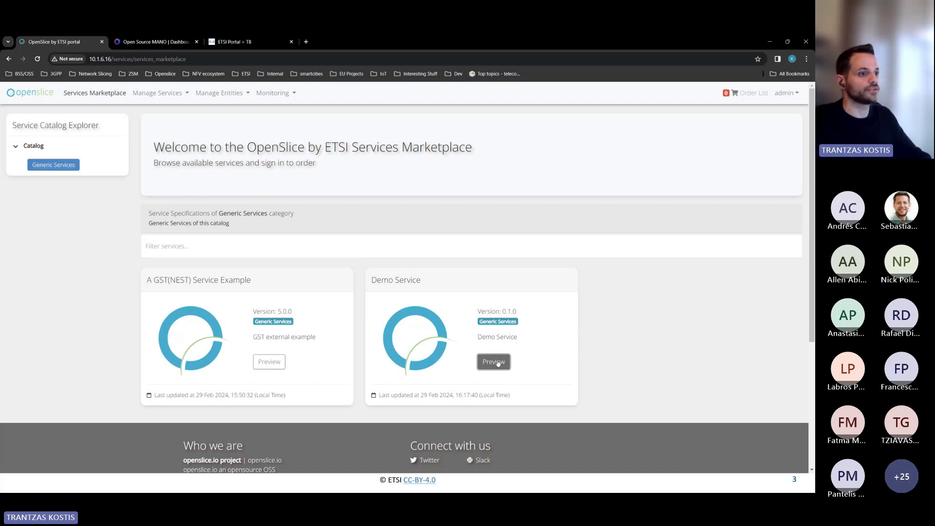
scroll(329, 298, "down", 5)
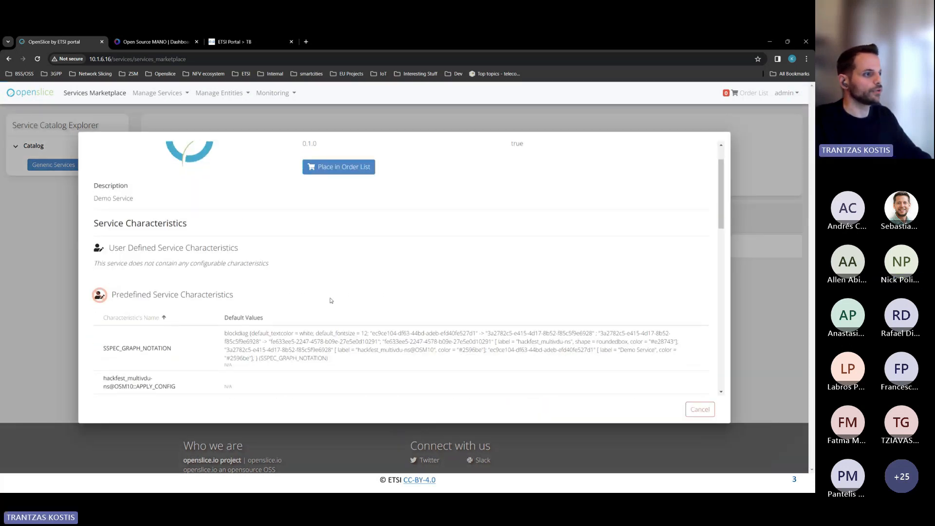
scroll(329, 300, "down", 5)
scroll(330, 299, "up", 15)
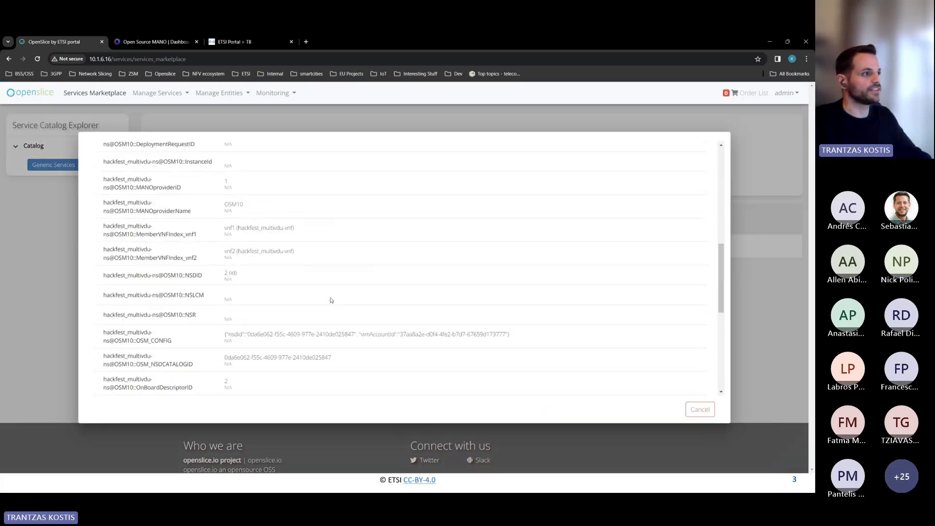
left_click_drag(97, 306, 275, 302)
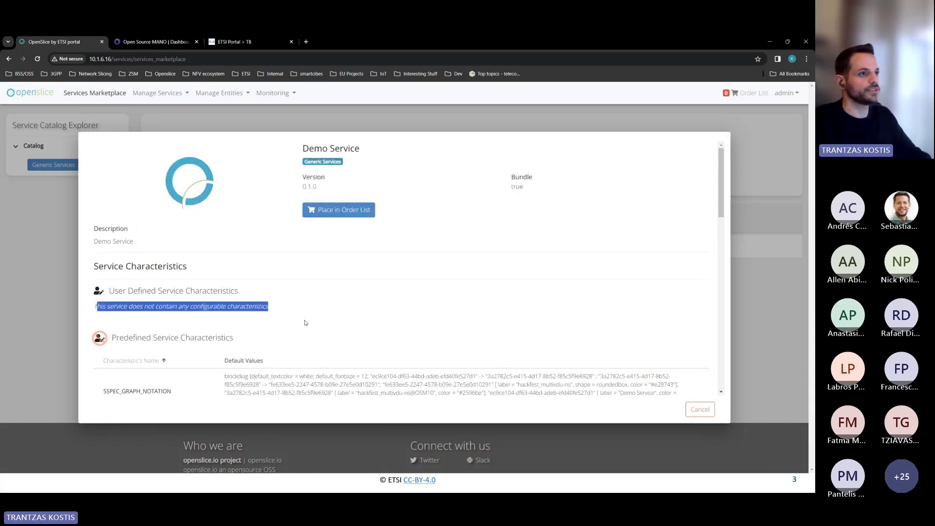
left_click(331, 213)
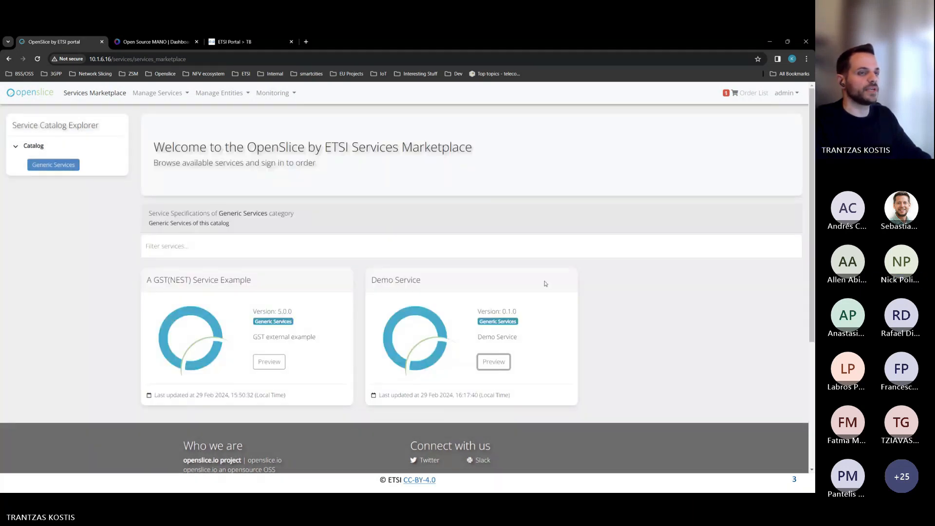
- Check out the order list and order Demo Service with the default requested start and completion dates
left_click(754, 97)
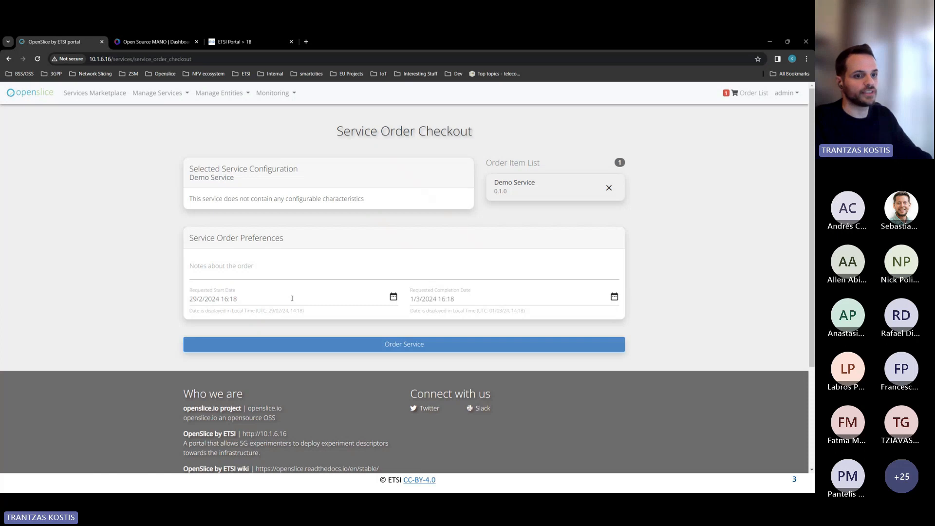
left_click(465, 295)
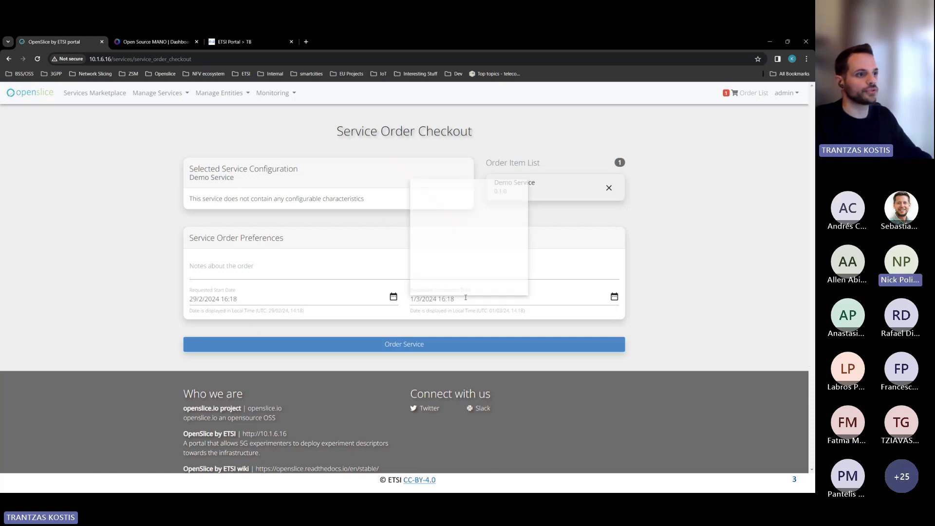
left_click(602, 367)
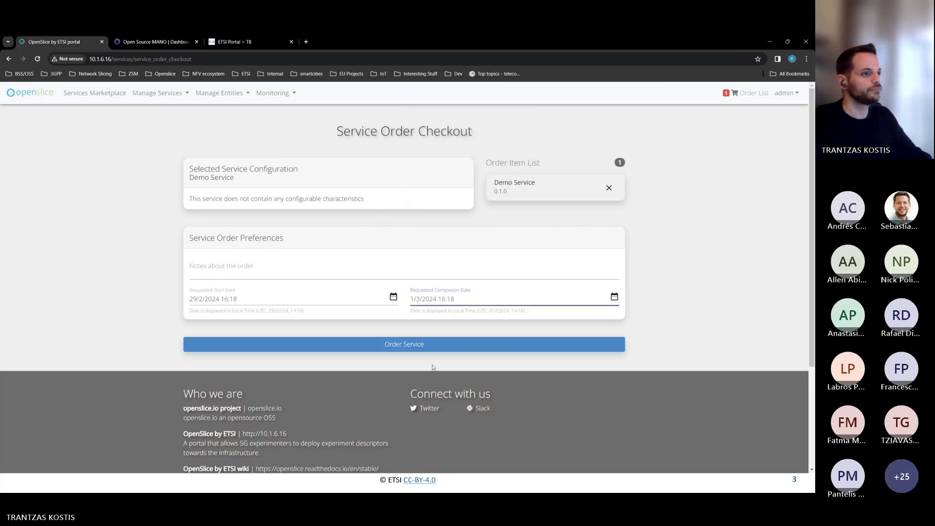
left_click(411, 346)
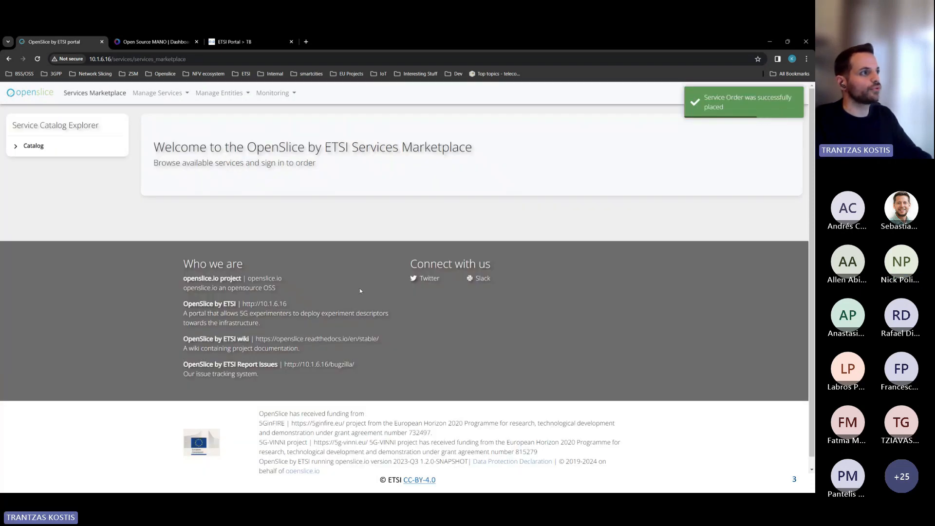
- Set the new Demo Service order's state to ACKNOWLEDGED, submit it, and open its order item
left_click(164, 97)
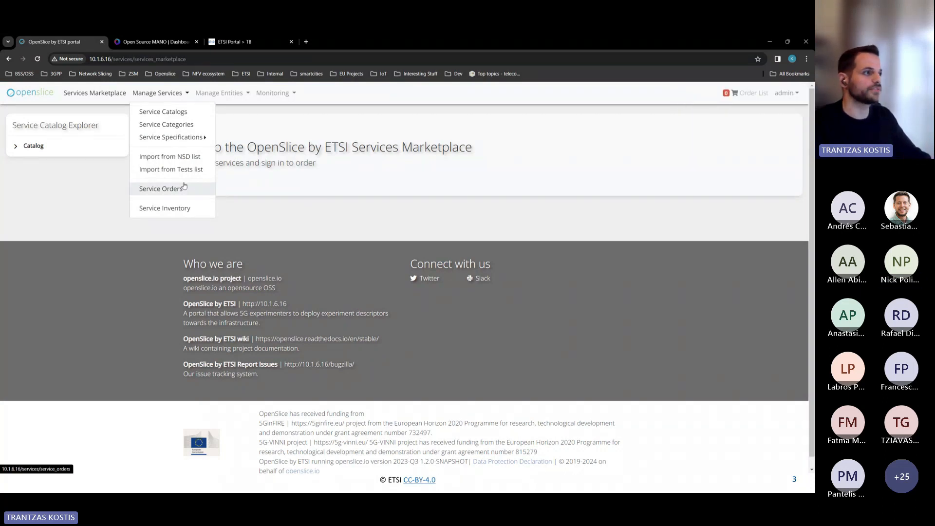
left_click(185, 188)
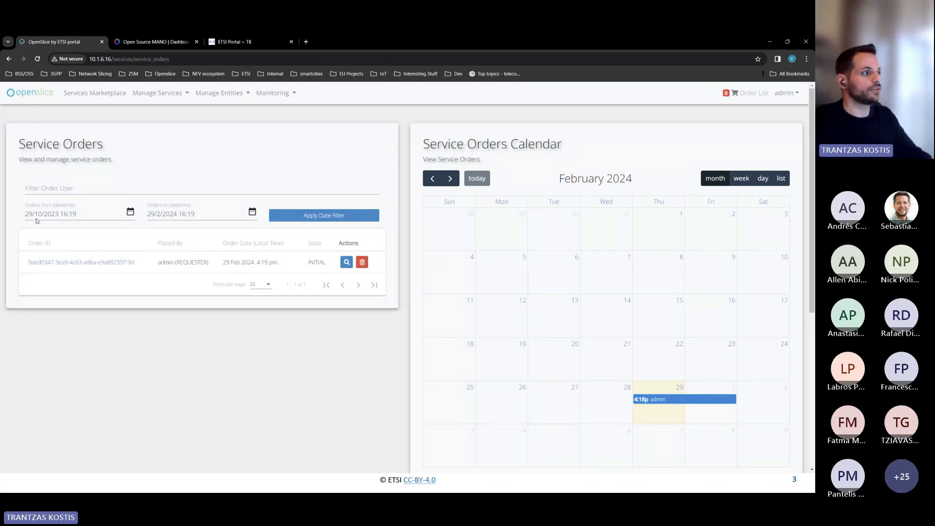
left_click(346, 264)
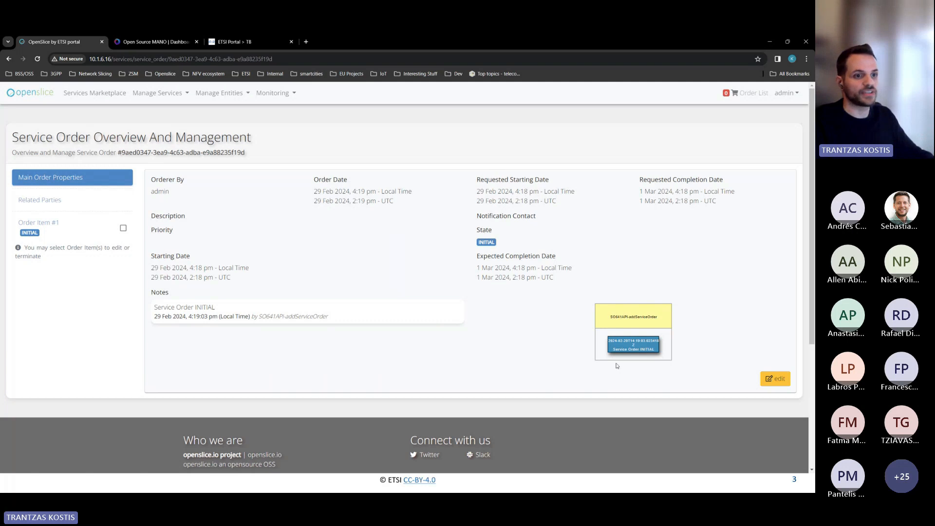
left_click(763, 380)
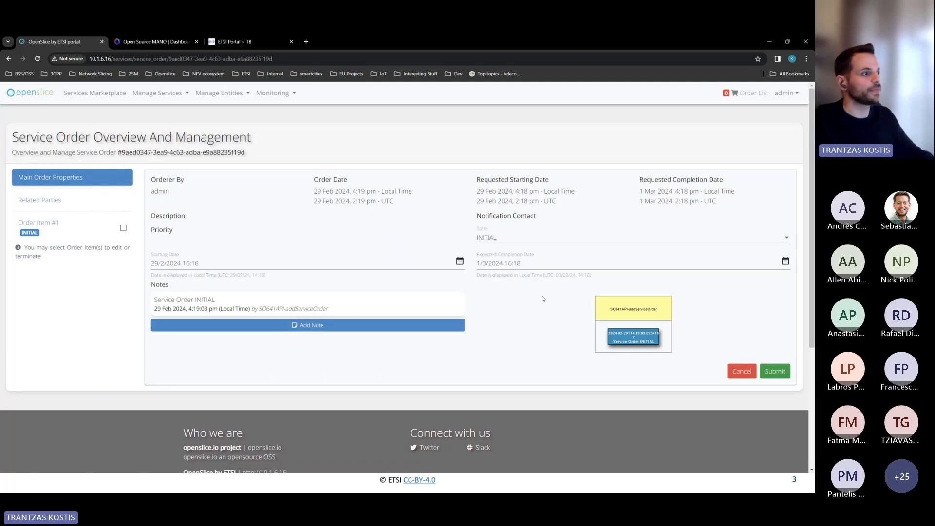
left_click(545, 238)
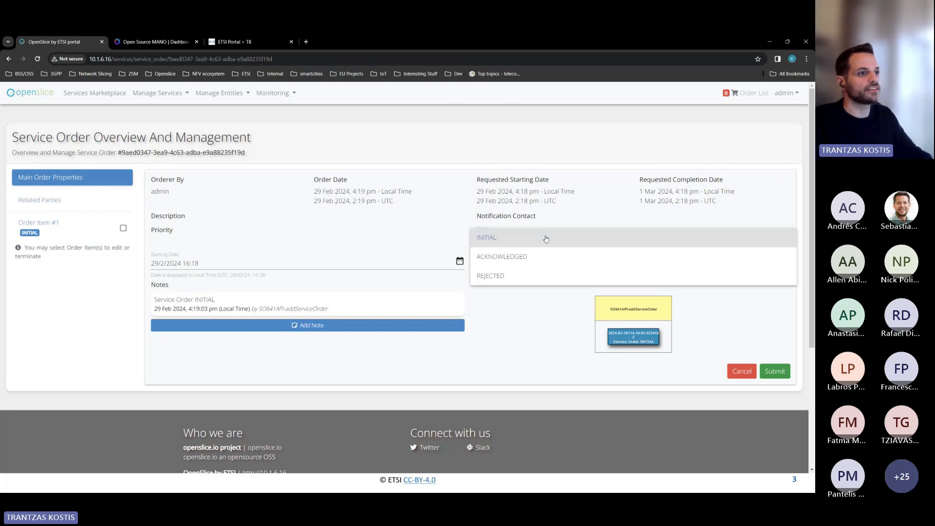
left_click(549, 261)
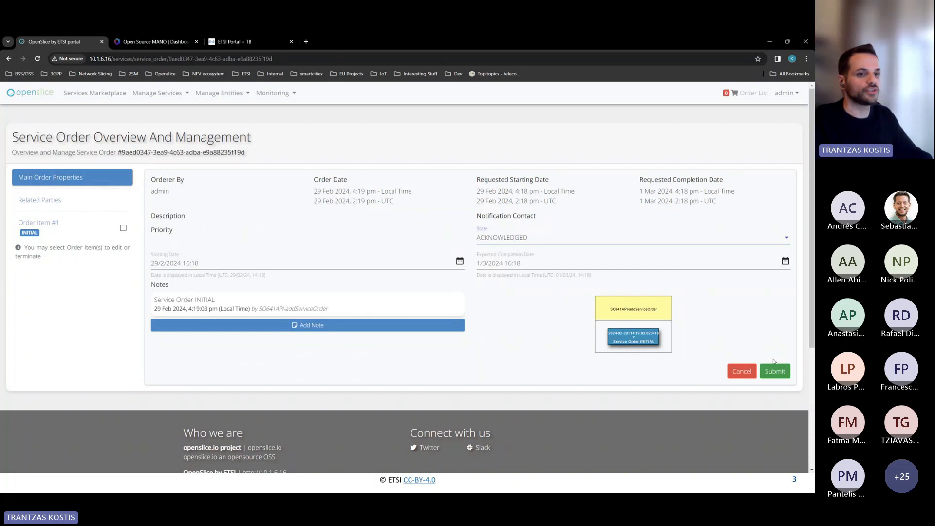
left_click(775, 371)
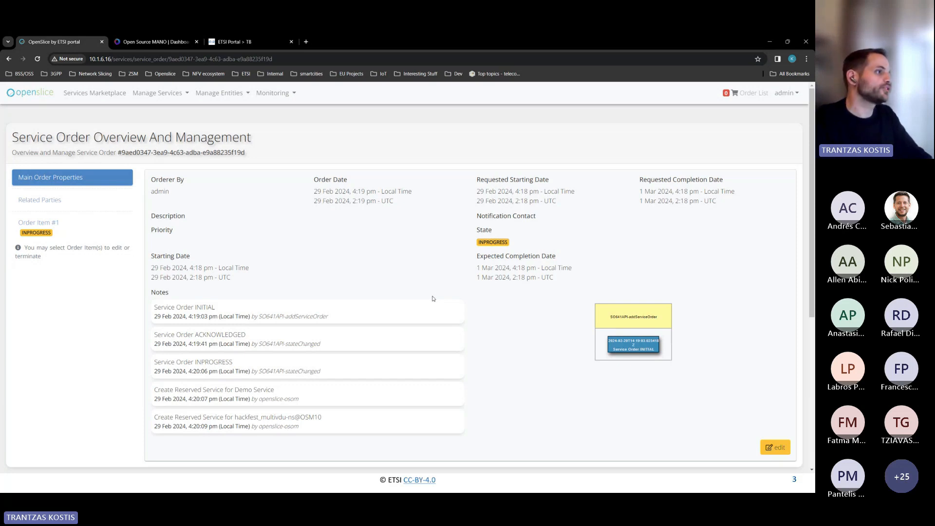
left_click(79, 234)
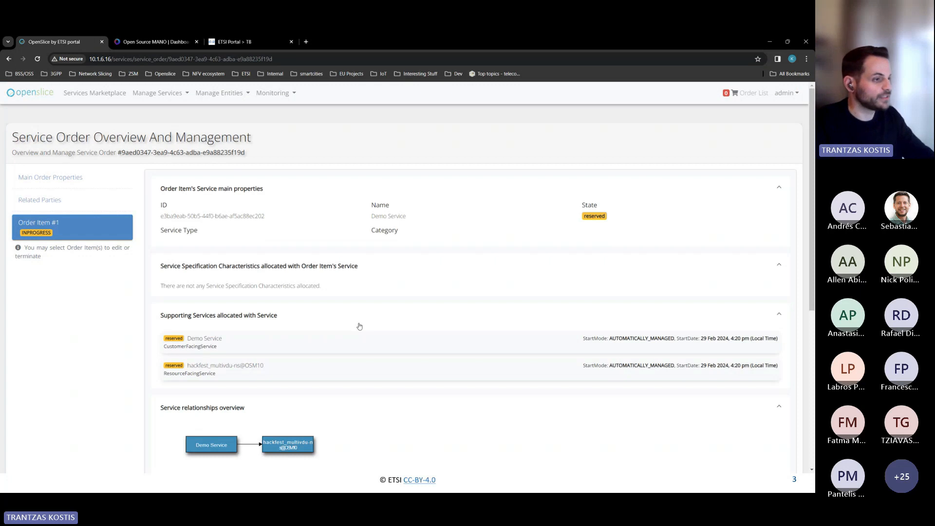
key("alt+Tab")
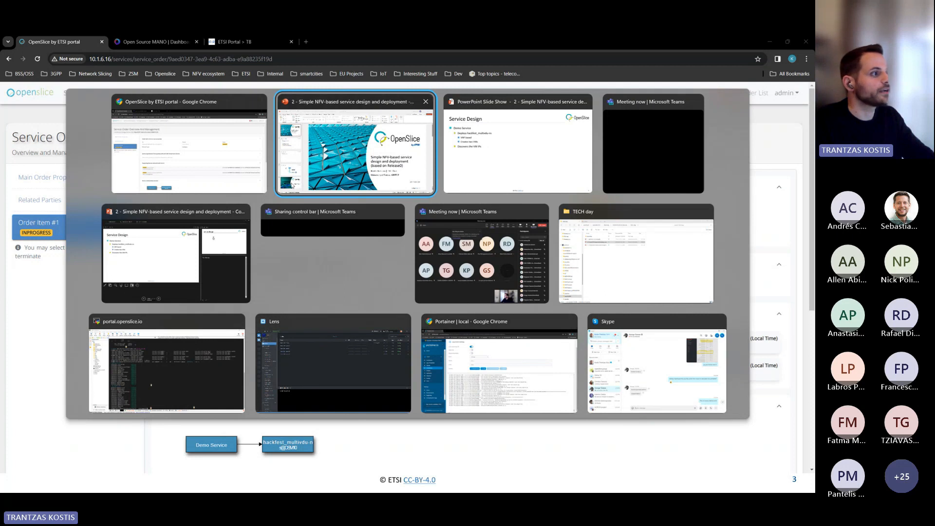
left_click(186, 258)
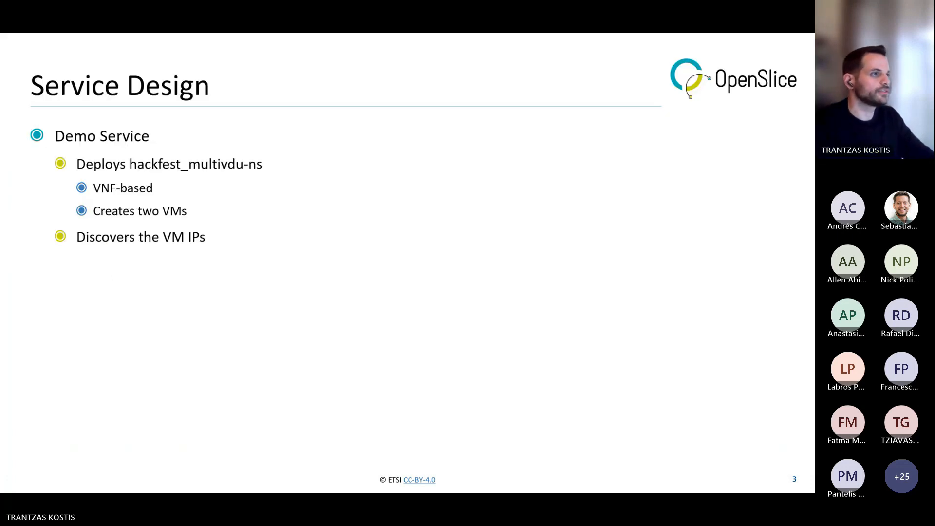
left_click(456, 277)
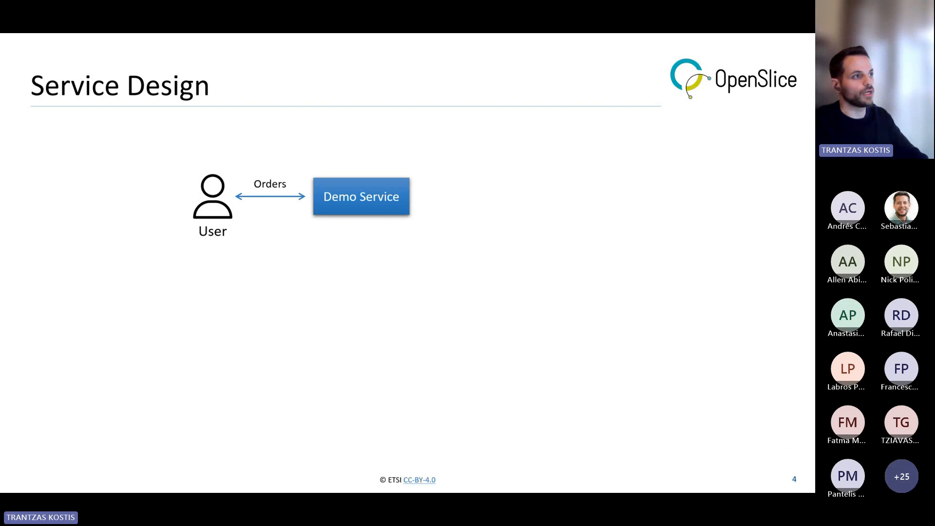
key("Right")
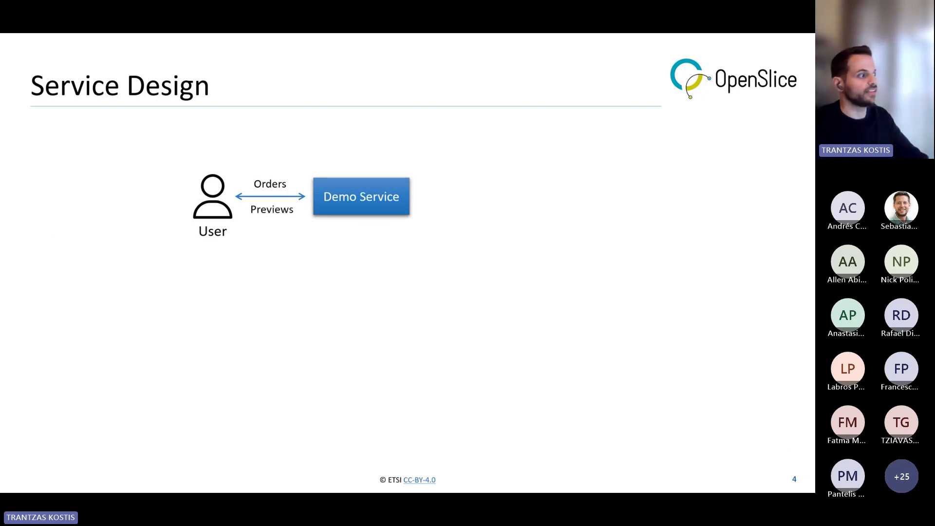
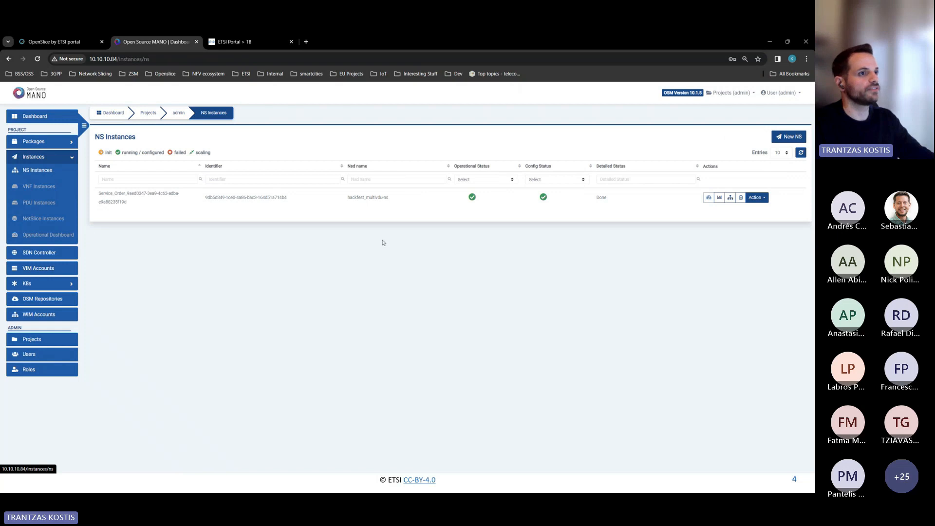
- Compare the OSM NS instance's name with the identifier of the OpenSlice service order
left_click_drag(507, 209, 451, 188)
left_click(460, 191)
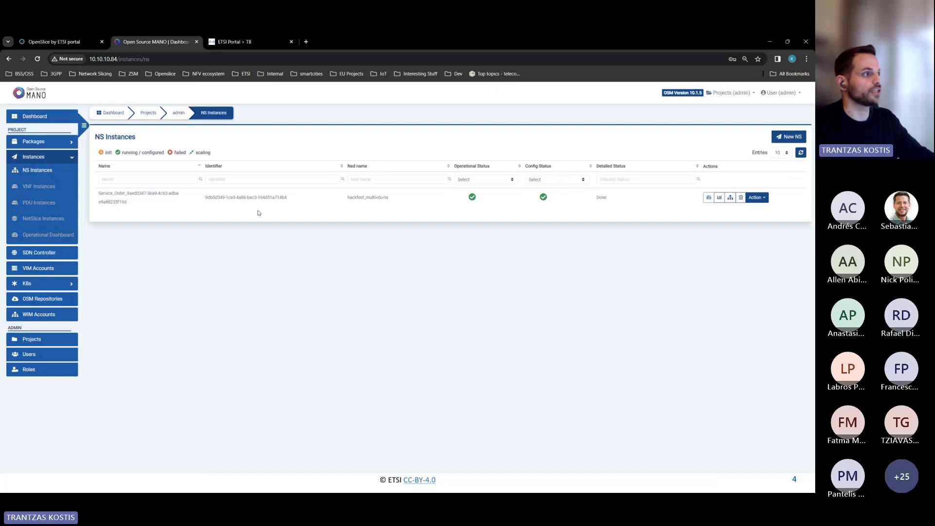
triple_click(128, 192)
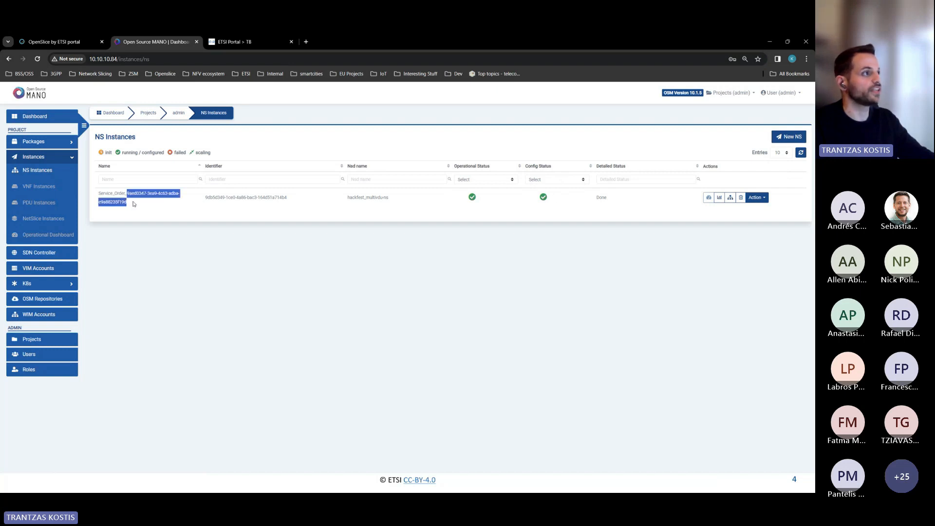
left_click(62, 42)
left_click_drag(169, 59, 287, 59)
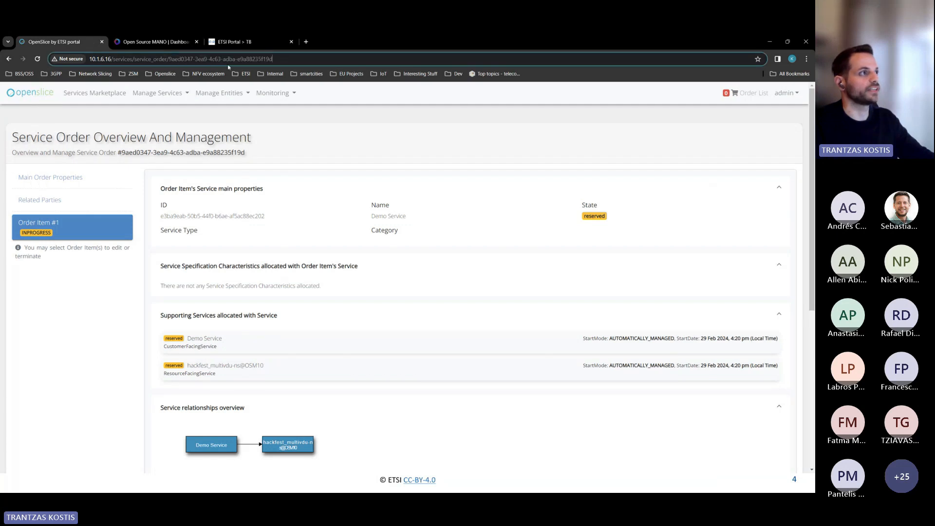
- Review the VNF and NS instances in OSM and check the service order's progress in OpenSlice
left_click(136, 42)
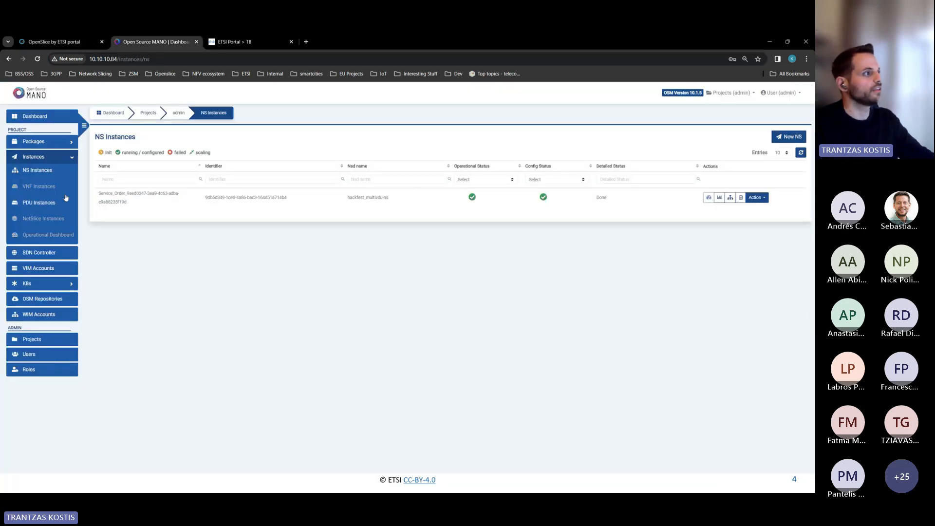
left_click(38, 186)
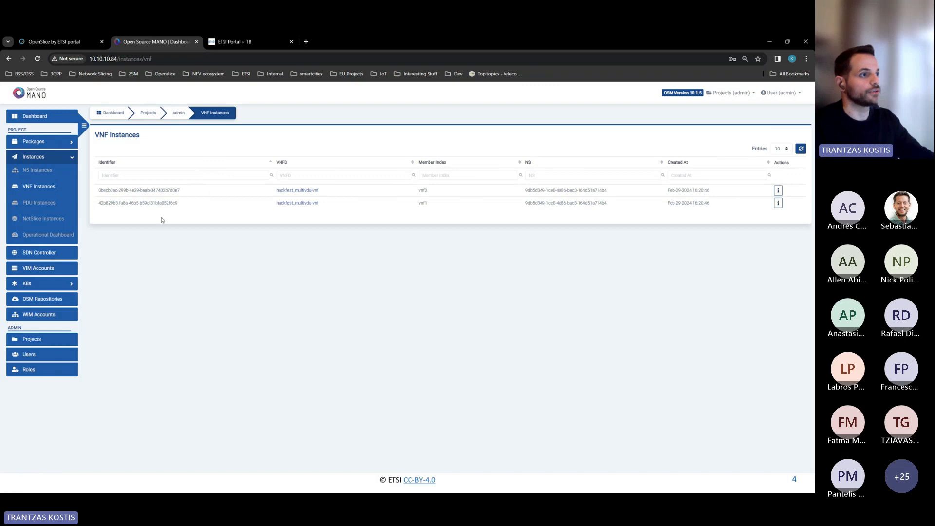
left_click(37, 174)
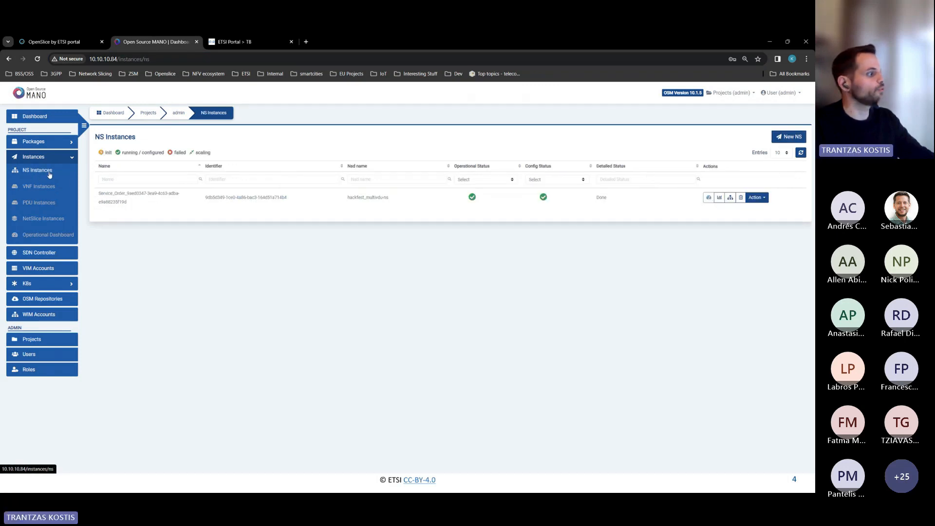
left_click(57, 42)
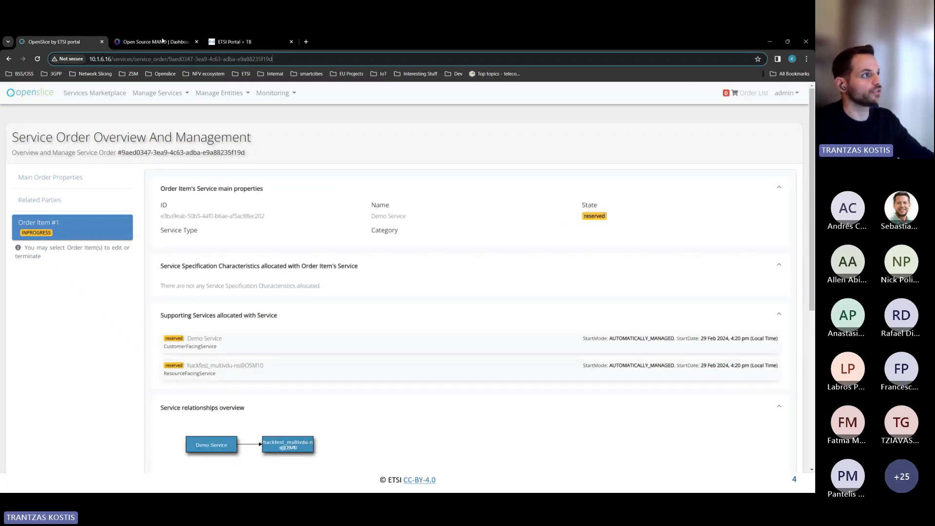
left_click(162, 41)
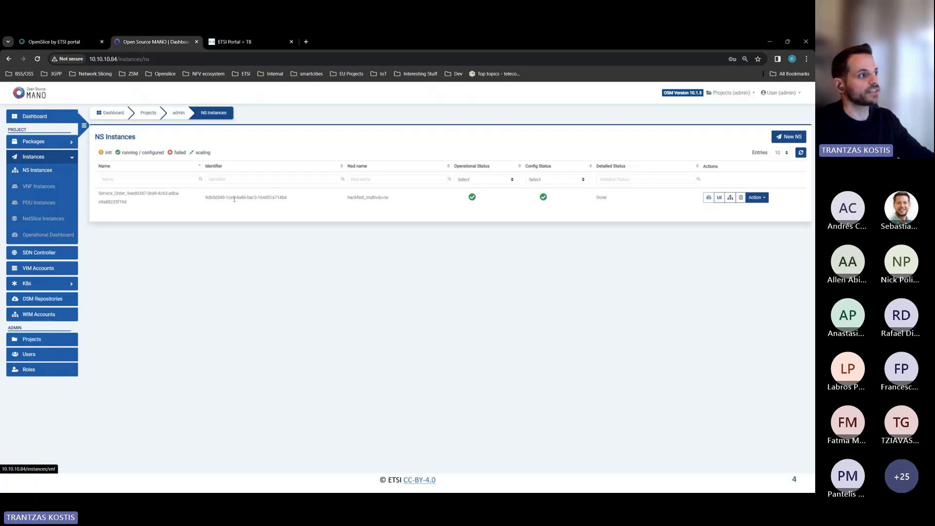
left_click_drag(99, 193, 133, 205)
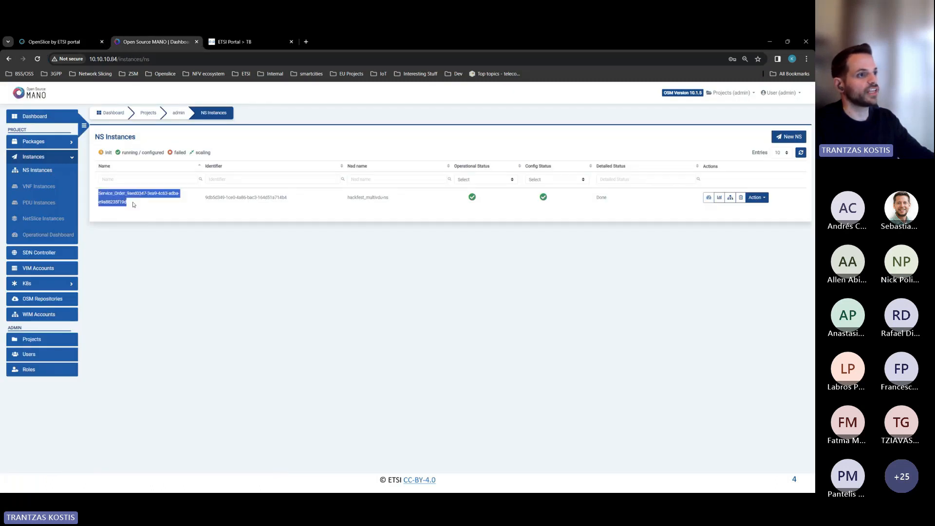
left_click(54, 42)
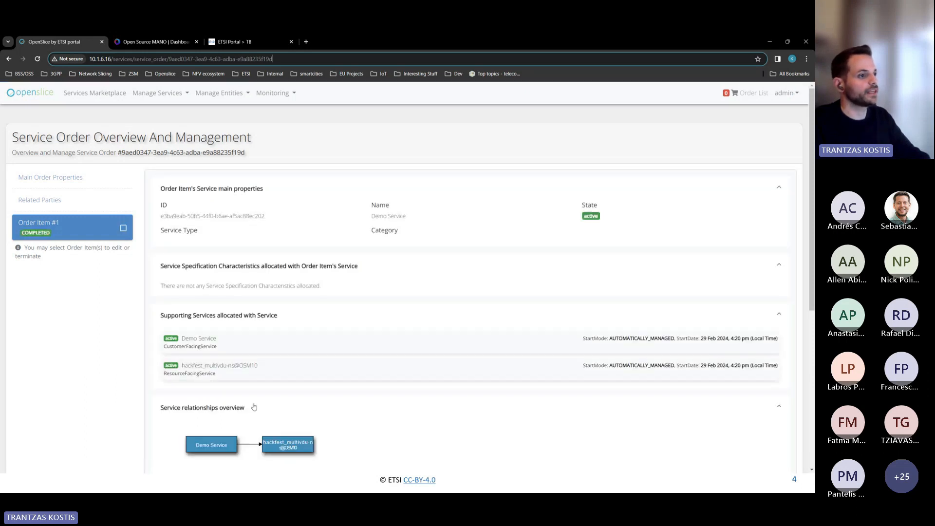
- Open the hackfest_multivdu-ns@OSM10 supporting service in a new tab and examine its service characteristics, including the VNF IPs
middle_click(185, 376)
left_click(149, 38)
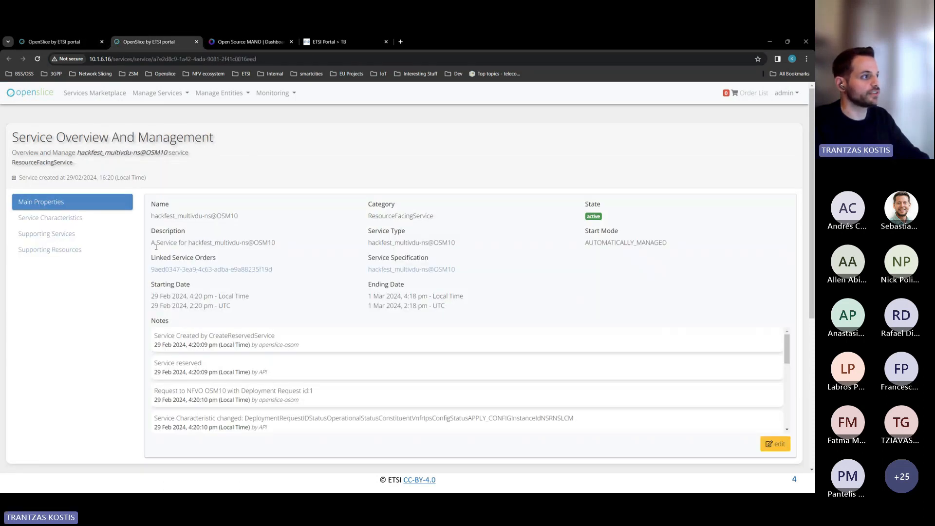
left_click(52, 219)
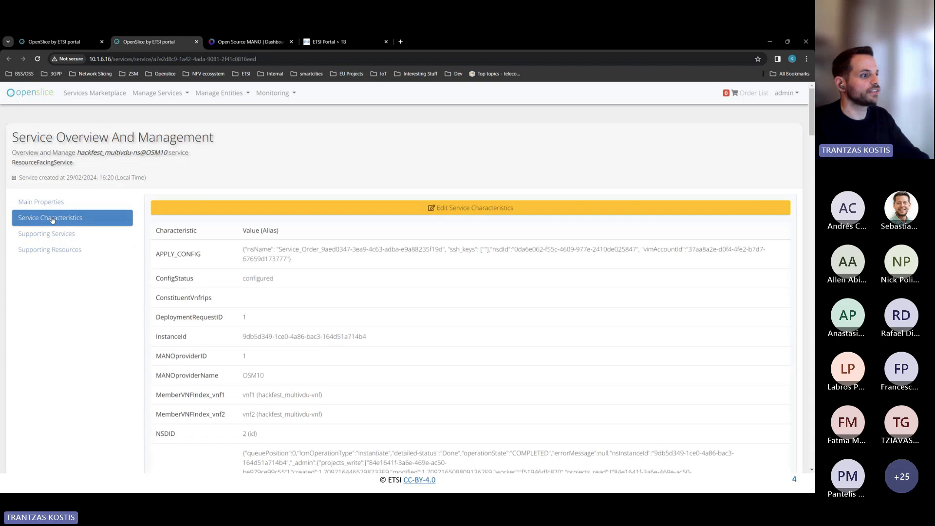
scroll(276, 291, "down", 4)
scroll(276, 292, "down", 1)
scroll(276, 291, "down", 15)
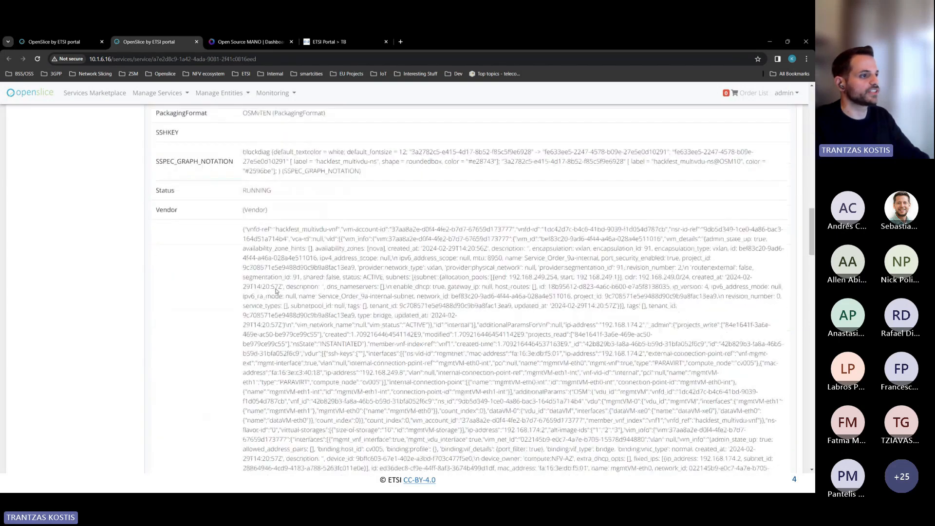
scroll(275, 286, "down", 15)
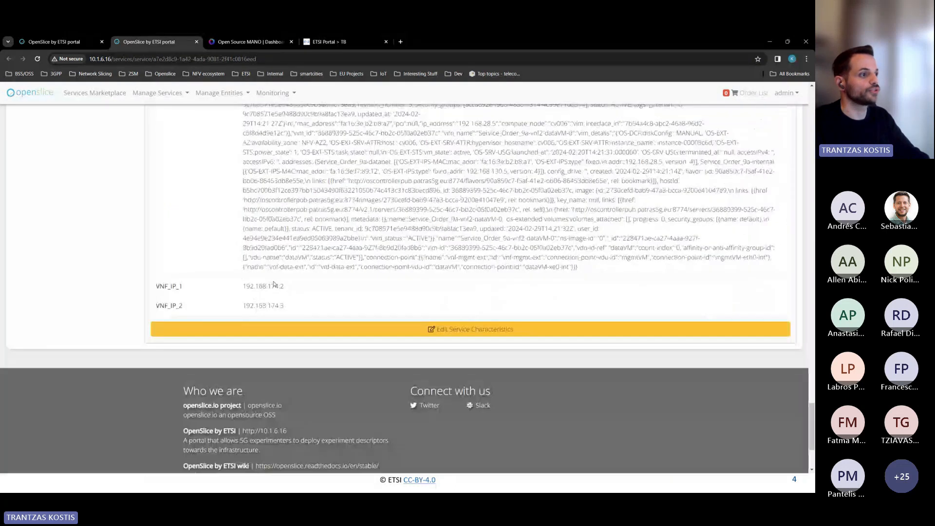
left_click_drag(287, 305, 154, 287)
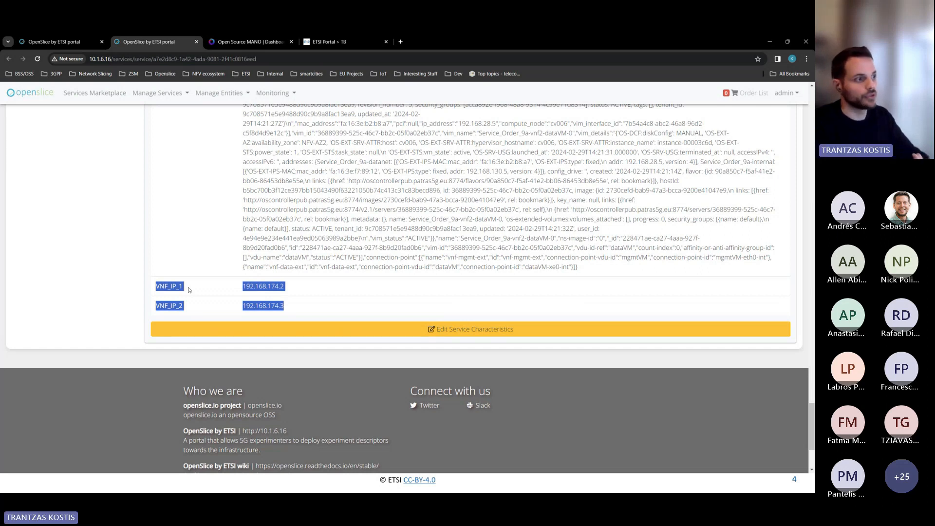
scroll(189, 290, "up", 10)
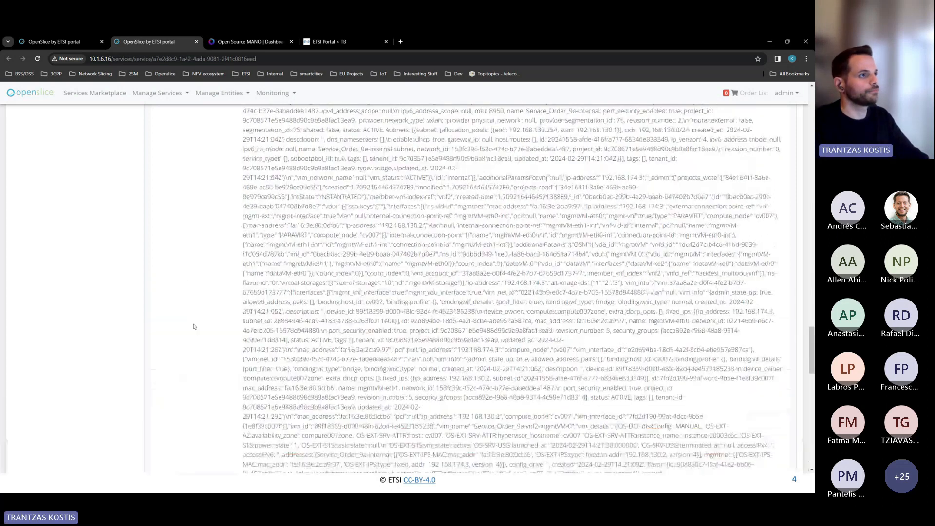
scroll(197, 356, "up", 5)
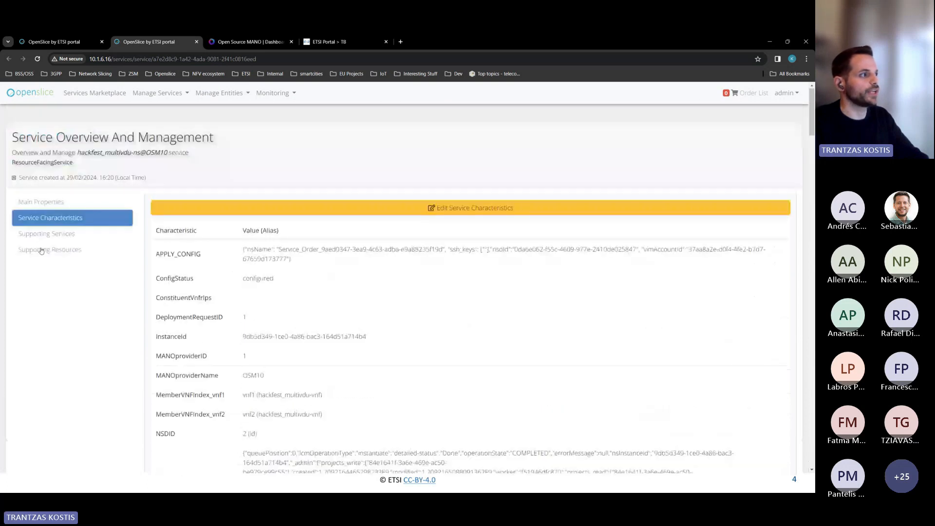
- Inspect the service's main properties and edit form without saving, then close its tab
left_click(68, 206)
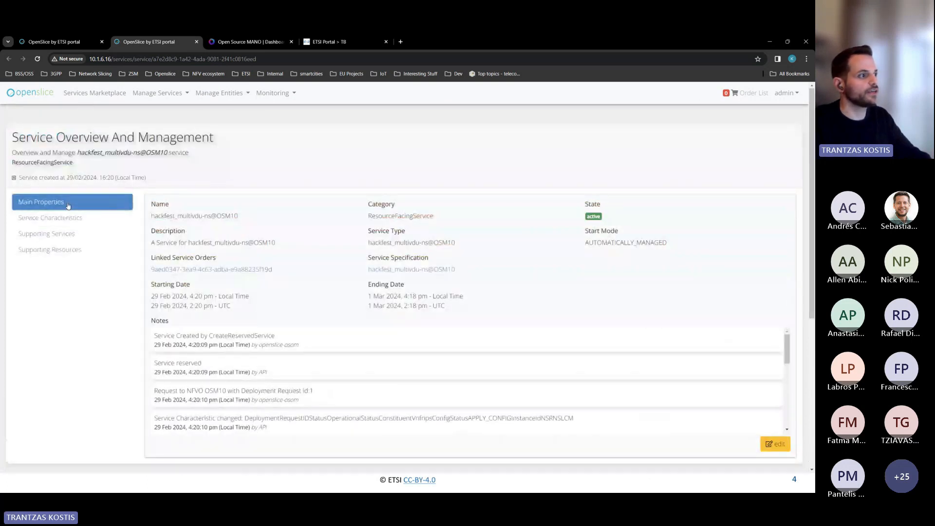
left_click_drag(362, 300, 445, 306)
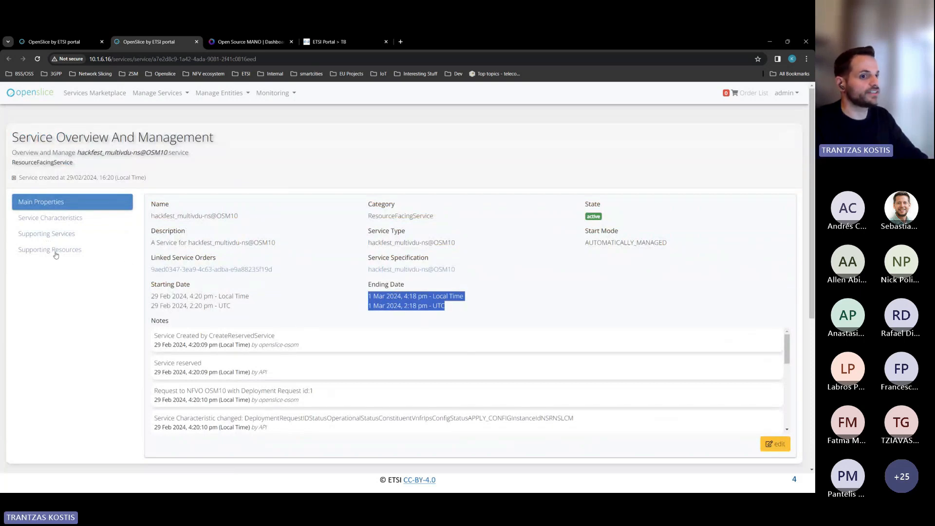
left_click(348, 223)
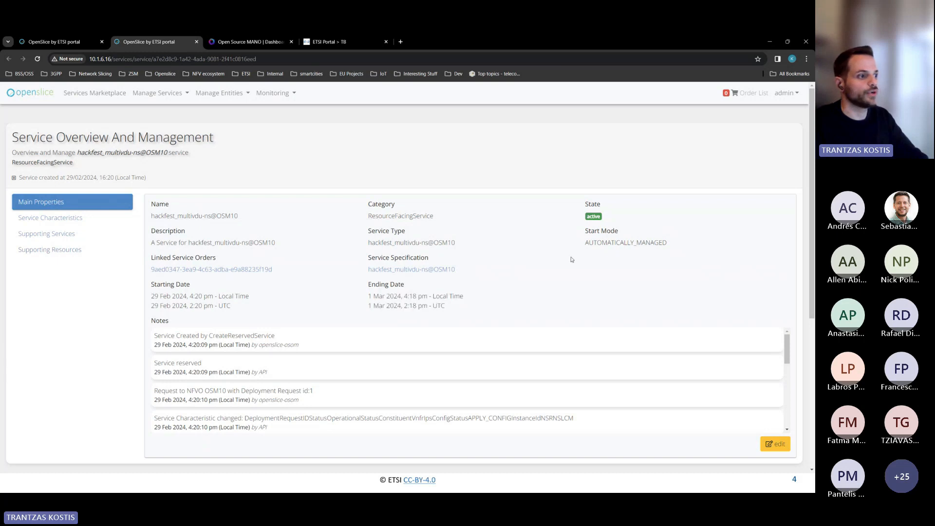
left_click(774, 443)
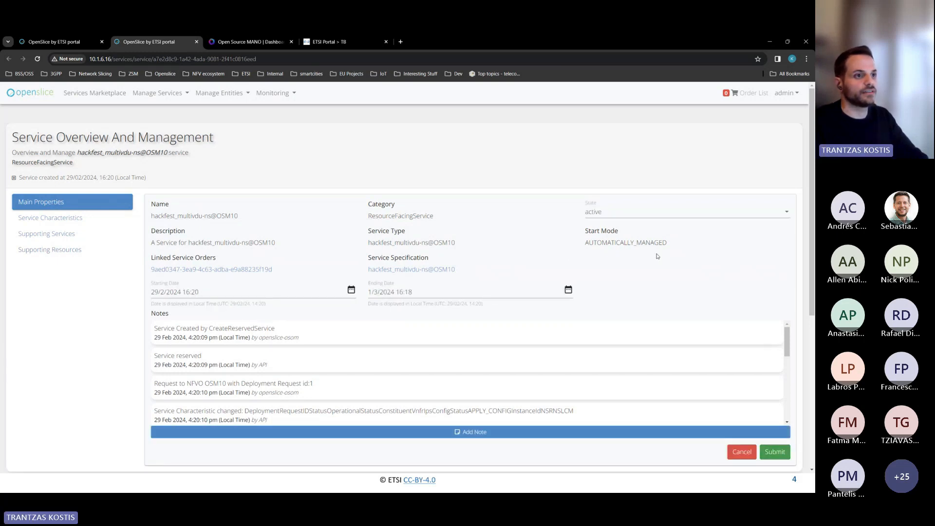
left_click(742, 451)
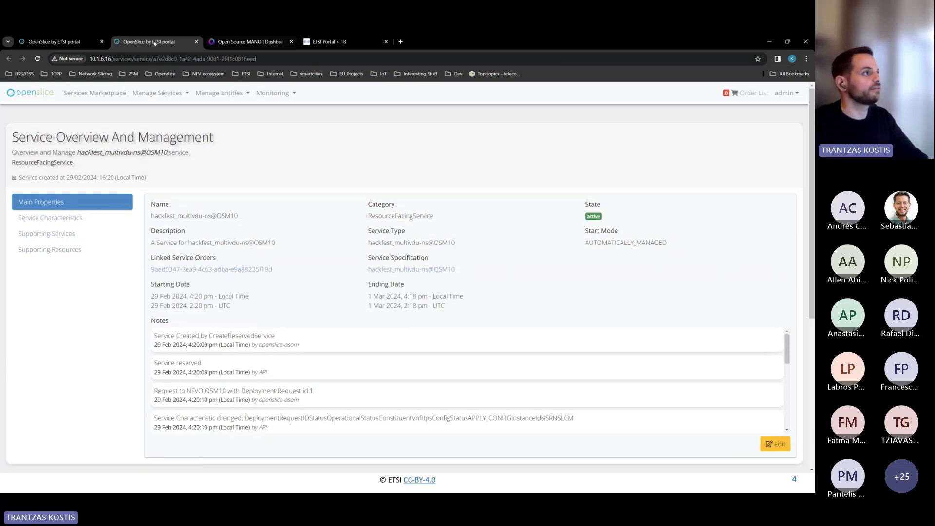
key("ctrl+w")
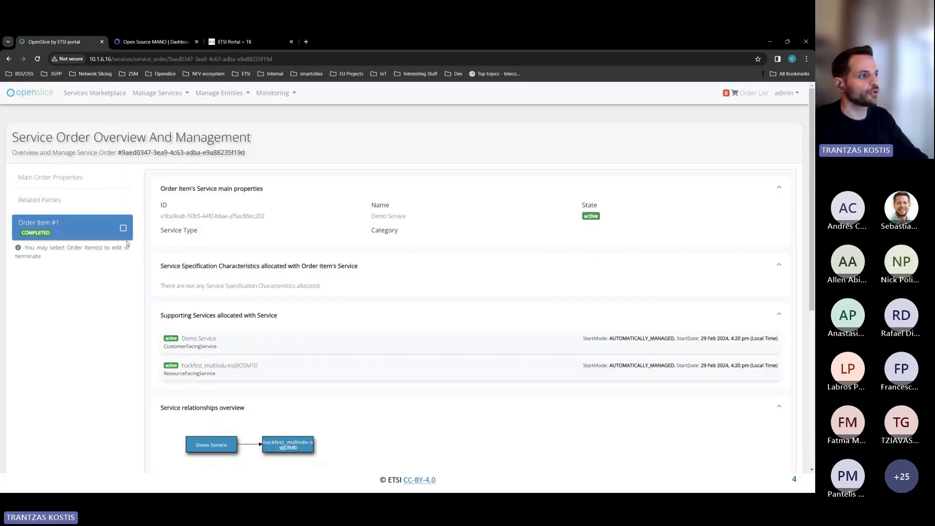
- Try to terminate the services of the selected order item
left_click(124, 230)
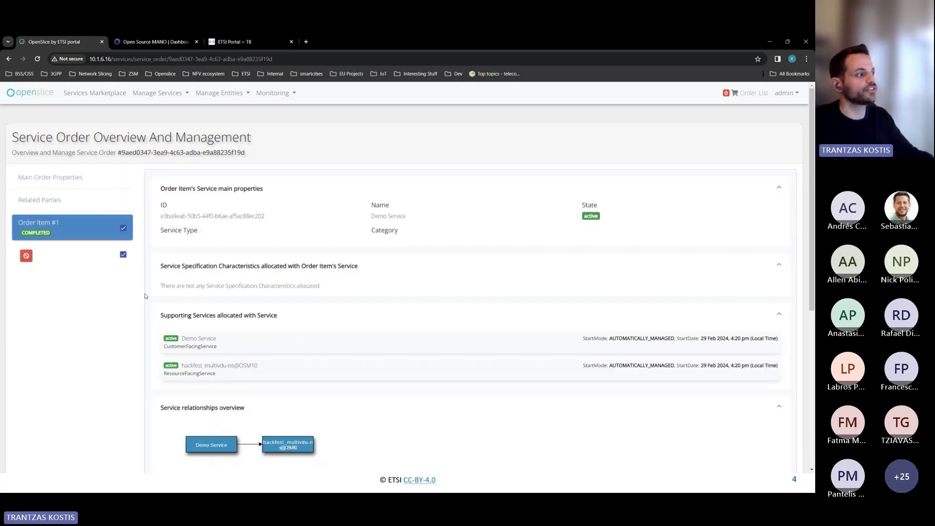
left_click(26, 255)
left_click(503, 308)
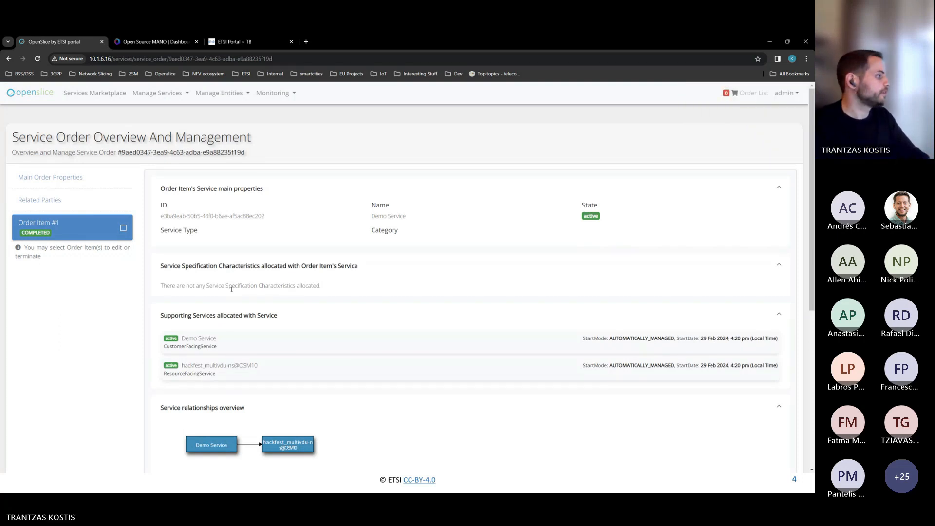
left_click(123, 228)
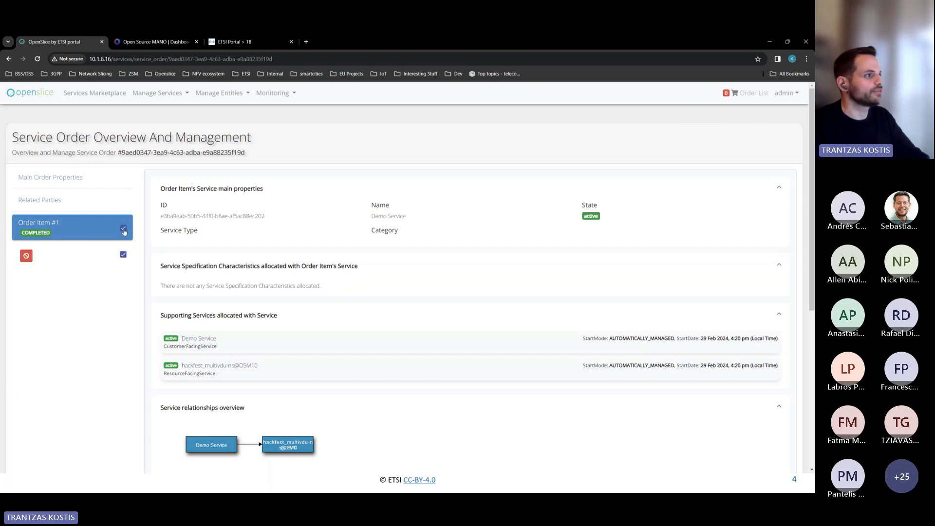
left_click(124, 229)
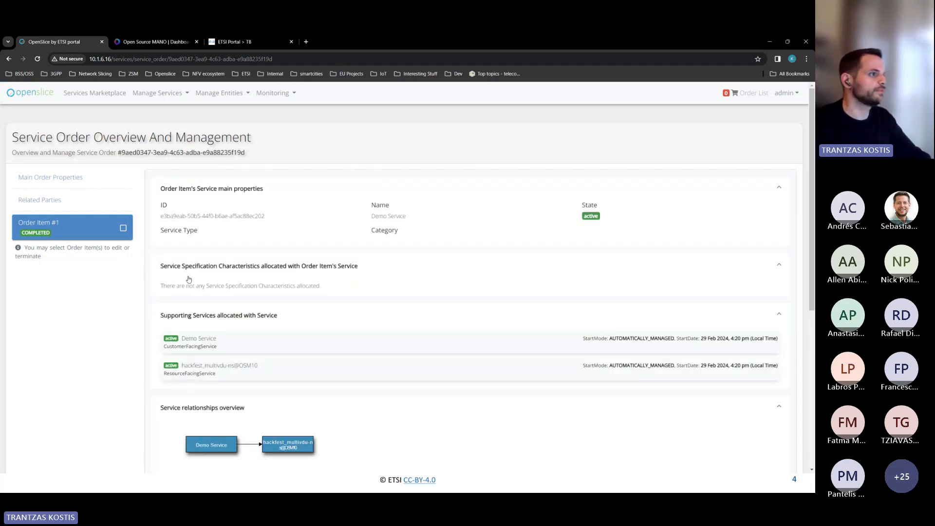
- Select order item #1 and terminate its services, confirming the termination
left_click(124, 228)
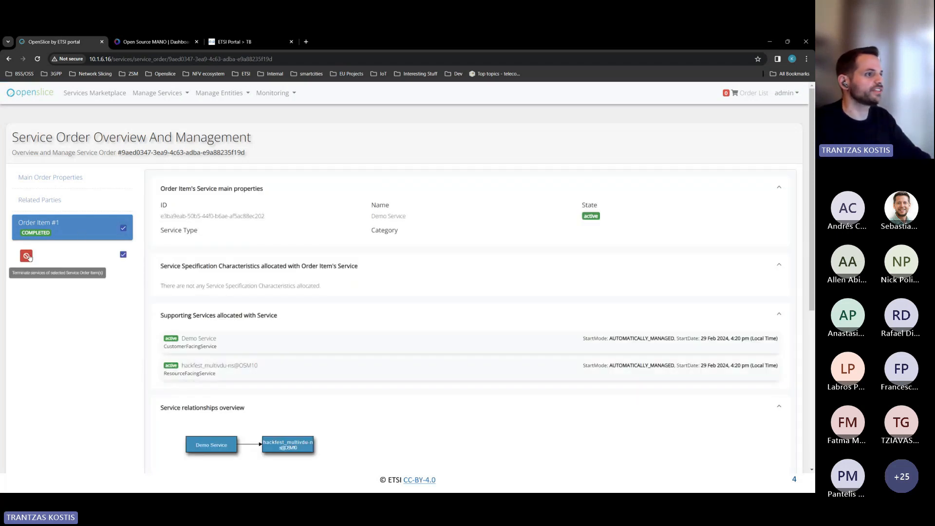
left_click(26, 256)
left_click(503, 307)
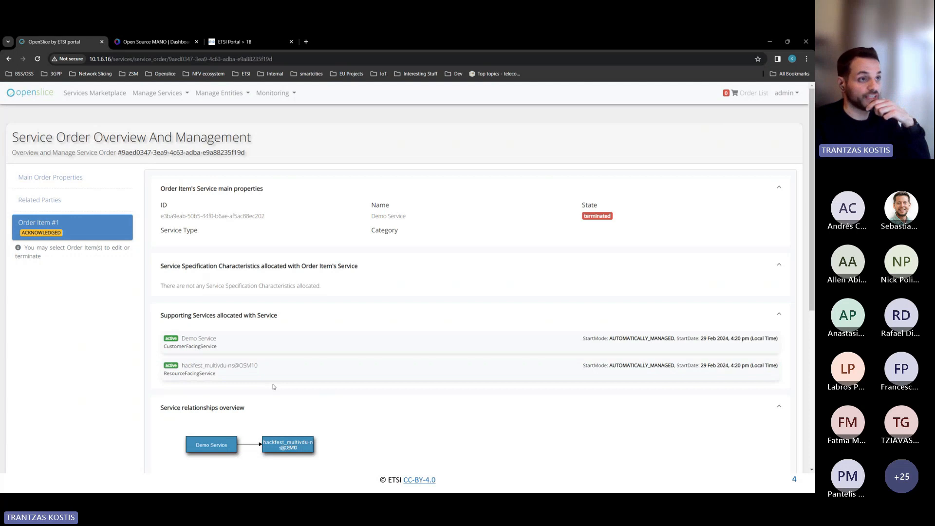
- Check the NS instance in OSM and the supporting services' states in the OpenSlice order
left_click(146, 43)
left_click(287, 204)
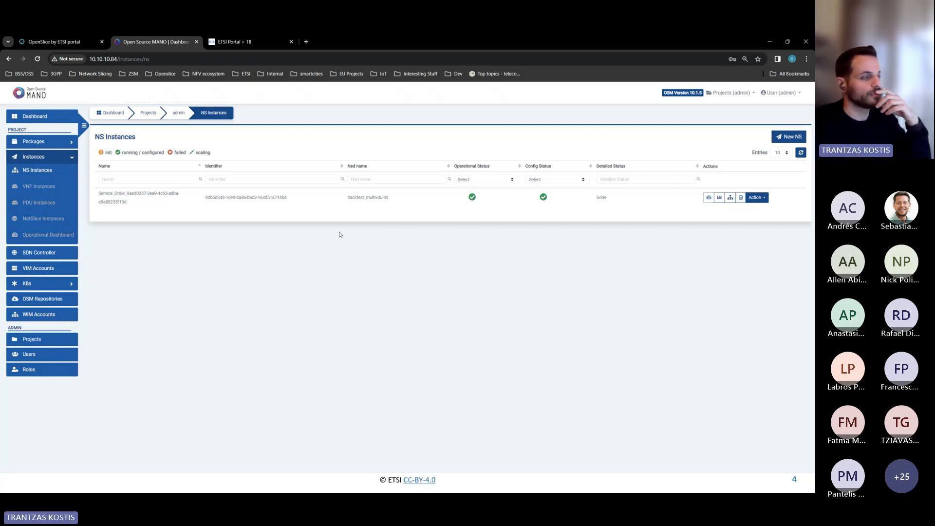
left_click(61, 43)
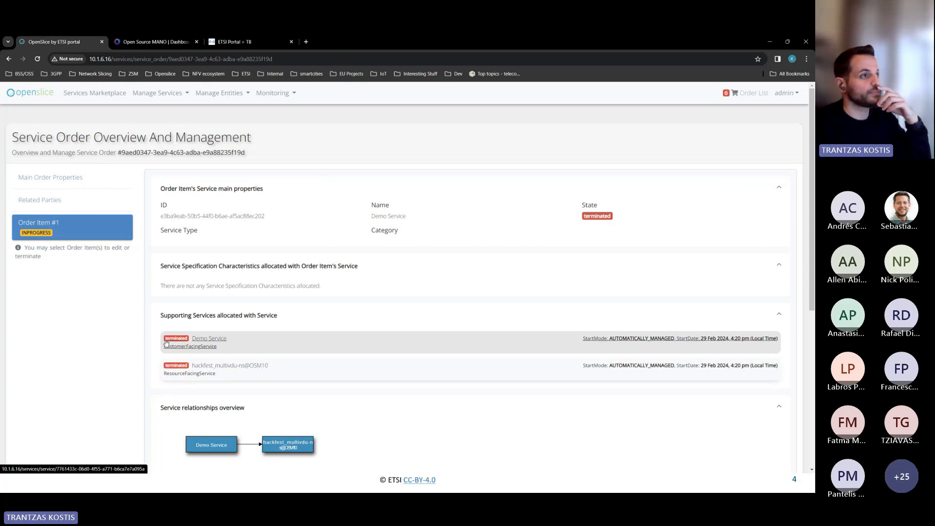
left_click(158, 43)
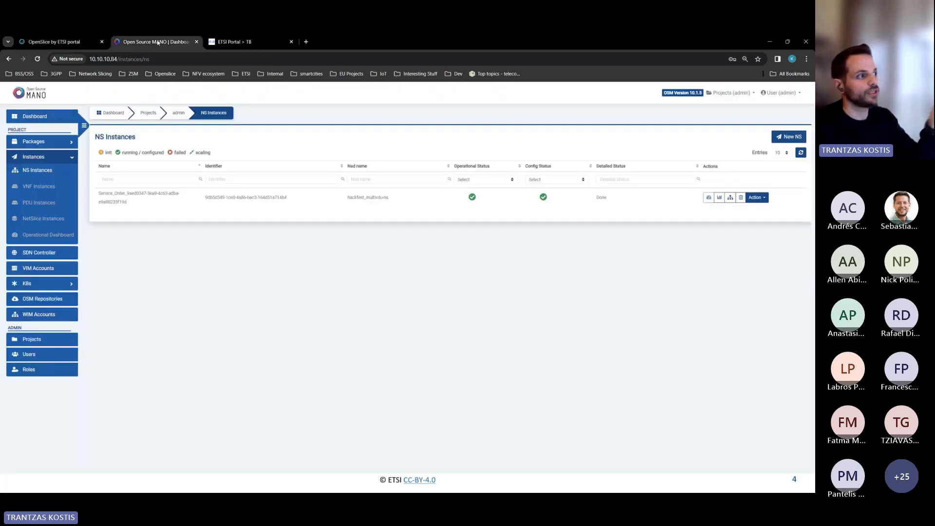